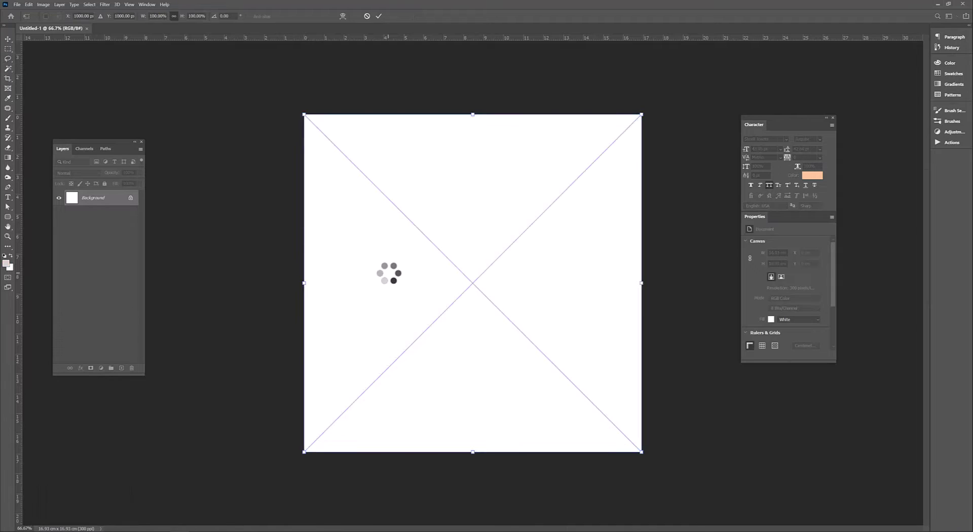
Step: Add a Gradient Fill layer and set its left stop to a purple sampled from the poster
left_click(101, 368)
left_click(111, 383)
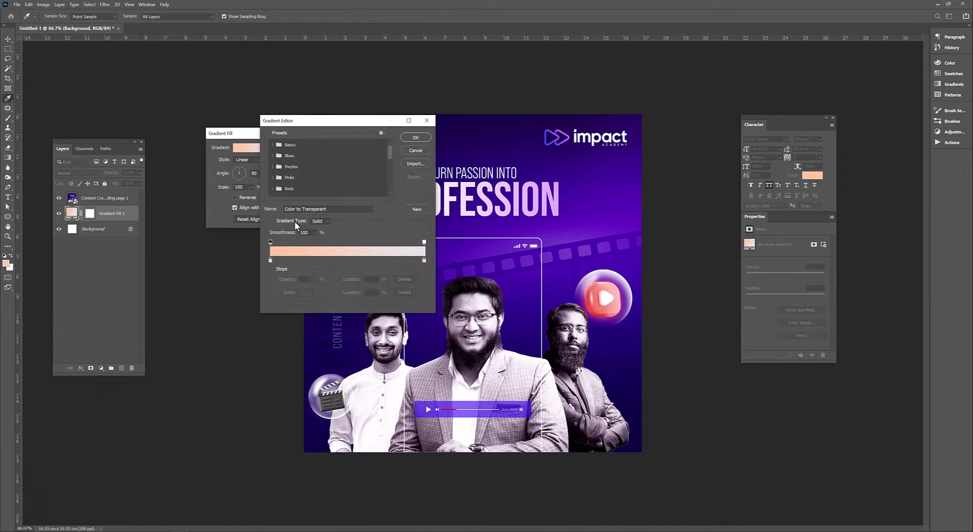
left_click(273, 145)
left_click(282, 157)
left_click(304, 293)
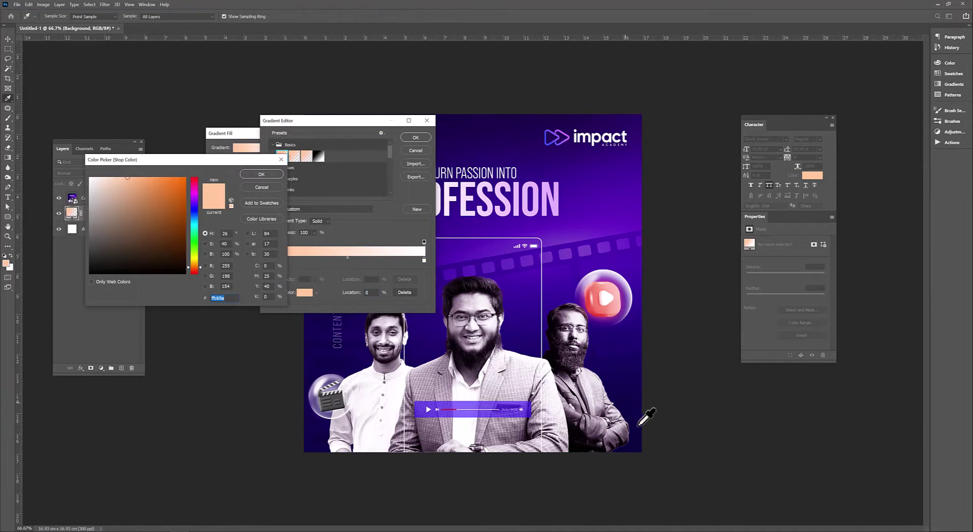
left_click(623, 389)
left_click(262, 174)
Step: Set the right gradient stop to a deeper sampled purple and apply the fill
double_click(424, 260)
left_click(484, 233)
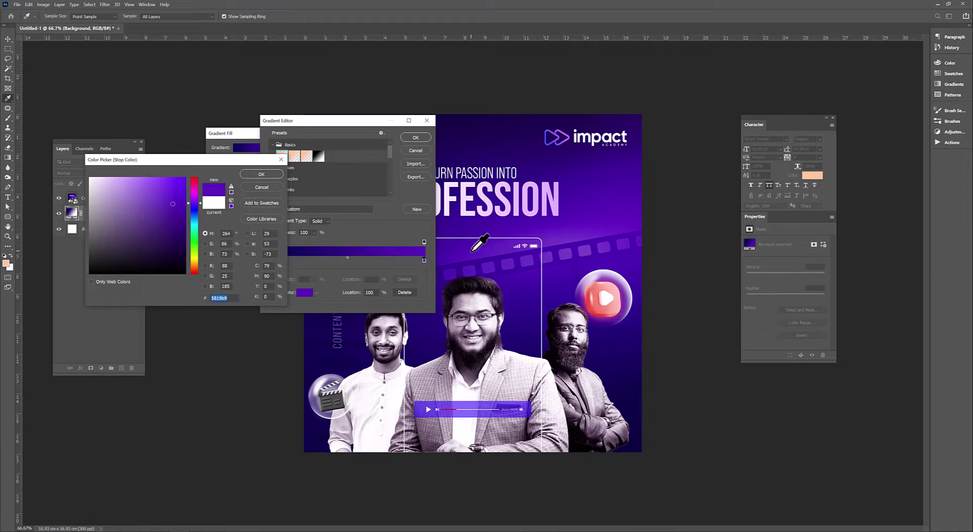
left_click(262, 174)
left_click(415, 137)
key("Return")
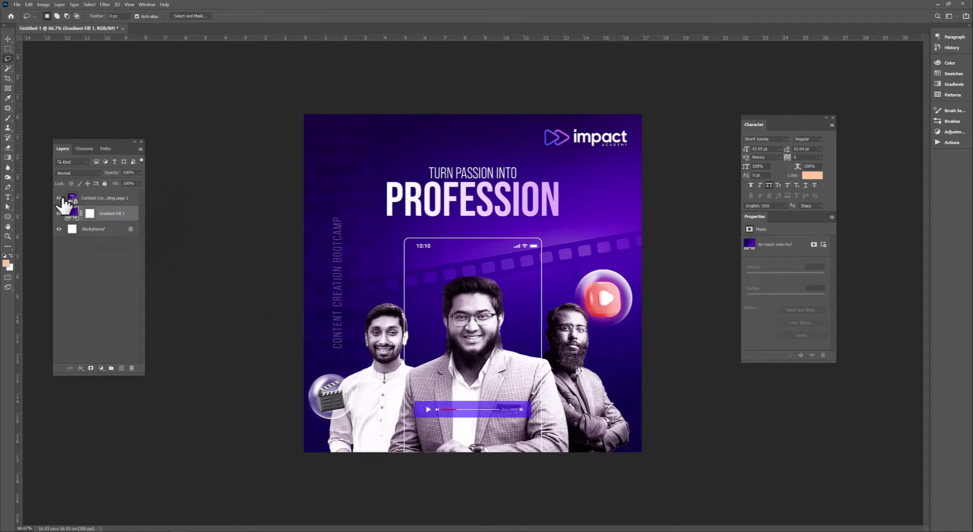
Step: Hide the reference poster layer and make the gradient run diagonally
left_click(59, 198)
double_click(72, 212)
left_click(310, 148)
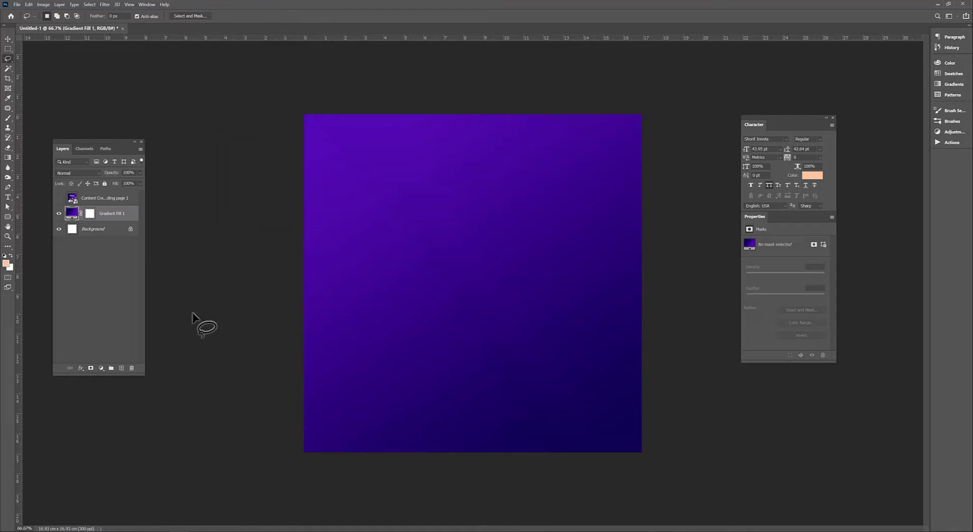
left_click(41, 507)
Step: Search Google for 'gym ptotein' in a new tab and show image results
key("ctrl+t")
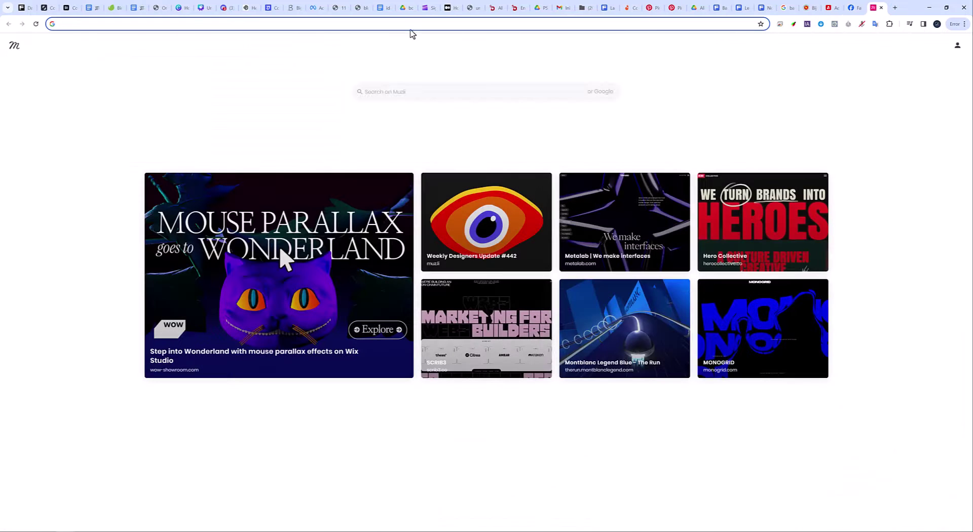
left_click(413, 22)
type("gym")
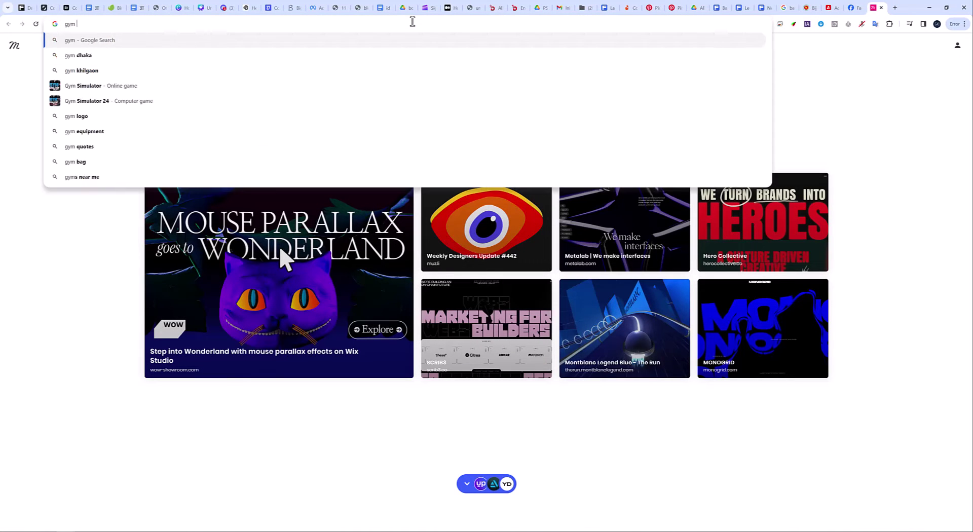
type(" ptotein")
key("Return")
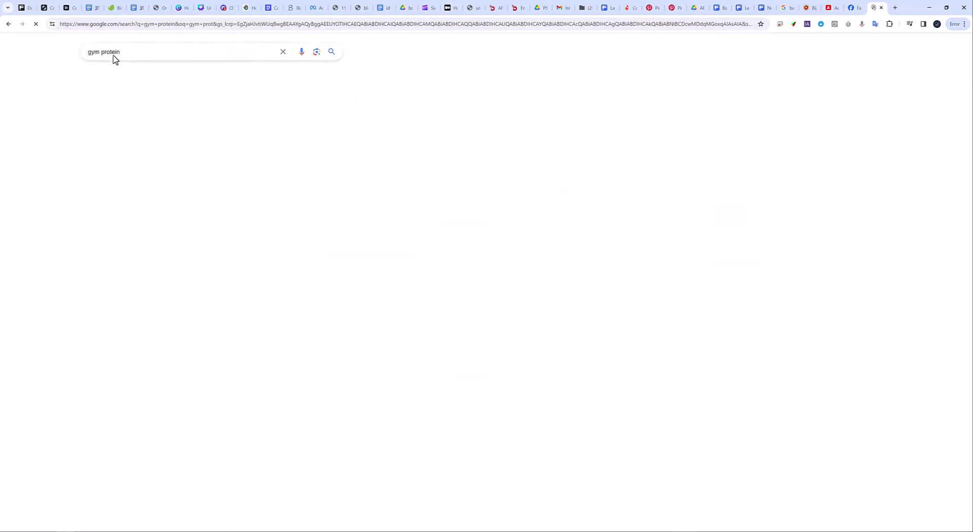
left_click(98, 74)
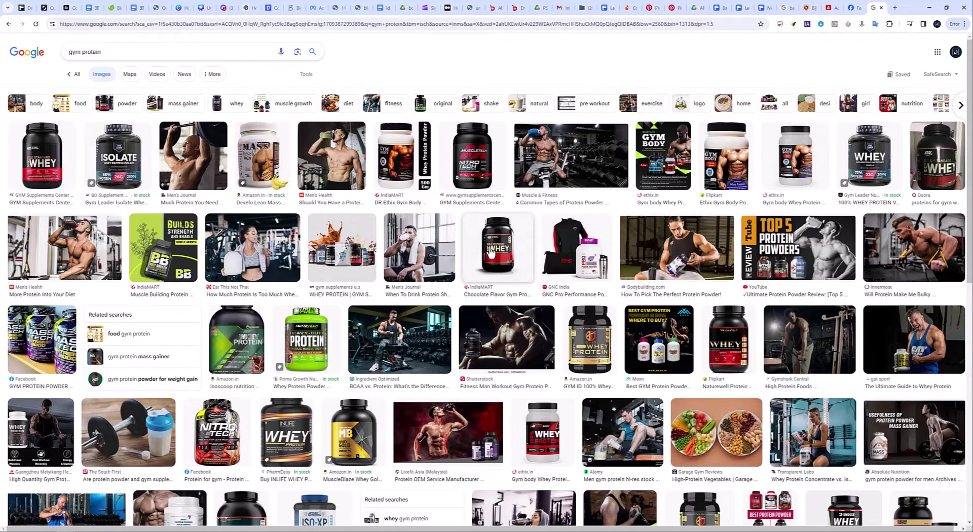
Step: Preview the MuscleTech Mass Tech tub image and open its source site in a new tab
left_click(353, 433)
scroll(1, 217, "up", 2)
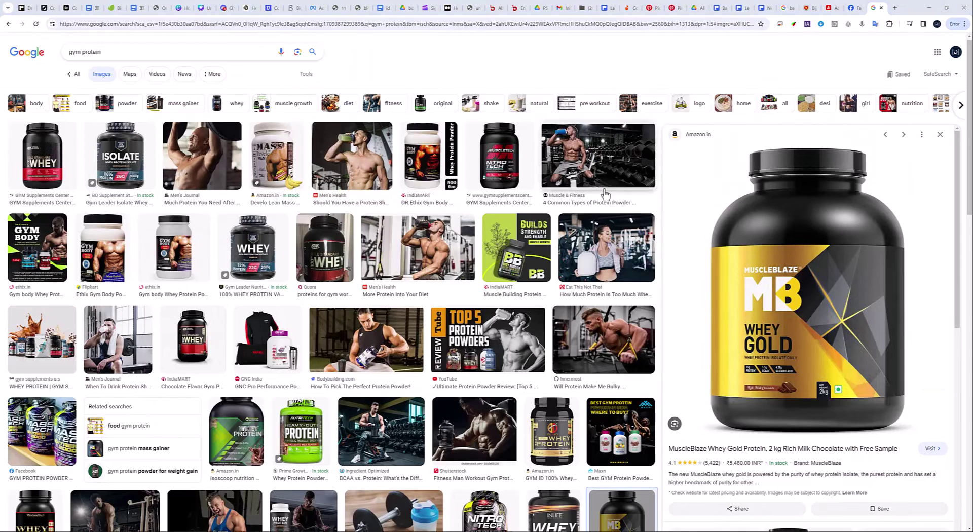
scroll(811, 304, "down", 5)
scroll(405, 304, "down", 10)
left_click(550, 441)
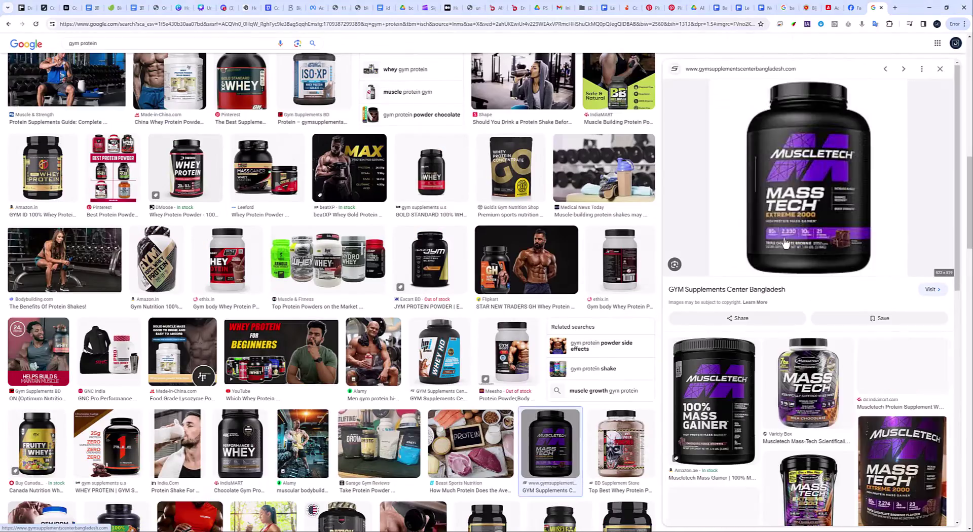
right_click(768, 174)
key("Escape")
scroll(811, 253, "down", 5)
scroll(722, 268, "up", 5)
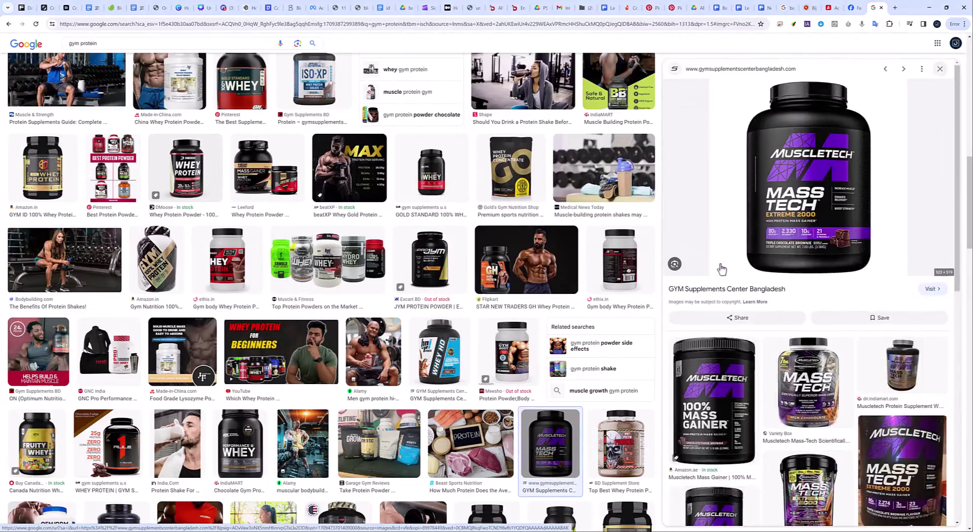
left_click(745, 226)
Step: Browse more protein images, then switch to the Gym Supplements Center tab
scroll(405, 253, "down", 3)
left_click(390, 282)
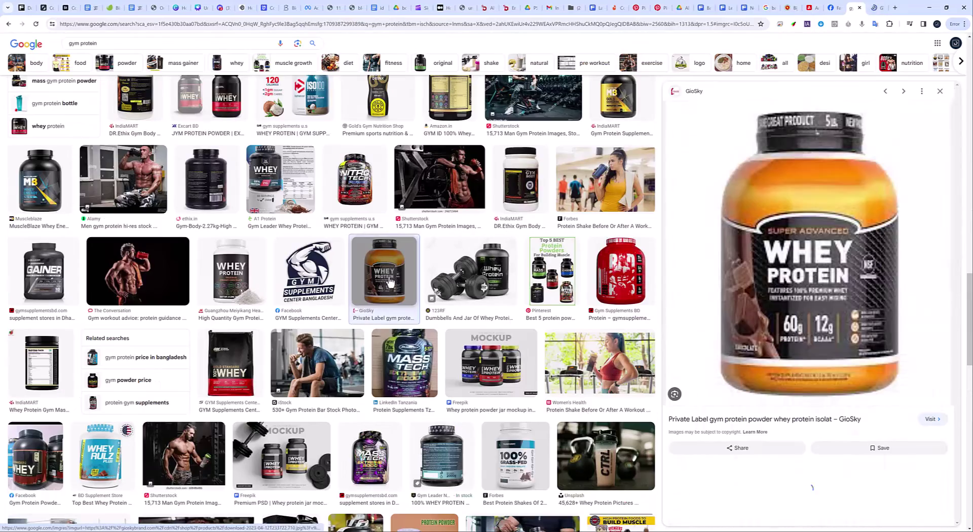
scroll(456, 288, "down", 5)
scroll(481, 292, "down", 5)
scroll(520, 296, "down", 5)
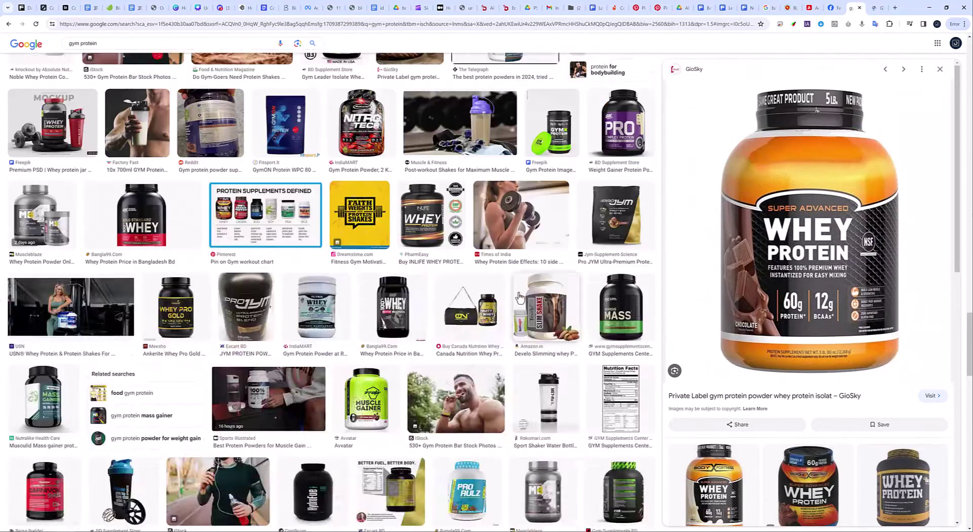
scroll(520, 296, "down", 5)
scroll(557, 314, "down", 5)
scroll(659, 345, "down", 5)
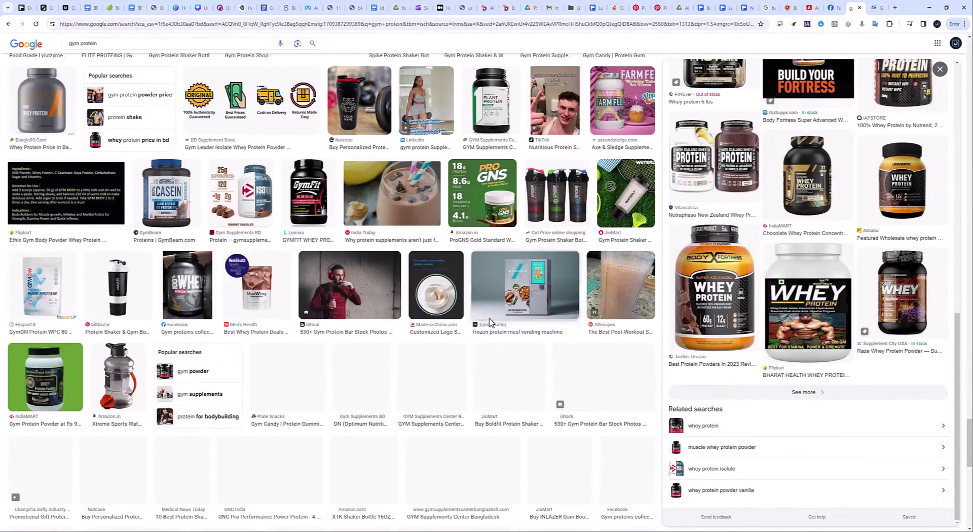
scroll(491, 323, "down", 4)
key("ctrl+Tab")
scroll(582, 340, "down", 5)
Step: Open the Mass Tech Extreme 2000 product page and enlarge its photo
scroll(587, 345, "down", 5)
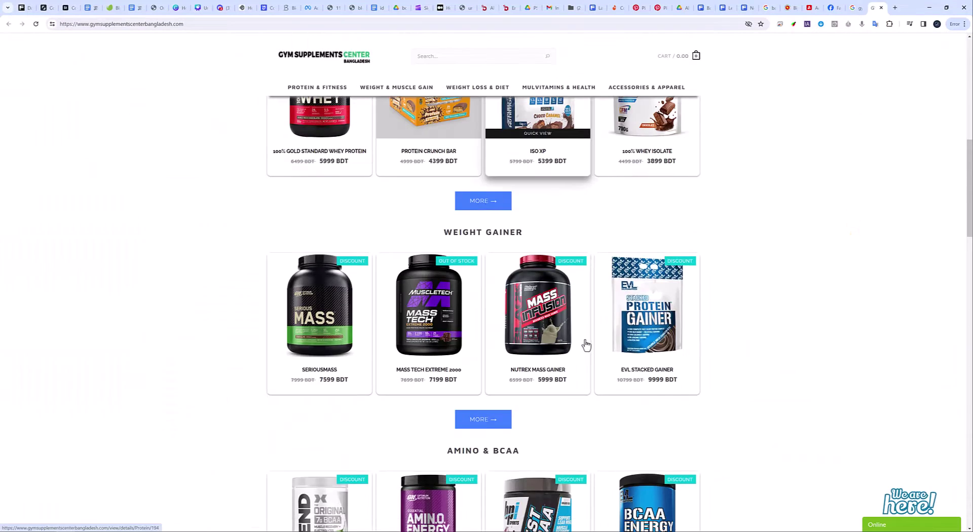
scroll(506, 315, "down", 1)
scroll(449, 218, "down", 2)
left_click(450, 218)
left_click(331, 175)
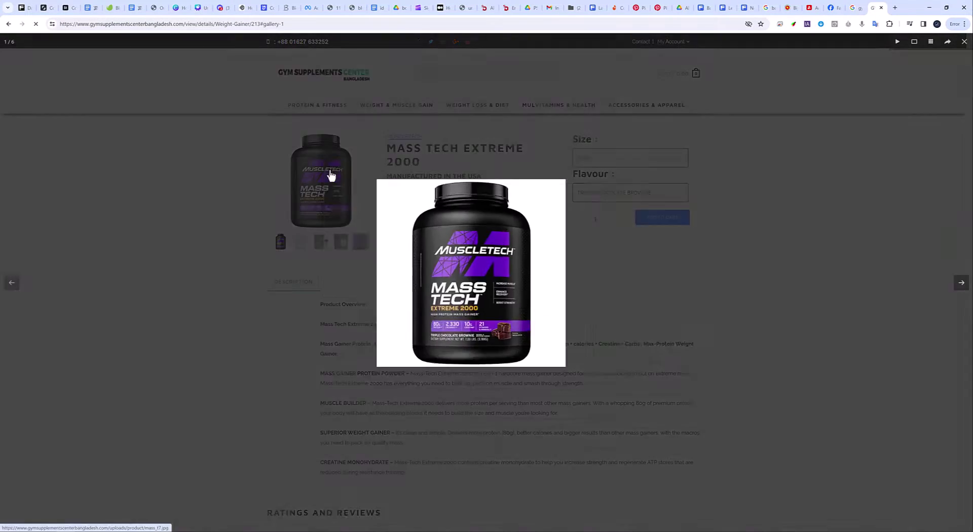
left_click(329, 247)
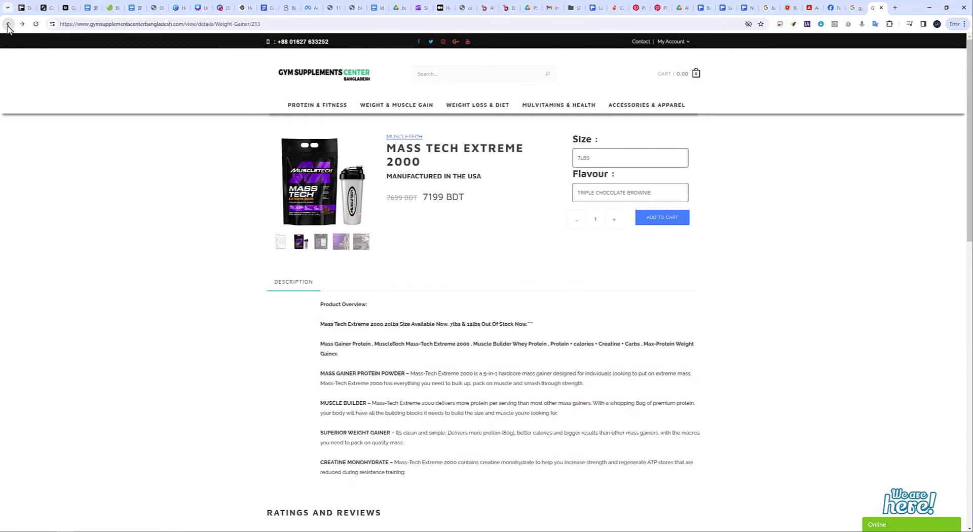
Step: Browse the store's product listings and fat burners, then return to the homepage
left_click(9, 25)
scroll(788, 343, "down", 5)
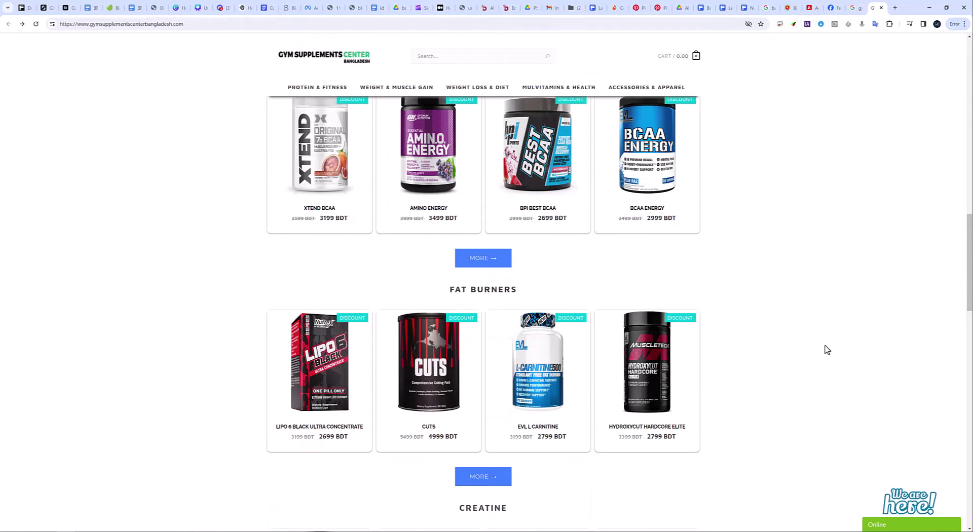
left_click(499, 476)
scroll(615, 406, "down", 5)
scroll(653, 410, "down", 3)
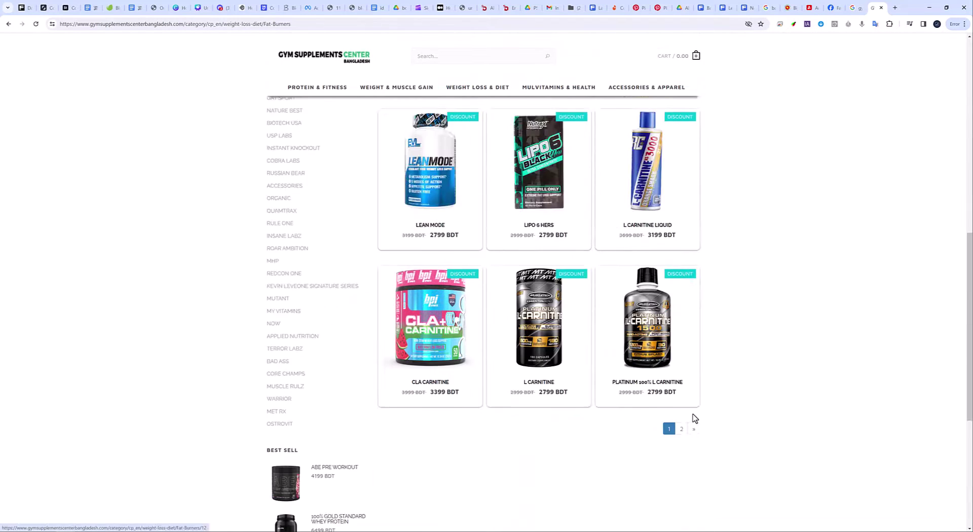
scroll(693, 417, "down", 3)
left_click(8, 24)
scroll(465, 361, "up", 5)
scroll(465, 361, "up", 4)
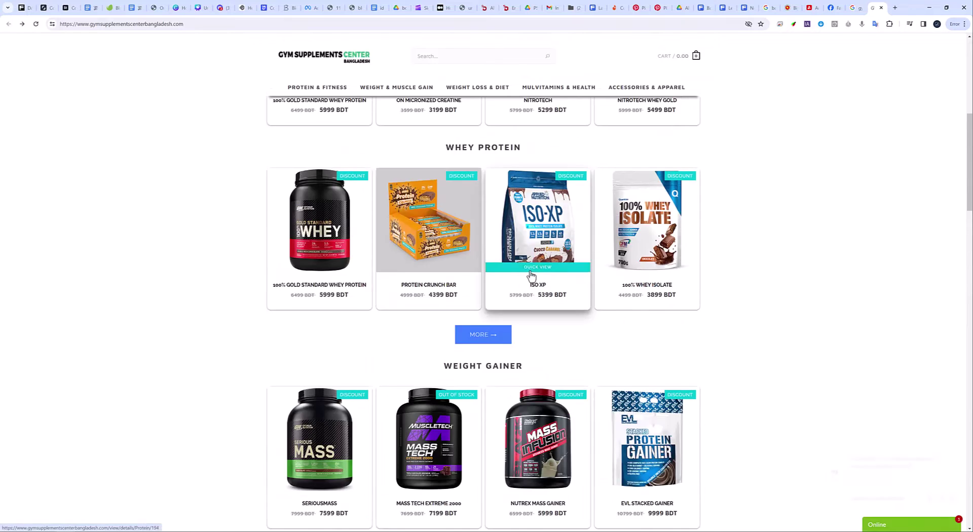
scroll(465, 360, "up", 3)
Step: Save the enlarged Mass Tech Extreme 2000 tub photo, then return to Google Images
left_click(429, 487)
left_click(321, 181)
right_click(491, 246)
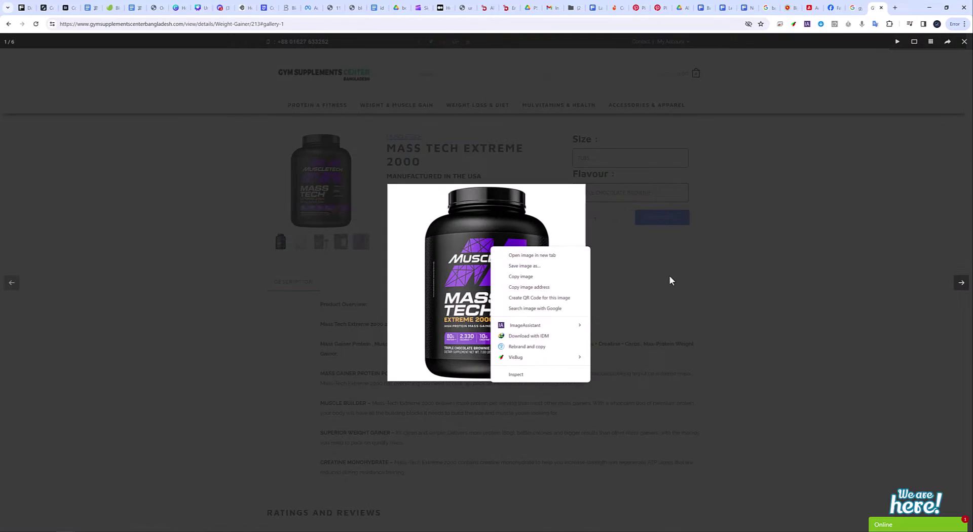
left_click(558, 299)
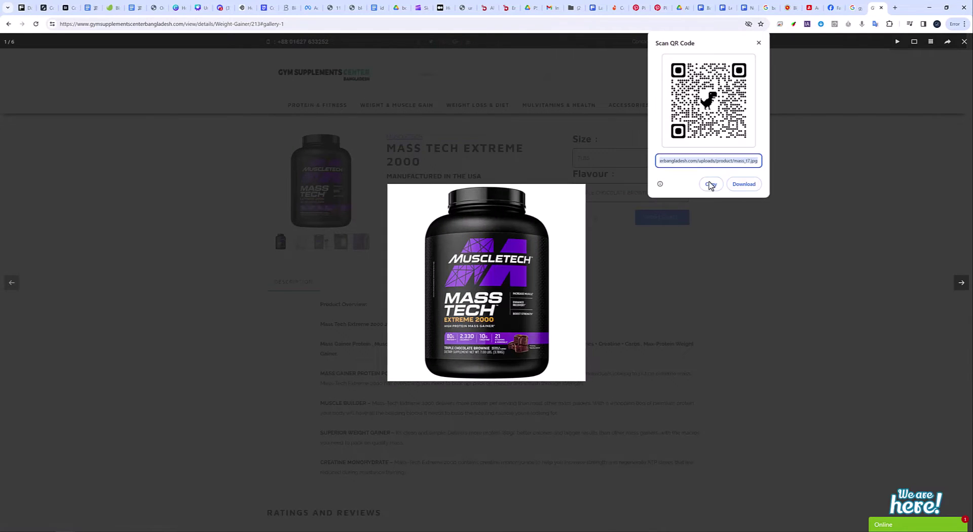
right_click(506, 232)
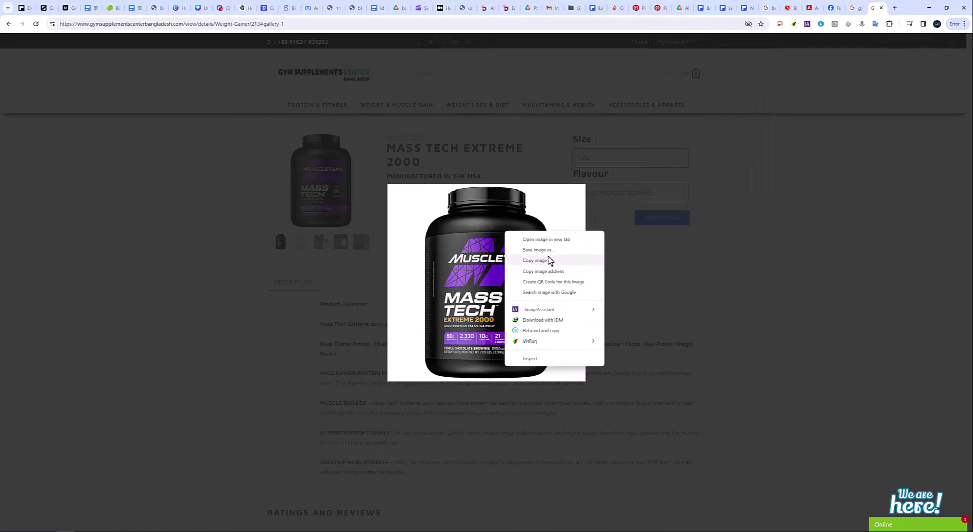
left_click(538, 250)
left_click(908, 518)
left_click(853, 7)
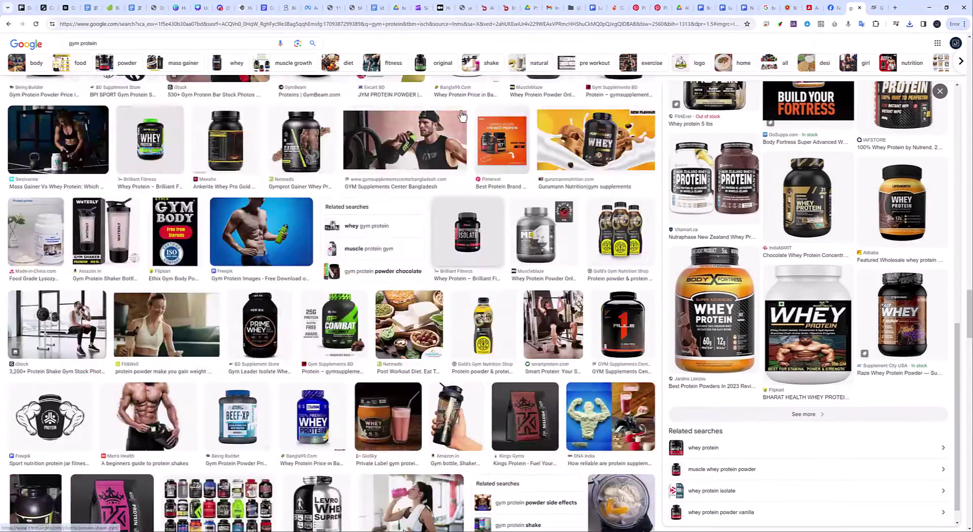
Step: Run a Google Lens search with the saved tub photo and browse the Mass Tech matches
left_click(293, 51)
left_click(227, 106)
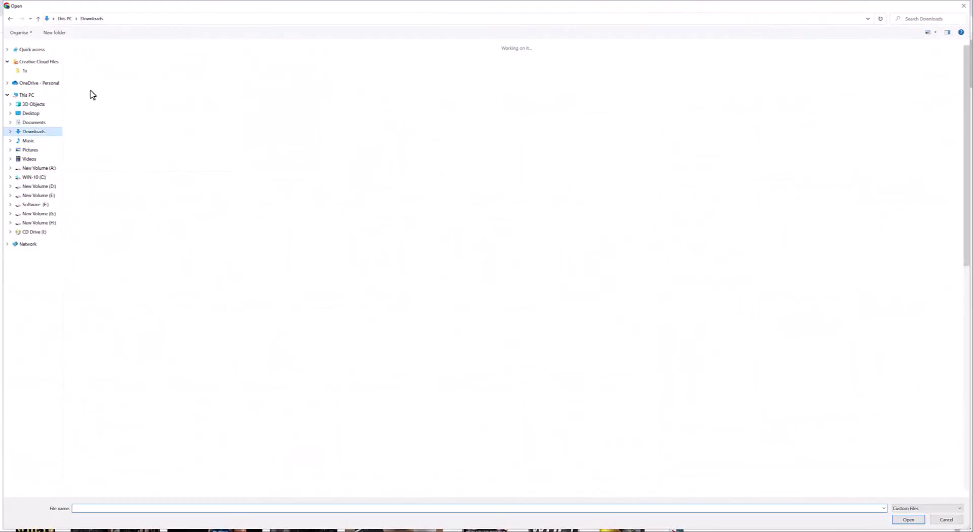
double_click(93, 95)
left_click(867, 99)
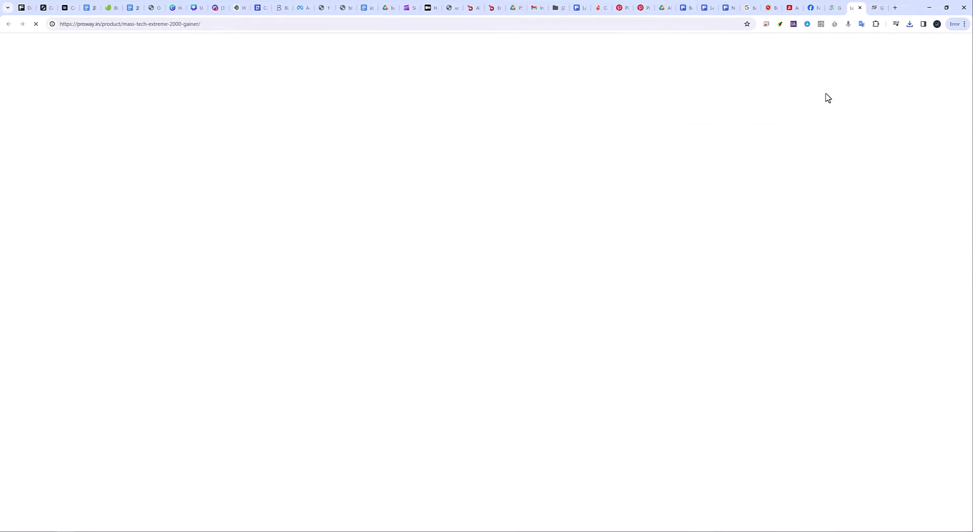
left_click(834, 7)
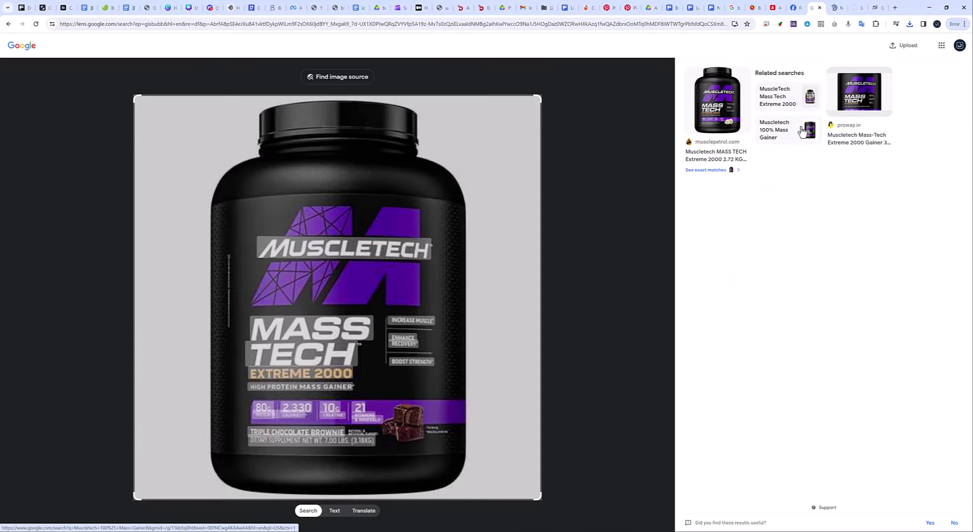
left_click(817, 7)
left_click(837, 7)
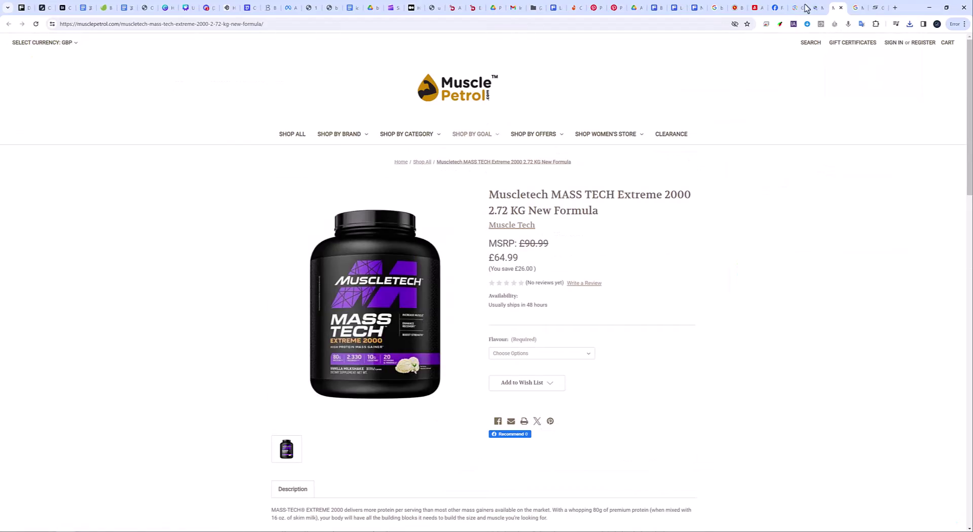
left_click(856, 7)
left_click(876, 7)
left_click(856, 7)
Step: Save a MuscleTech 100% Mass Gainer jar image as JPEG to Downloads
left_click(134, 71)
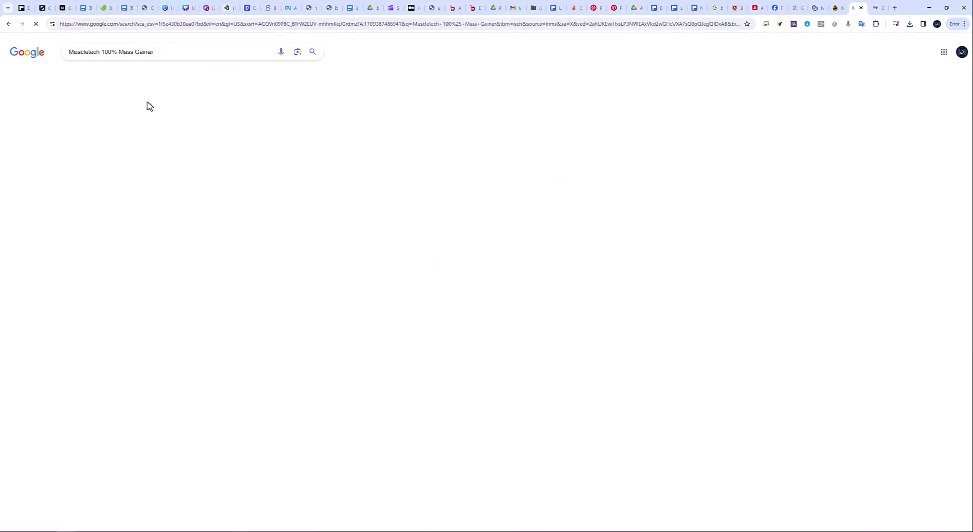
left_click(180, 122)
right_click(785, 238)
left_click(821, 344)
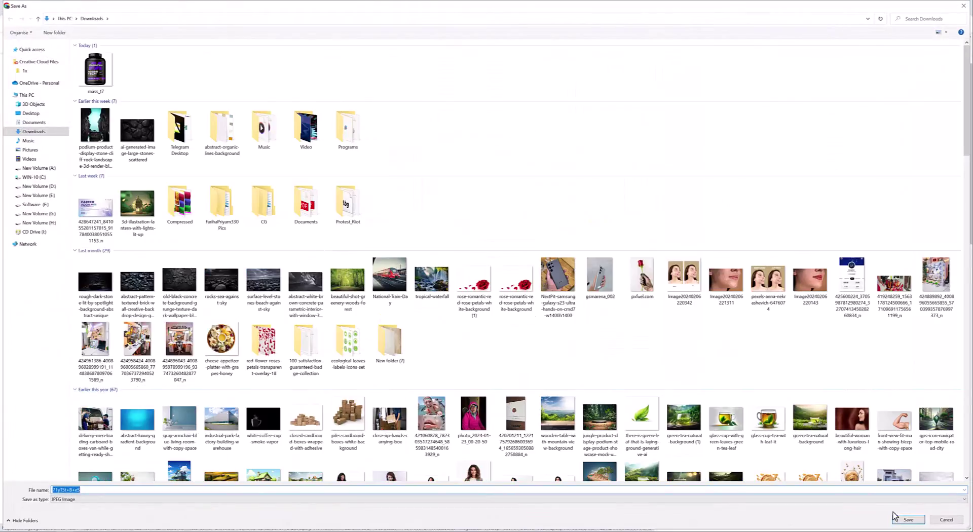
left_click(908, 520)
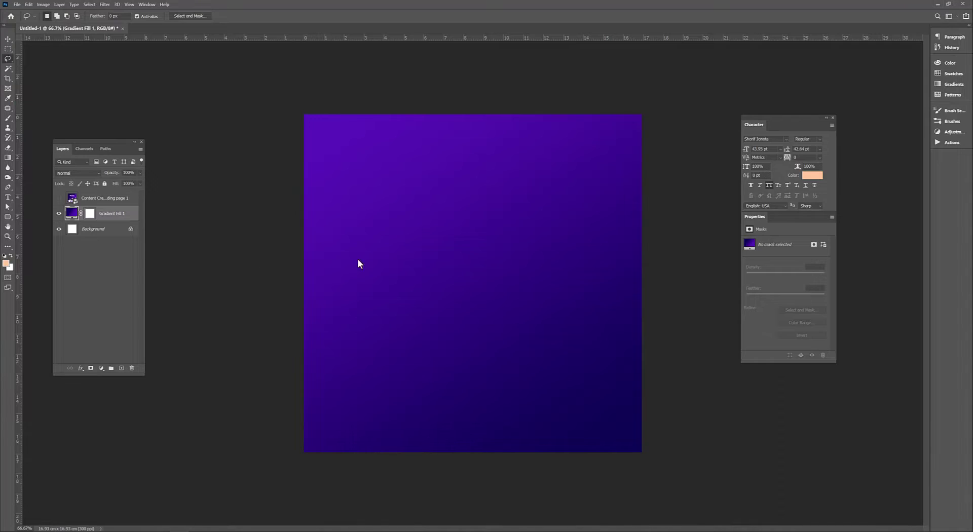
Step: Cut the jar from its white background onto its own layer as a Smart Object
key("w")
left_click(369, 94)
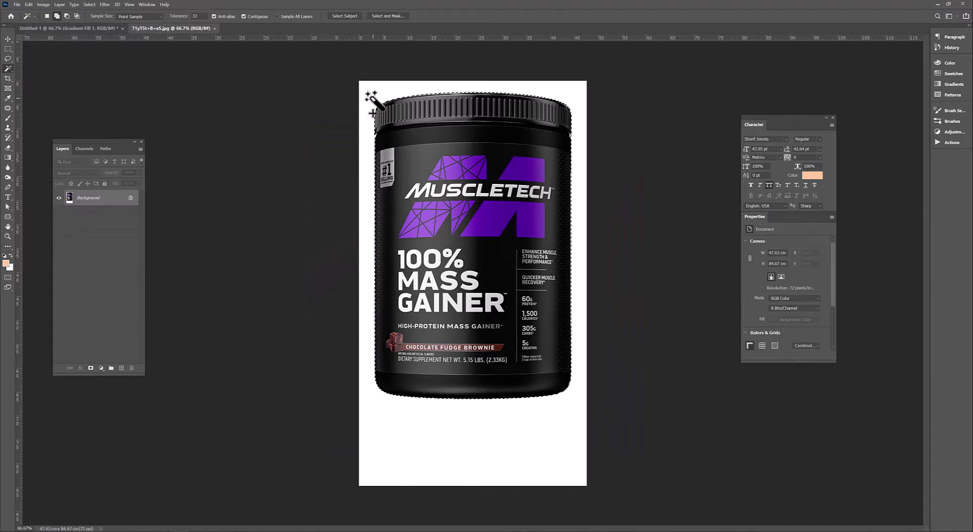
key("ctrl+j")
right_click(123, 195)
left_click(206, 289)
Step: Move the jar onto the purple canvas, shrink it and centre it
key("v")
left_click_drag(96, 198, 431, 274)
left_click_drag(325, 112, 387, 336)
left_click_drag(438, 354, 476, 252)
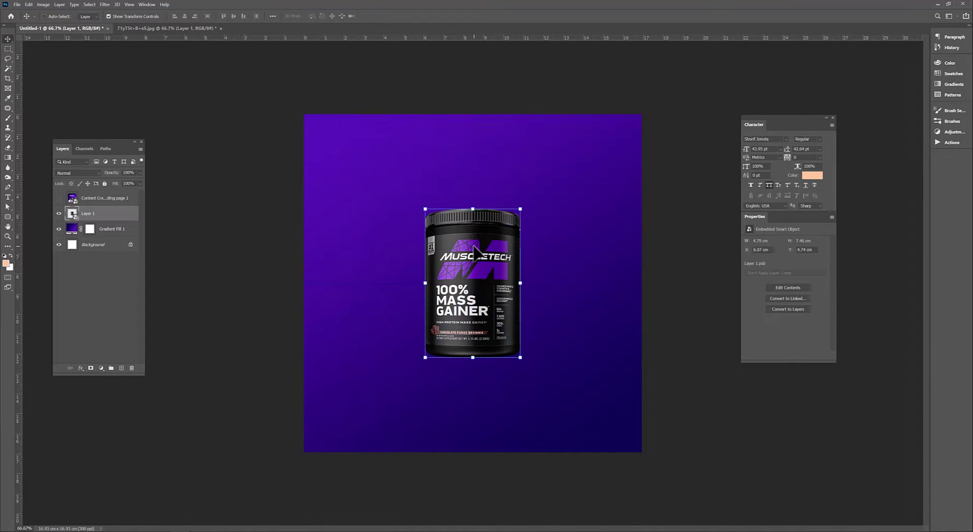
scroll(91, 96, "up", 2)
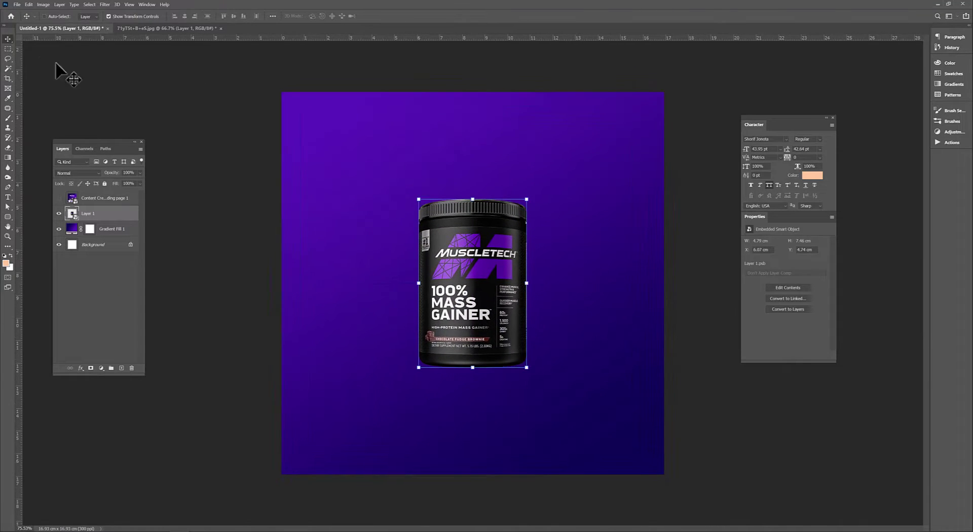
Step: Duplicate the jar, tilt the copy about 24°, hide the upright original, and duplicate again
key("ctrl+j")
key("ctrl+t")
left_click_drag(537, 188, 569, 217)
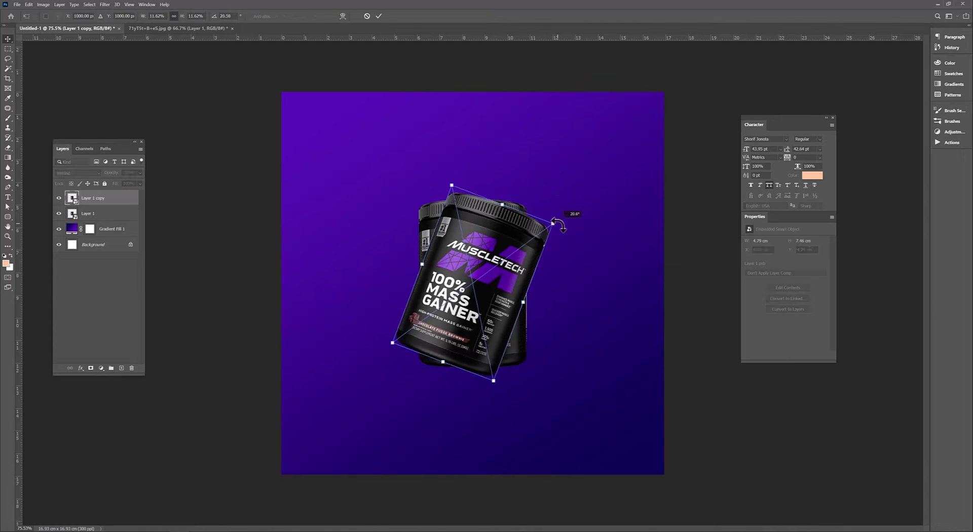
key("Return")
left_click(59, 213)
scroll(54, 130, "up", 1)
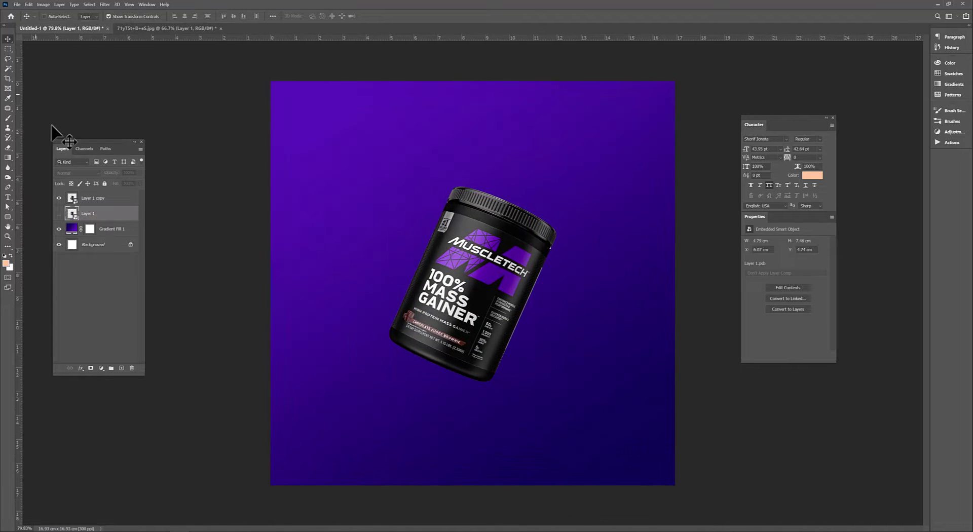
left_click_drag(478, 265, 504, 299)
key("ctrl+j")
Step: Apply a Gaussian Blur to the middle jar copy
left_click(105, 4)
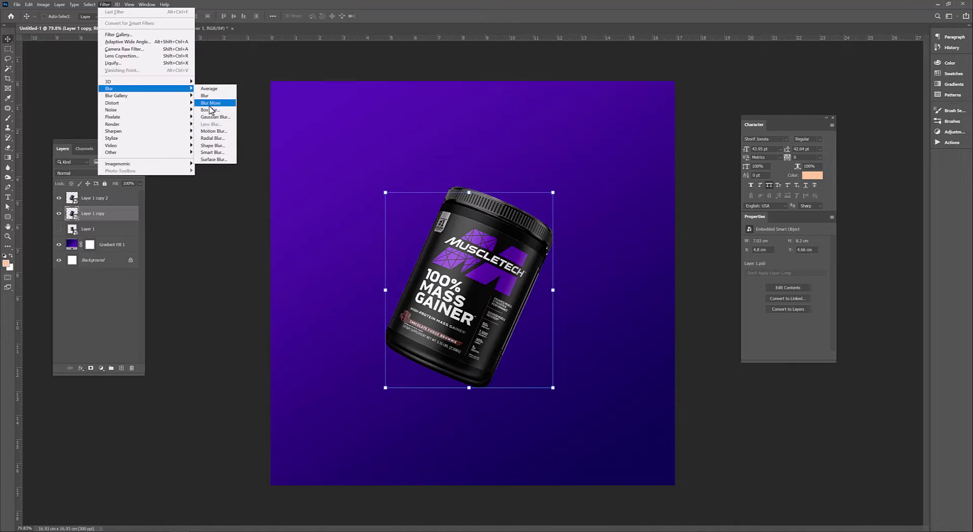
left_click(220, 116)
left_click_drag(722, 418, 701, 415)
left_click(785, 320)
Step: Add a Path Blur aimed toward the lower right with a stronger end-point speed
left_click(105, 4)
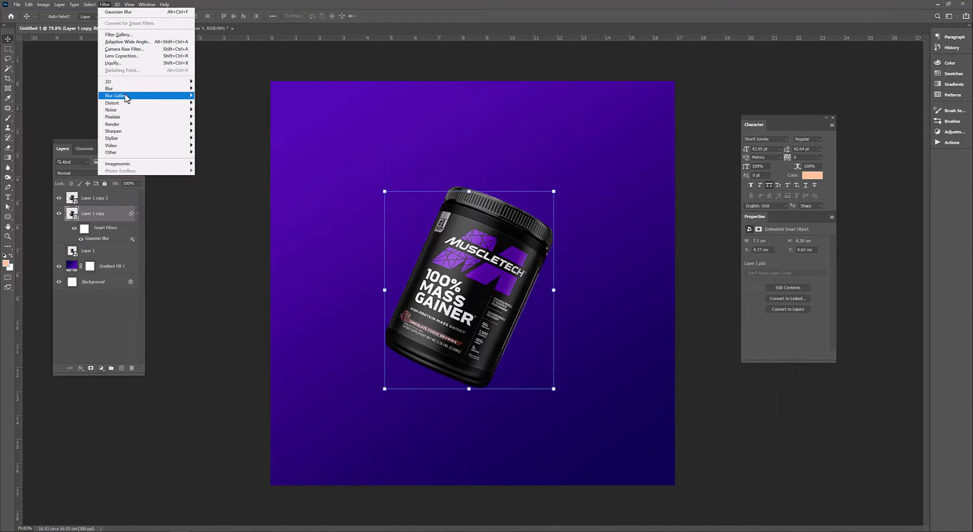
left_click(209, 117)
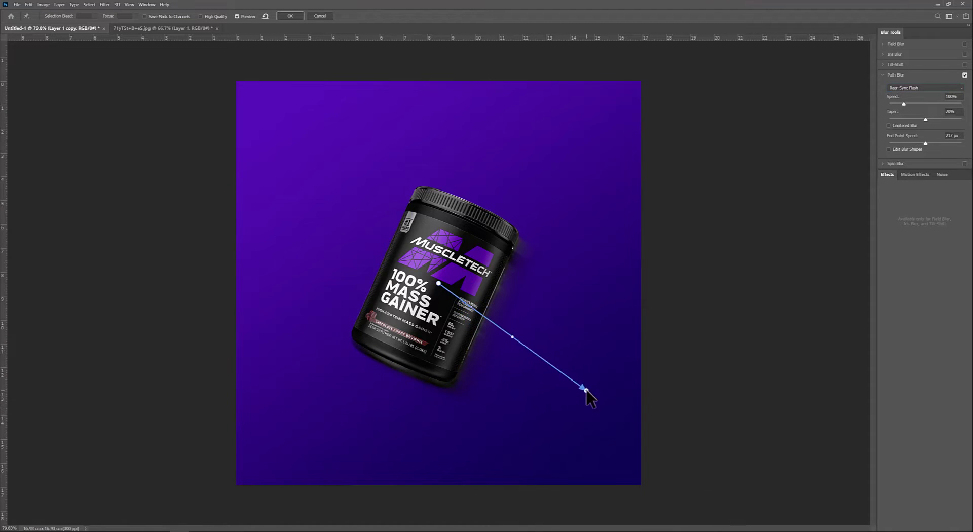
left_click_drag(586, 390, 618, 366)
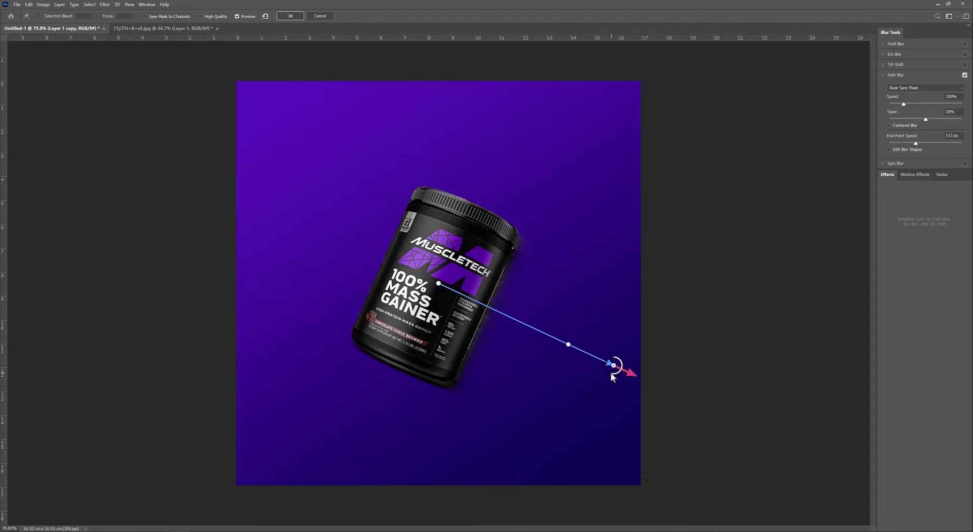
left_click_drag(612, 376, 653, 384)
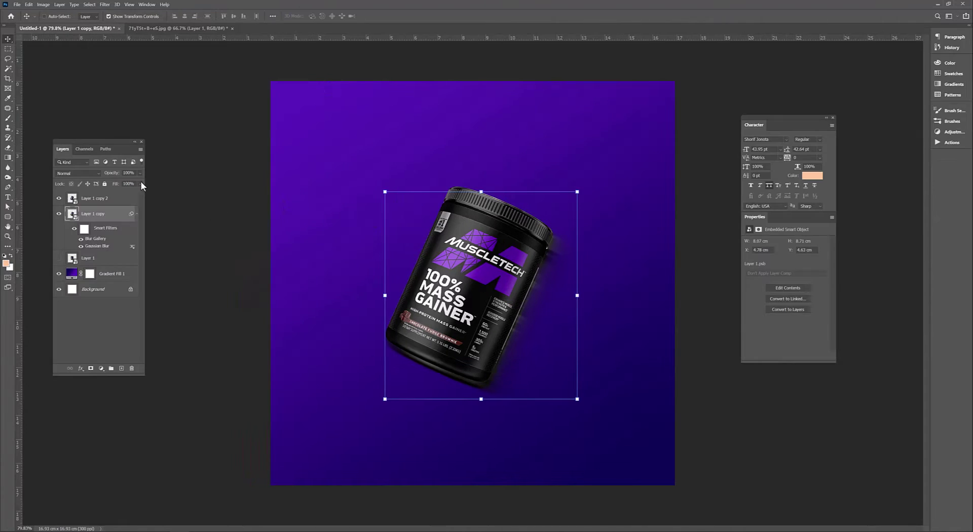
Step: Give the top jar a black Inner Shadow at 22% opacity, adjusting angle, distance and size
double_click(122, 198)
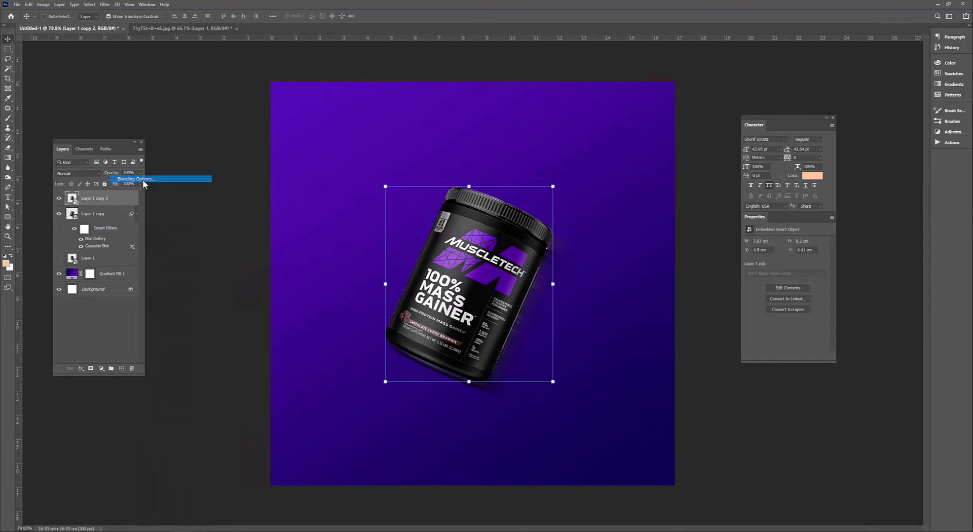
left_click(654, 144)
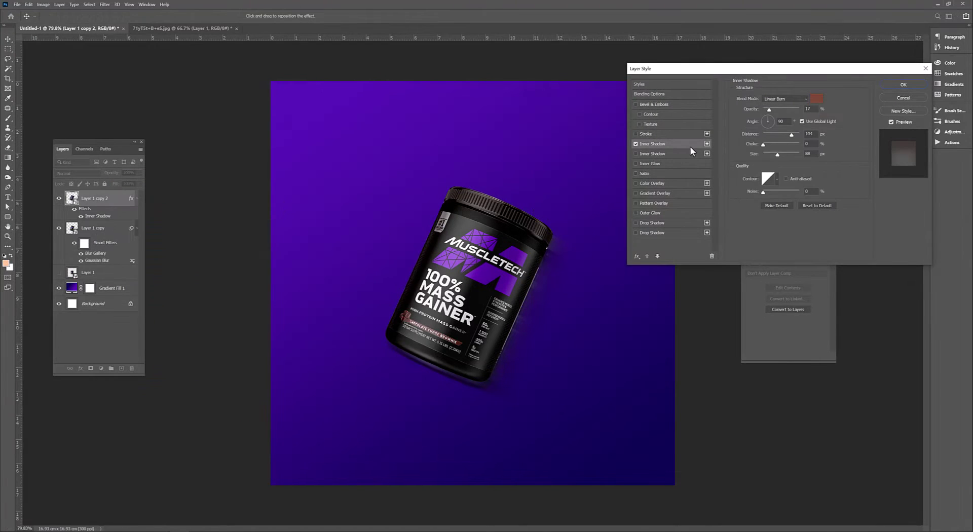
left_click(817, 98)
left_click(90, 301)
left_click(260, 174)
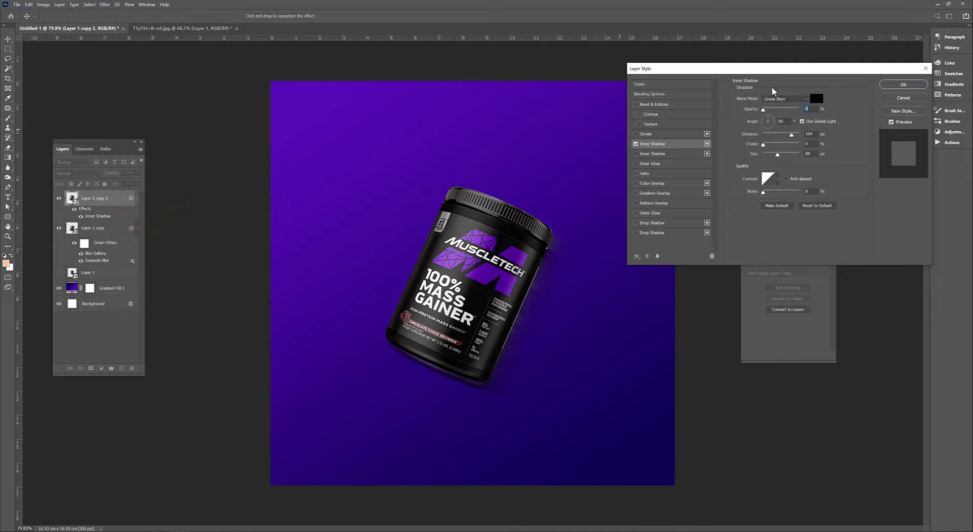
left_click_drag(769, 109, 799, 109)
left_click_drag(527, 236, 504, 202)
left_click_drag(778, 154, 781, 154)
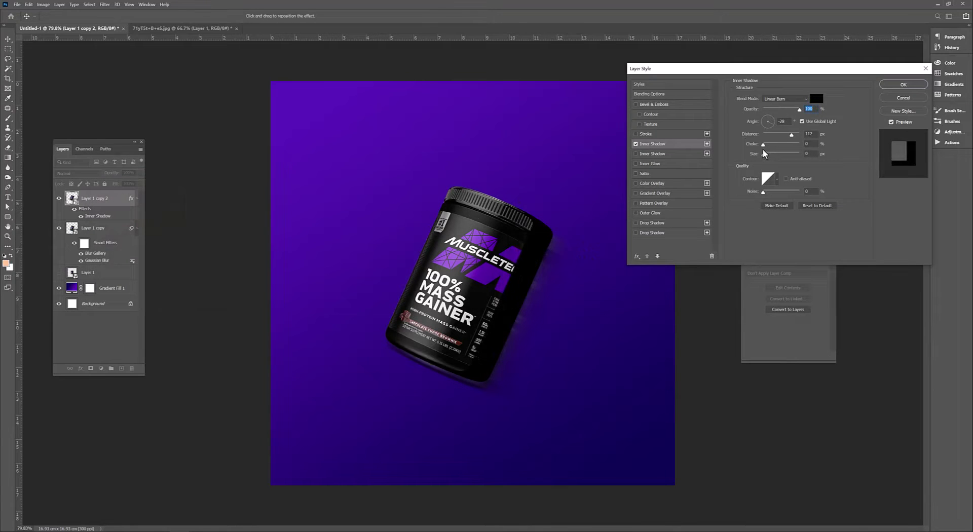
left_click_drag(628, 224, 651, 234)
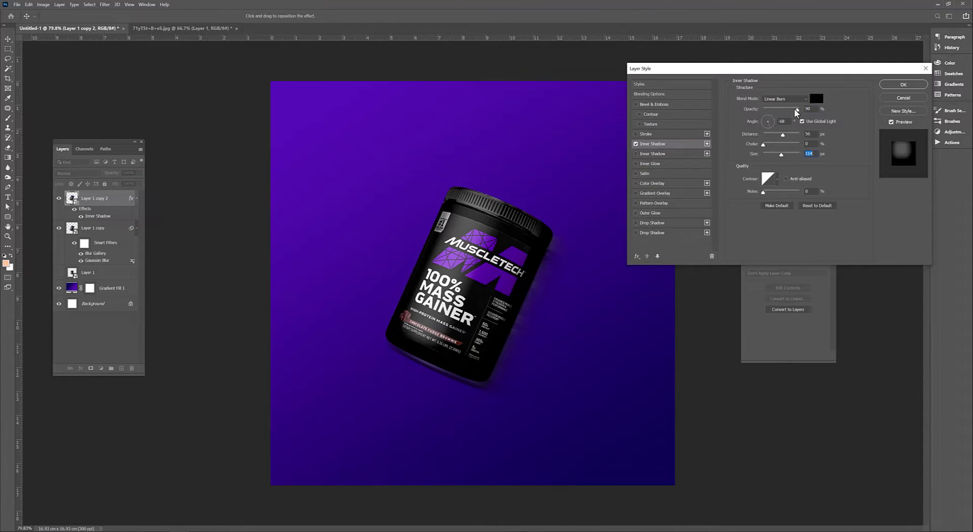
left_click_drag(794, 109, 770, 109)
left_click_drag(547, 229, 527, 234)
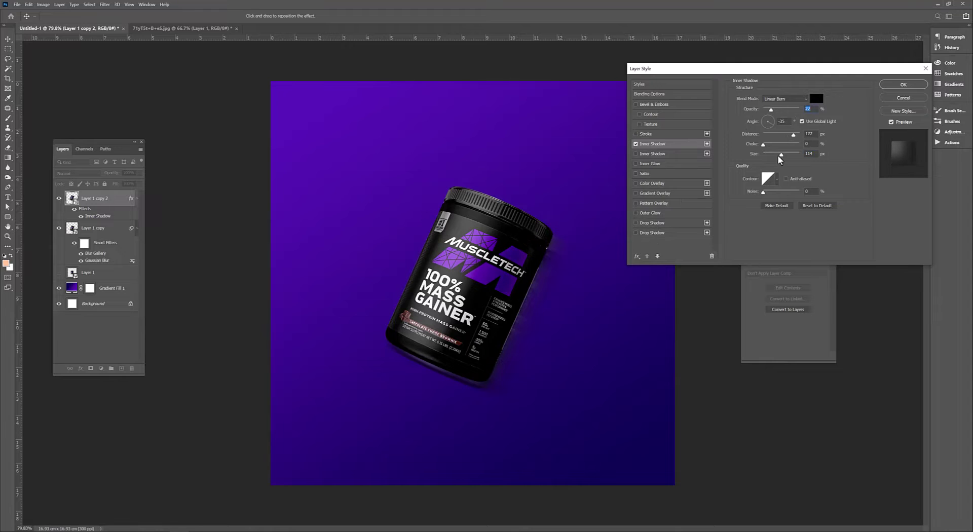
left_click(903, 84)
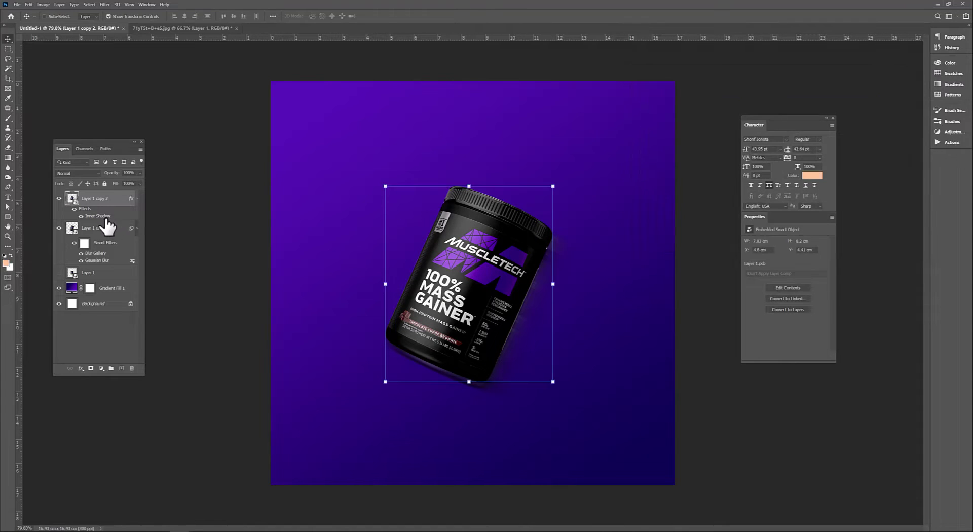
Step: Split the inner shadow onto its own layer and add a black mask to it
right_click(99, 216)
left_click(126, 355)
left_click(91, 368, "alt")
Step: Draw a diagonal black-to-white gradient on the mask to fade the shadow
left_click(8, 157)
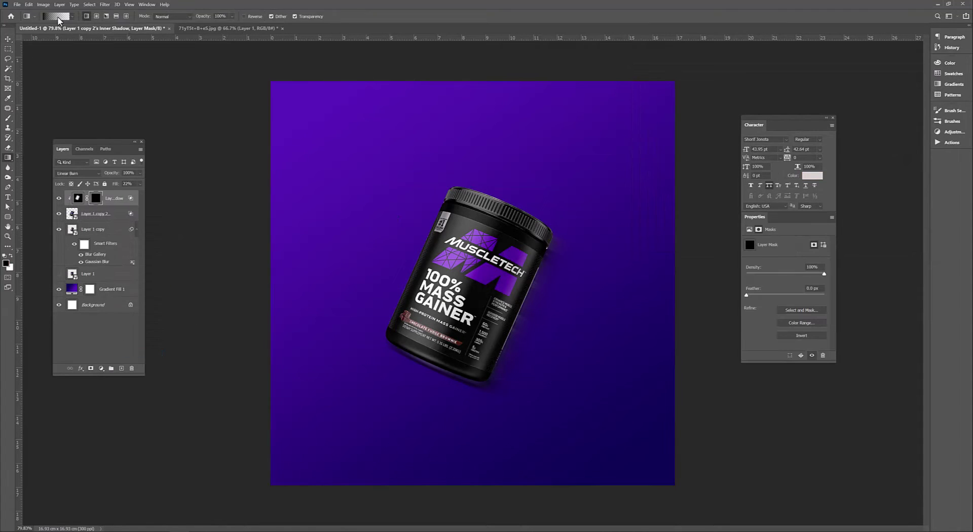
left_click(55, 16)
left_click(306, 185)
left_click(409, 145)
left_click_drag(529, 303, 490, 280)
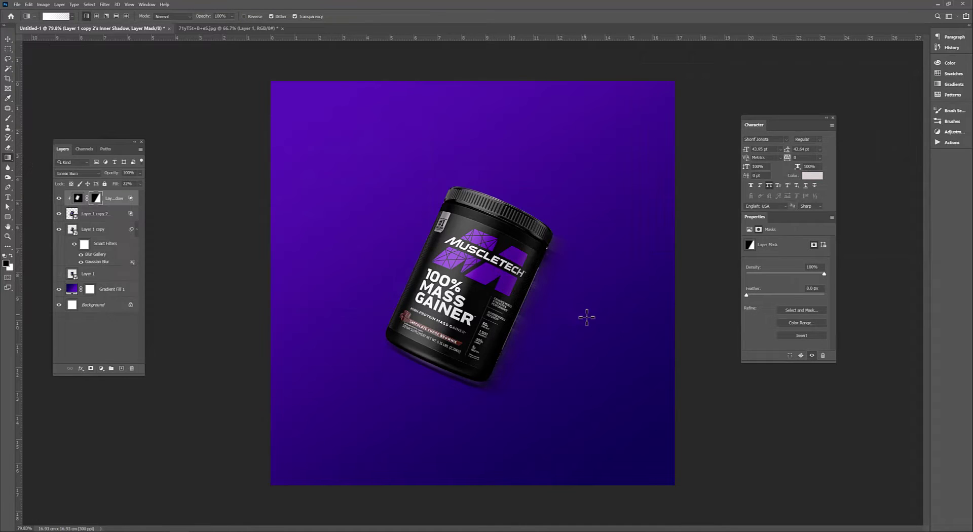
left_click_drag(584, 319, 482, 270)
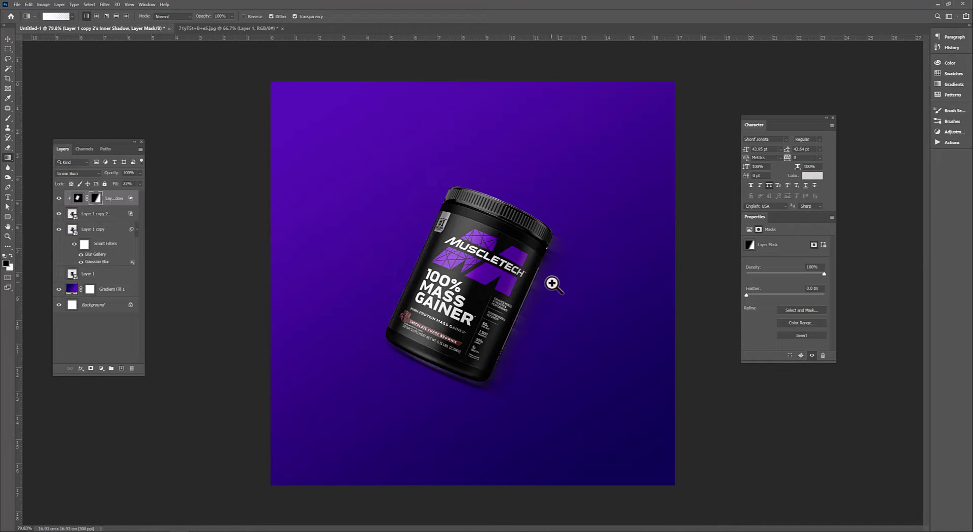
left_click_drag(552, 284, 563, 284)
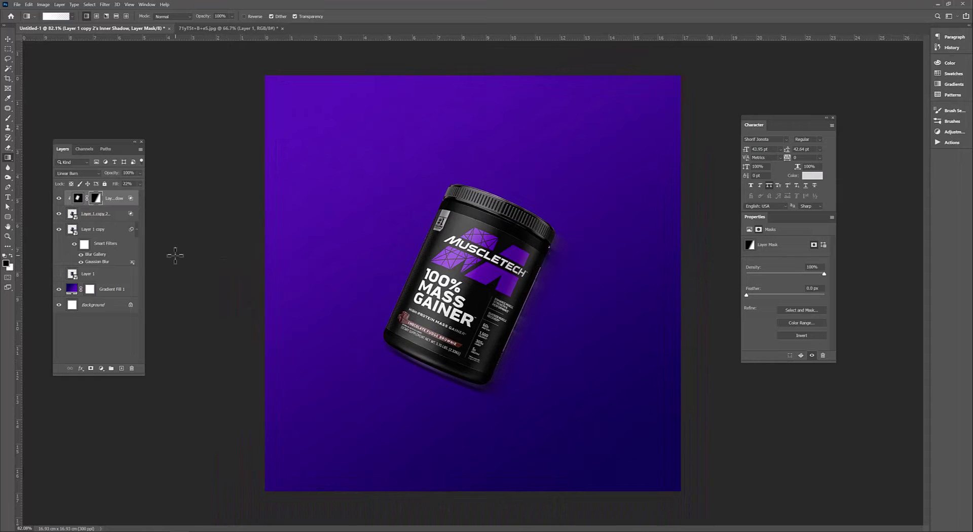
right_click(94, 213)
Step: Give the top jar a white Soft Light inner-shadow highlight
left_click(101, 180)
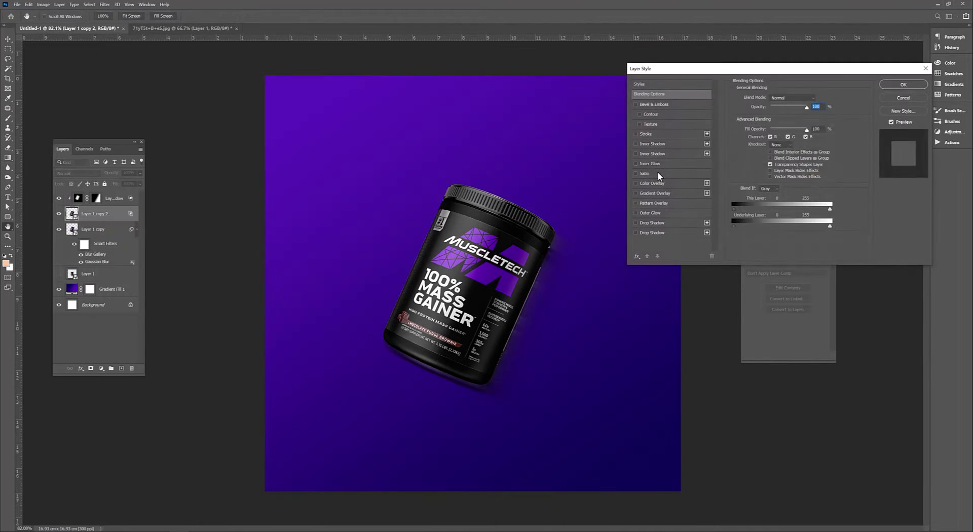
left_click(653, 144)
left_click(816, 99)
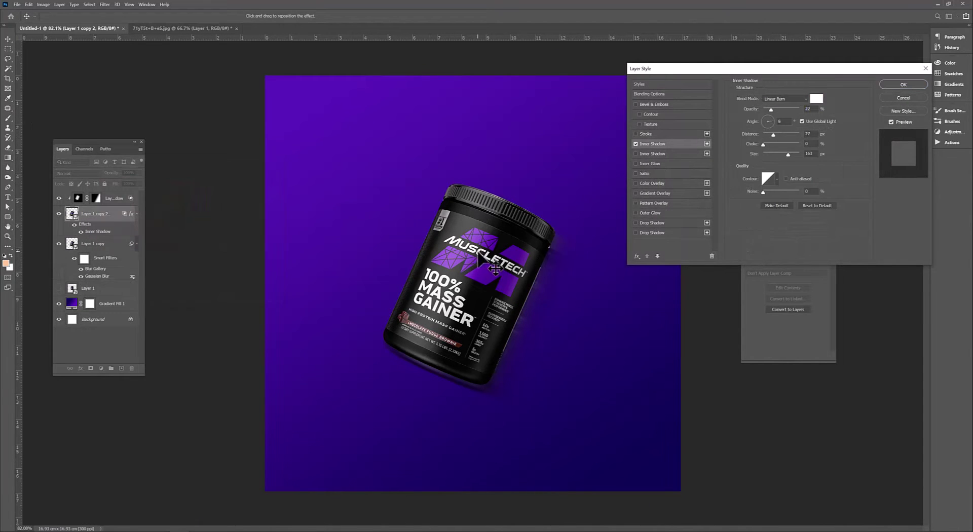
left_click(785, 98)
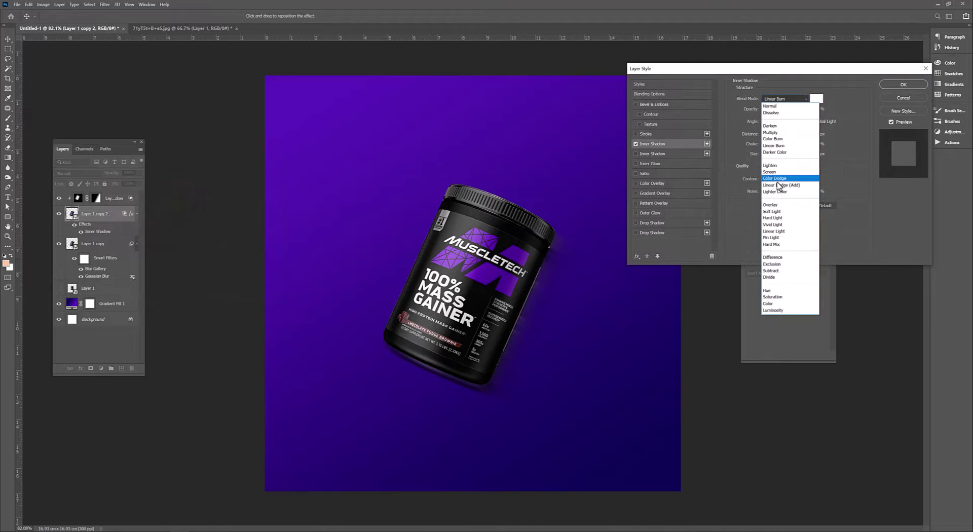
left_click(784, 185)
left_click_drag(476, 284, 499, 246)
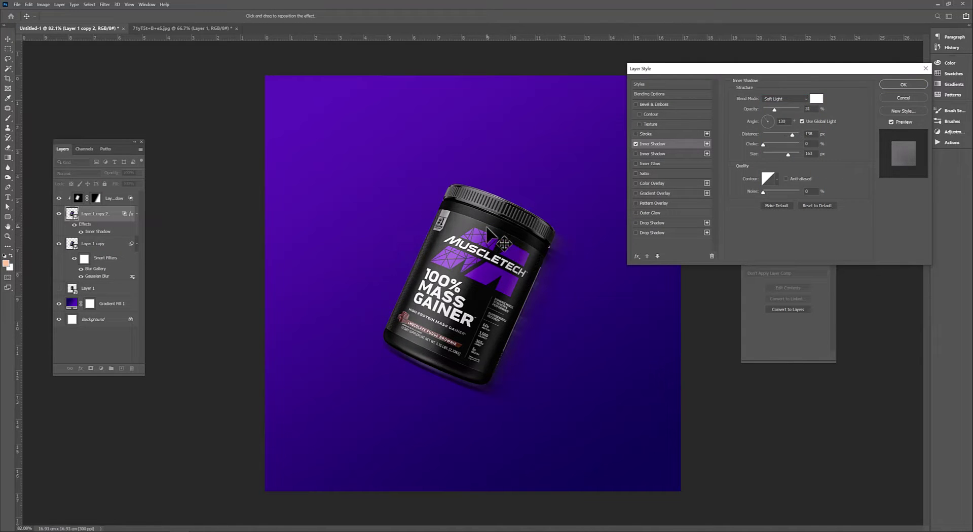
left_click(903, 84)
Step: Mask the jar layer to its outline selection contracted by 4
scroll(451, 282, "up", 5)
scroll(326, 365, "down", 2)
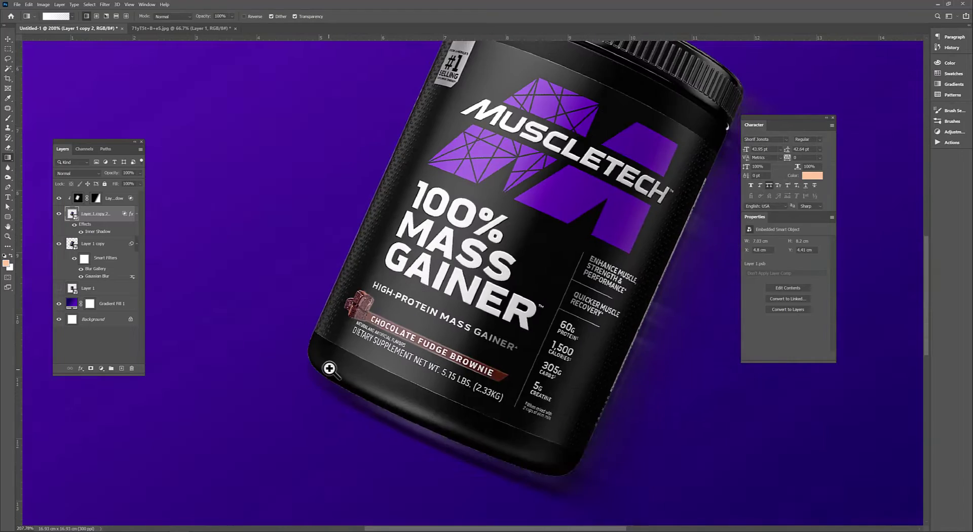
scroll(325, 365, "up", 5)
key("g")
left_click(72, 213, "ctrl")
left_click(89, 4)
left_click(185, 131)
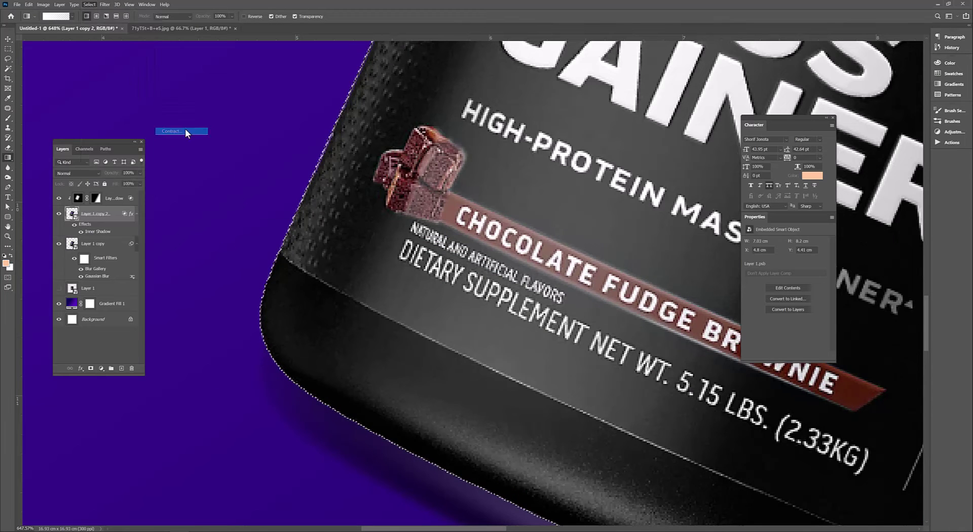
left_click(491, 148)
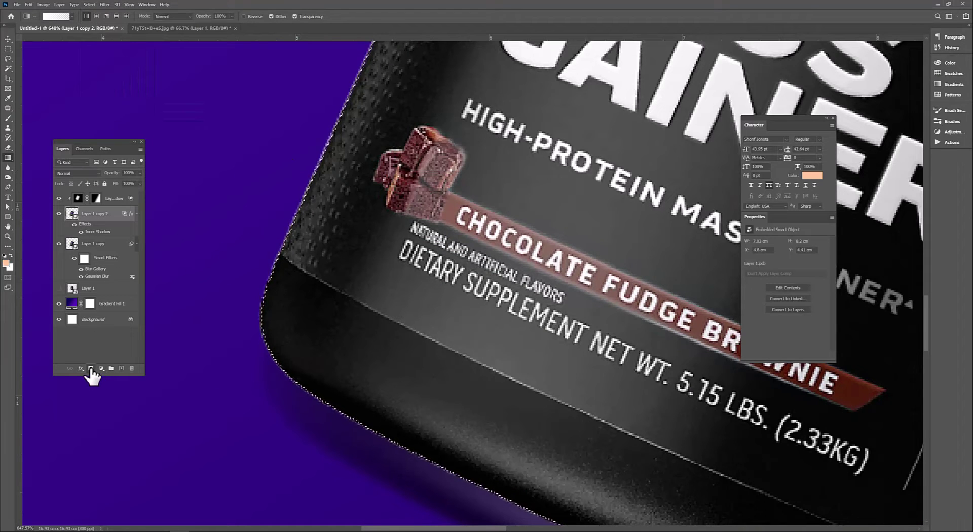
left_click(91, 368)
key("ctrl+i")
Step: Add a new blank Layer 2 above the topmost jar layer
scroll(355, 304, "down", 10)
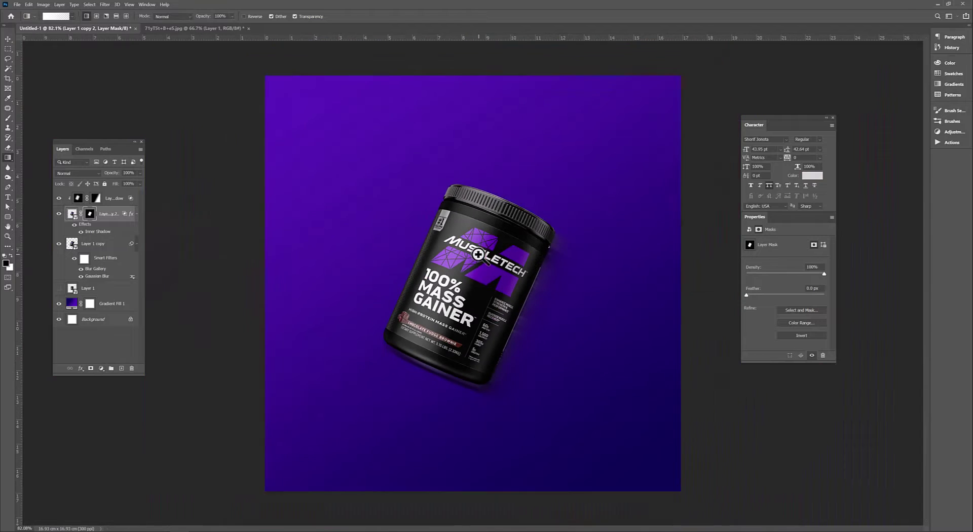
scroll(355, 304, "up", 2)
left_click(112, 198)
left_click(122, 369)
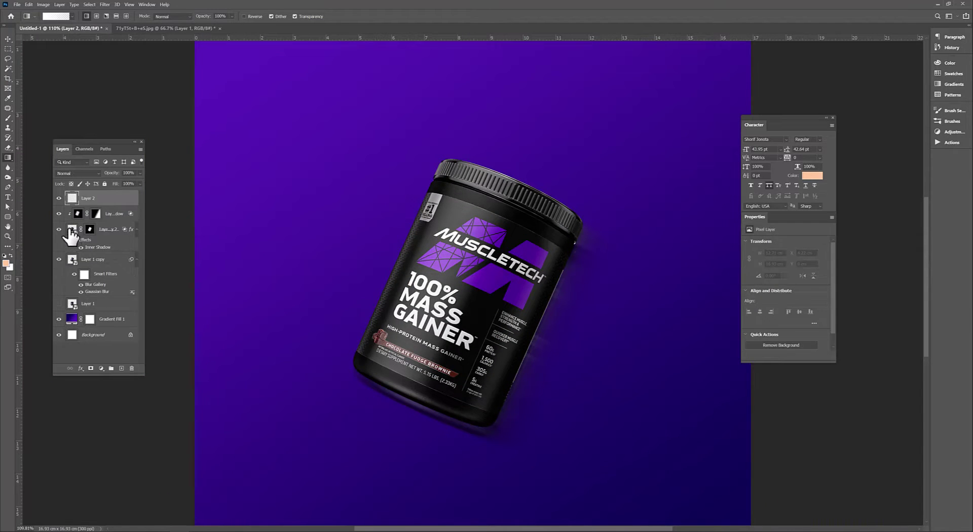
Step: Clip Layer 2 to the jar, draw a gradient sheen across it, and blend it as Soft Light
left_click(89, 4)
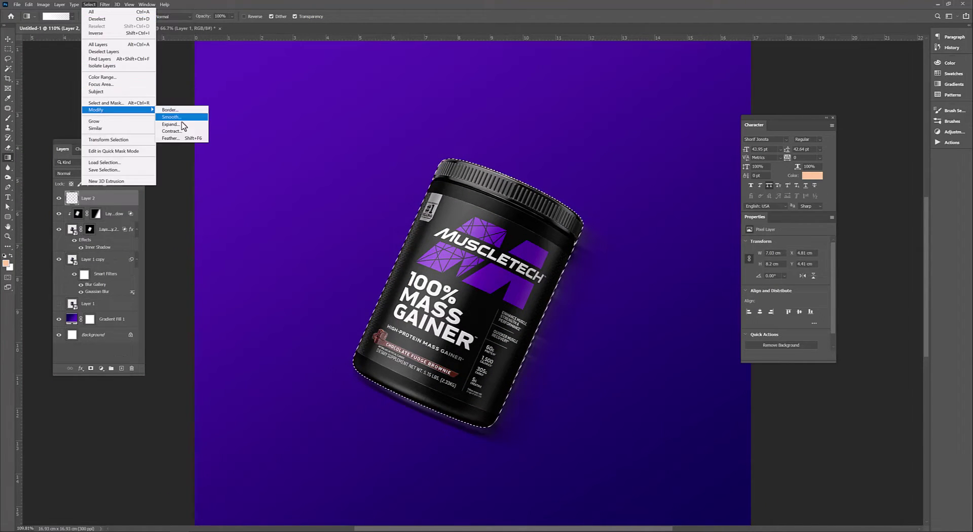
left_click(188, 123)
key("Return")
right_click(112, 198)
left_click(152, 336)
left_click_drag(385, 235, 496, 276)
key("ctrl+d")
left_click(78, 173)
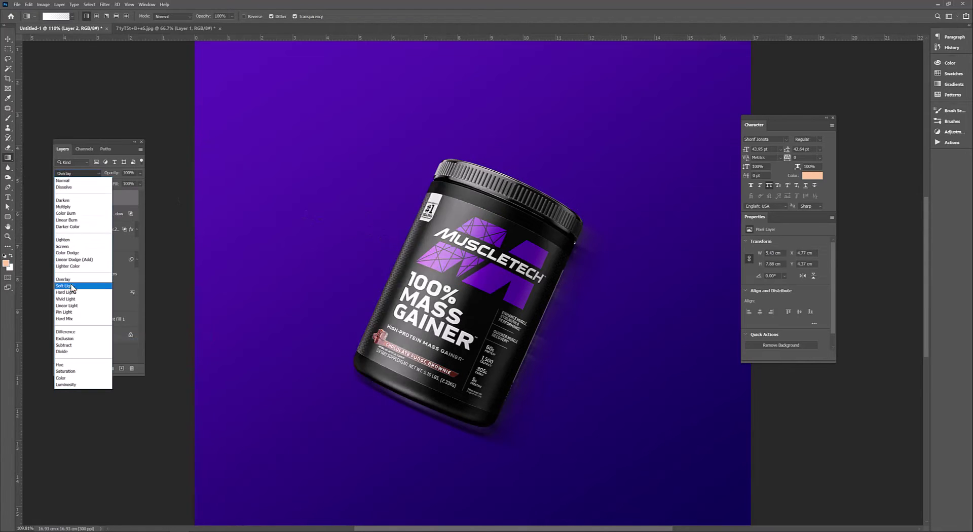
left_click(72, 287)
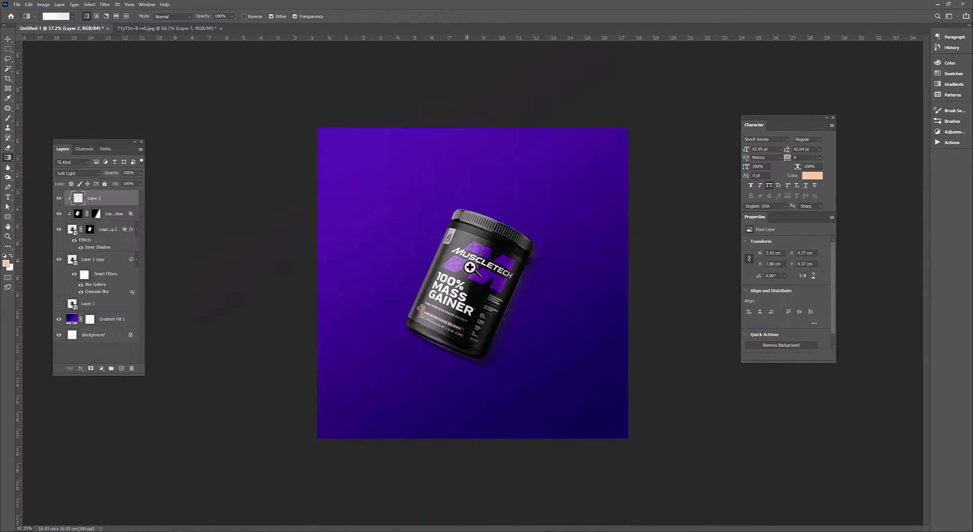
Step: Add a Color Balance adjustment shifting the jar's midtones toward blue by +28
left_click(104, 229)
left_click(100, 369)
left_click(114, 450)
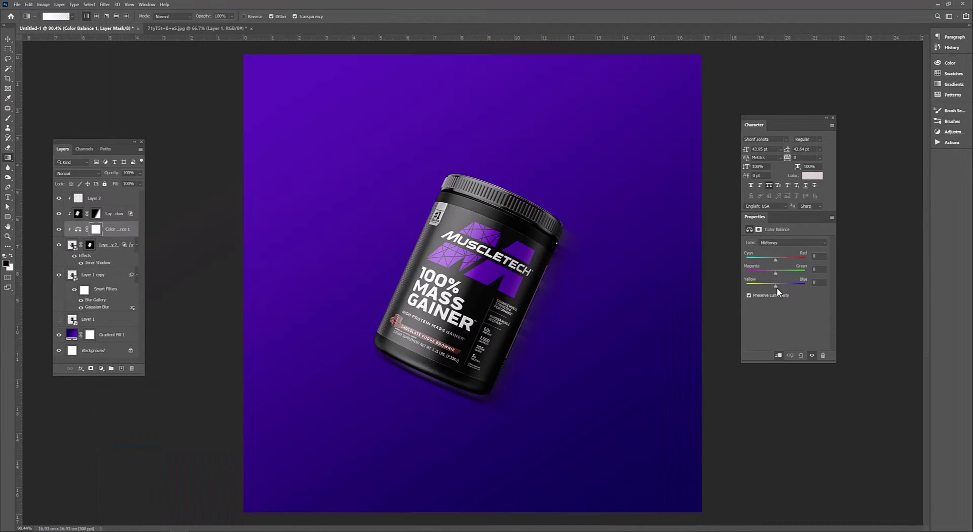
left_click_drag(776, 285, 771, 260)
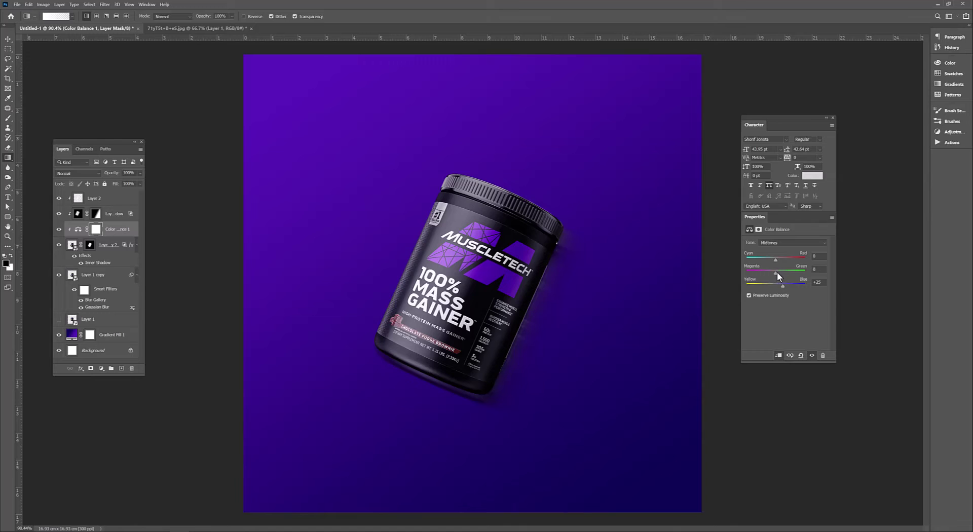
left_click_drag(785, 288, 783, 285)
scroll(479, 258, "down", 3)
scroll(478, 259, "up", 3)
scroll(431, 234, "up", 1)
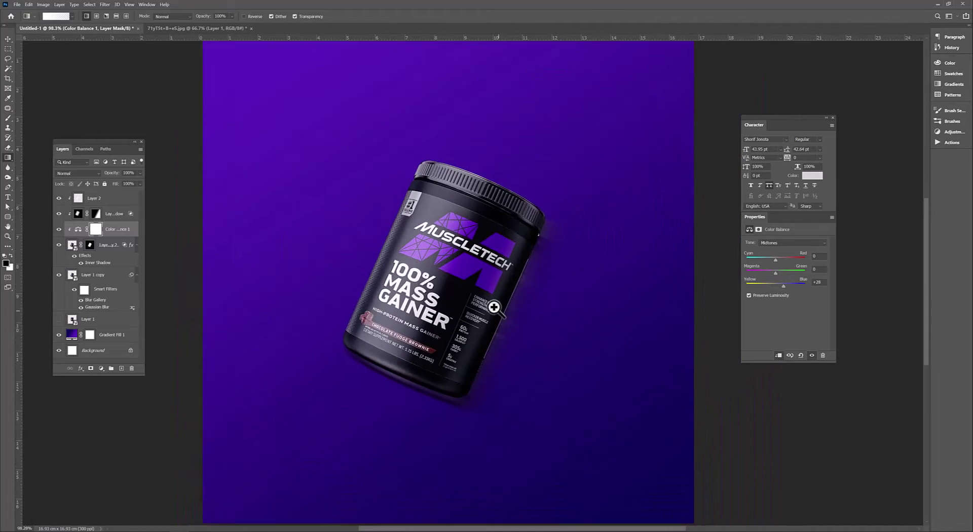
scroll(381, 207, "down", 1)
left_click(8, 198)
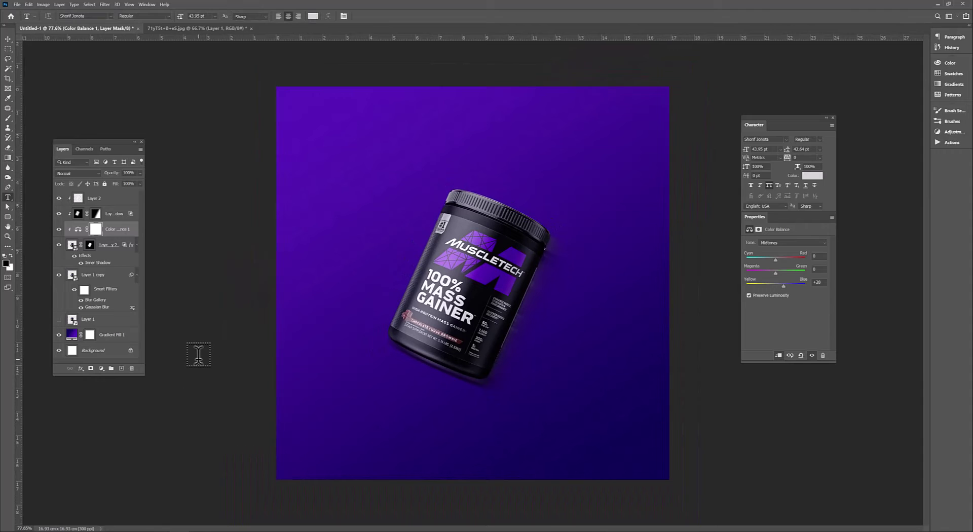
Step: Type 'MASNER' as a text line left of the jar and select it, dismissing an error
scroll(388, 355, "down", 1)
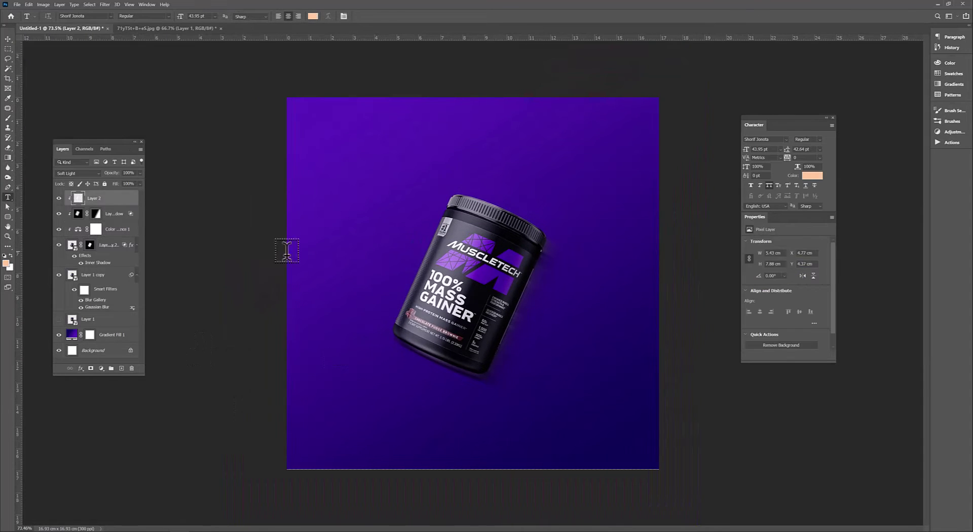
left_click(350, 249)
type("MASS")
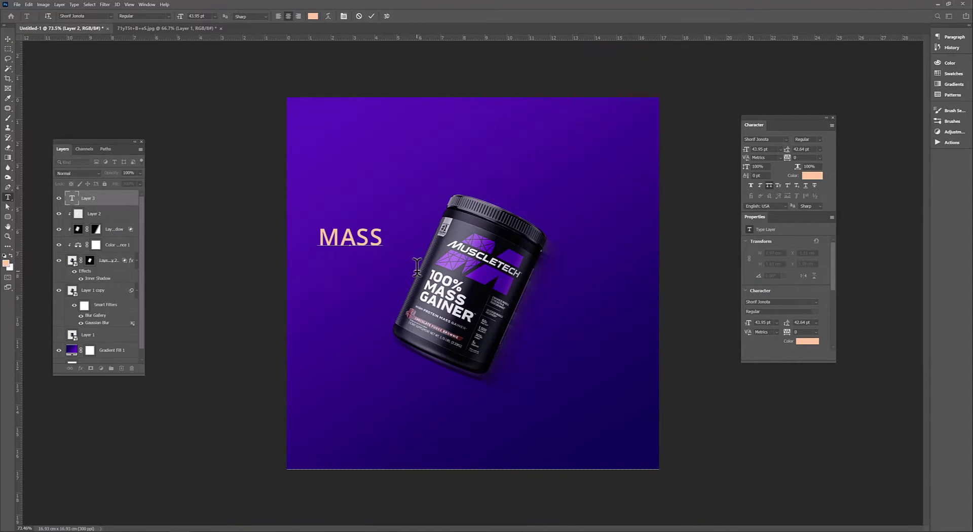
type("NER")
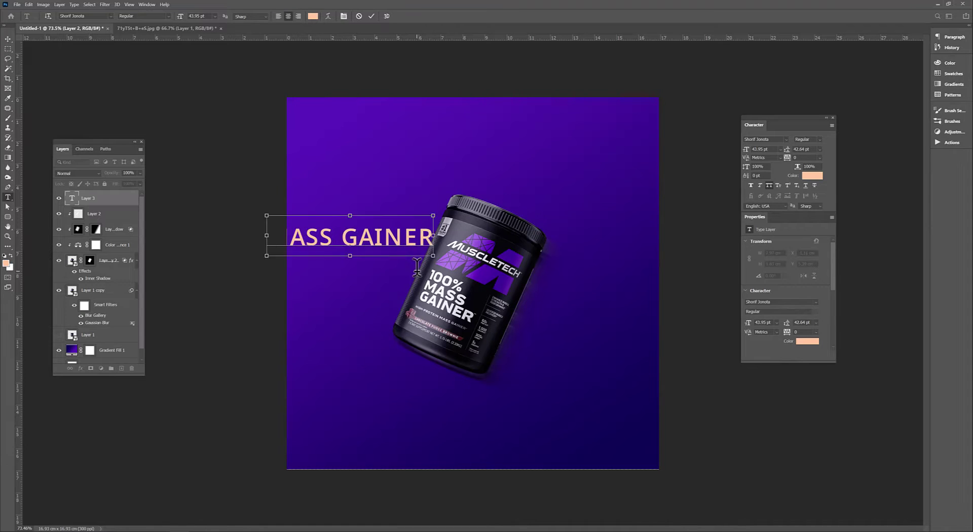
key("ctrl+a")
left_click(787, 139)
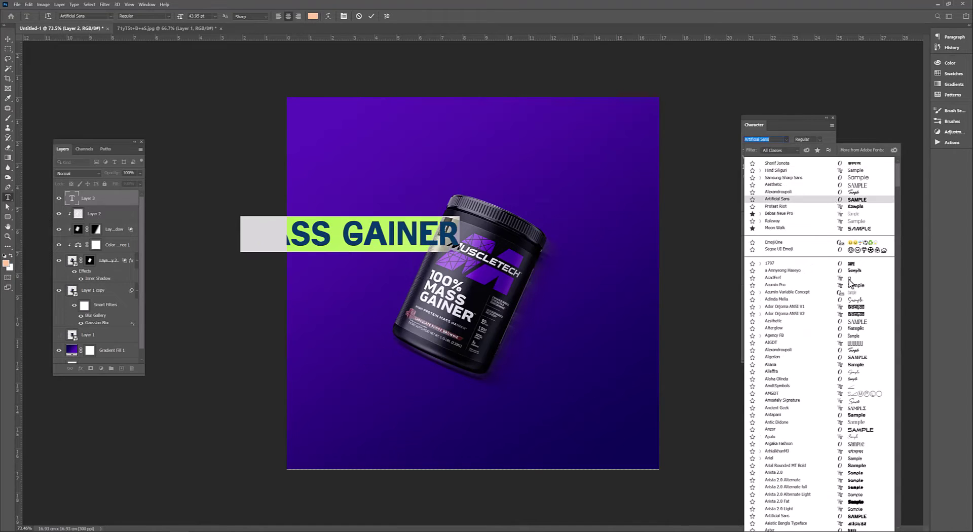
left_click(561, 241)
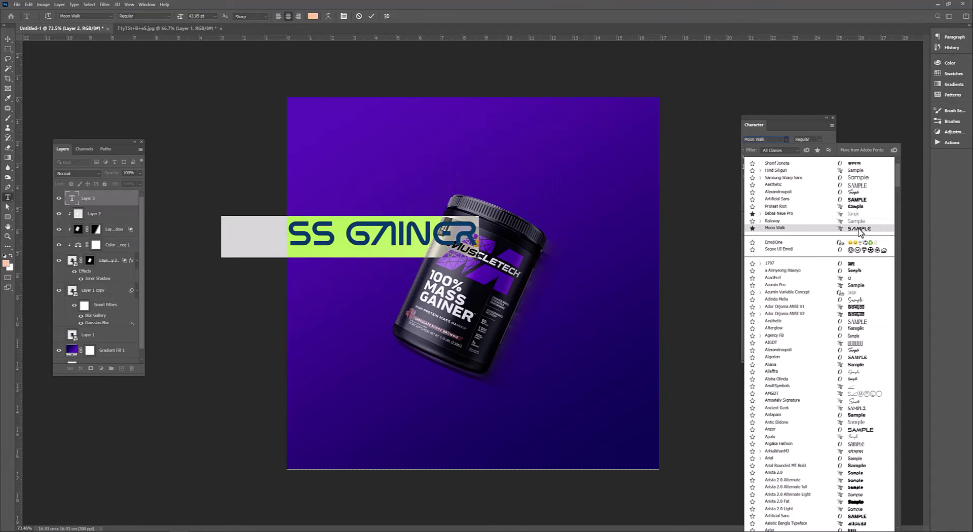
Step: Scroll the font list to apply Laira, then dismiss the resulting error
left_click_drag(897, 175, 898, 304)
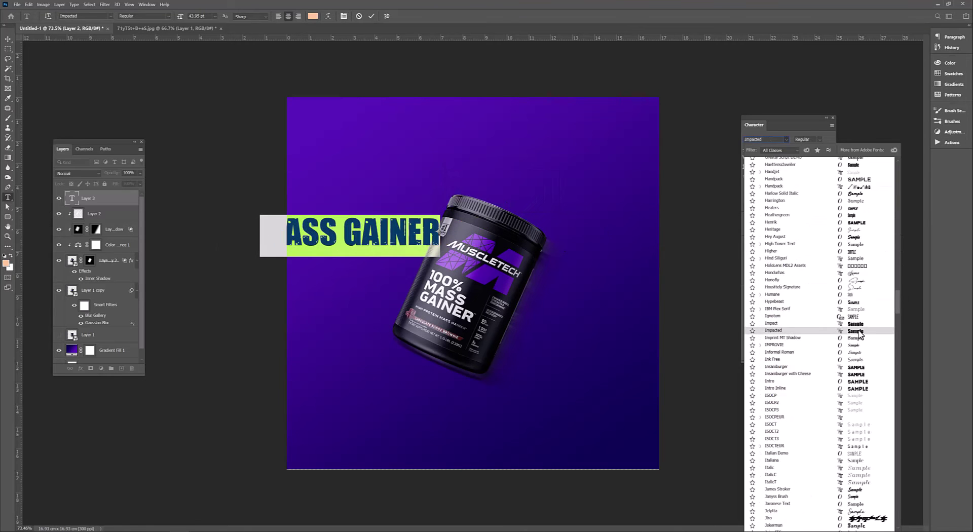
scroll(863, 436, "down", 2)
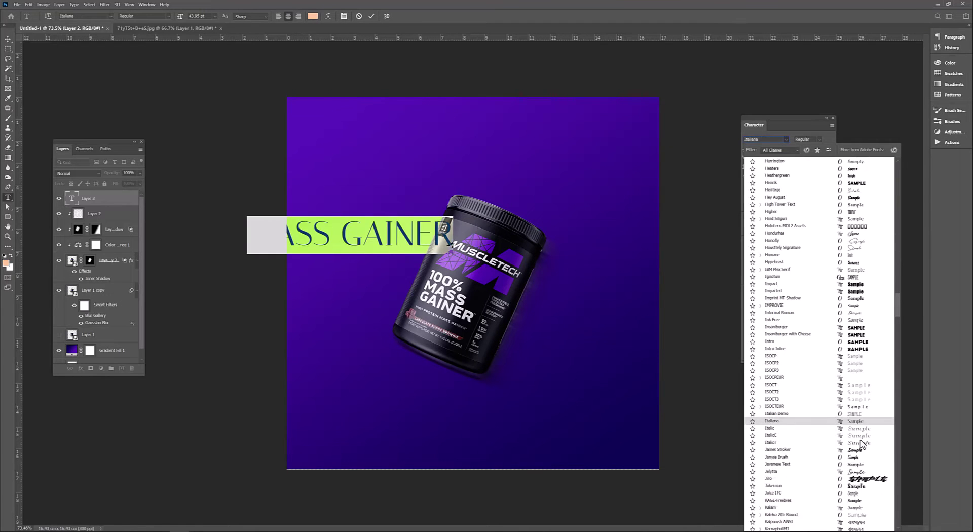
scroll(863, 456, "down", 2)
scroll(866, 471, "down", 2)
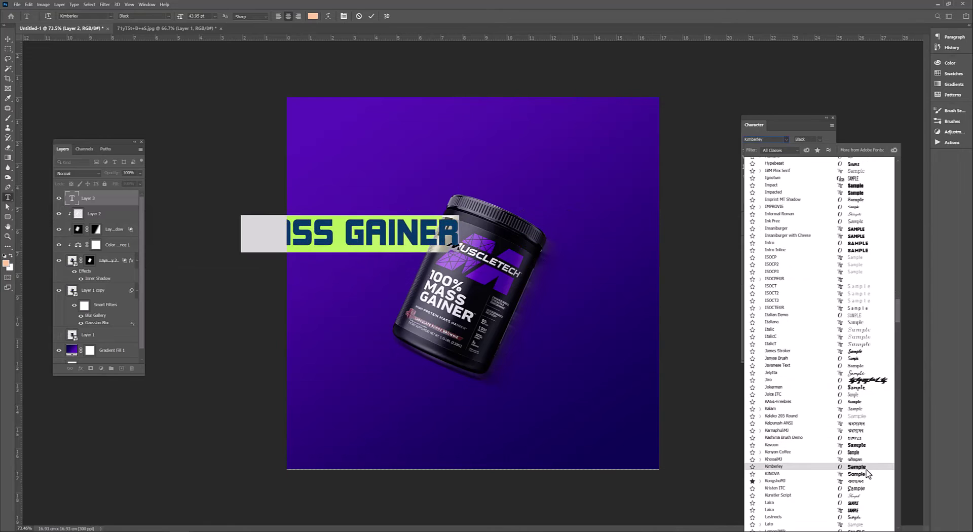
scroll(868, 474, "down", 2)
left_click(873, 472)
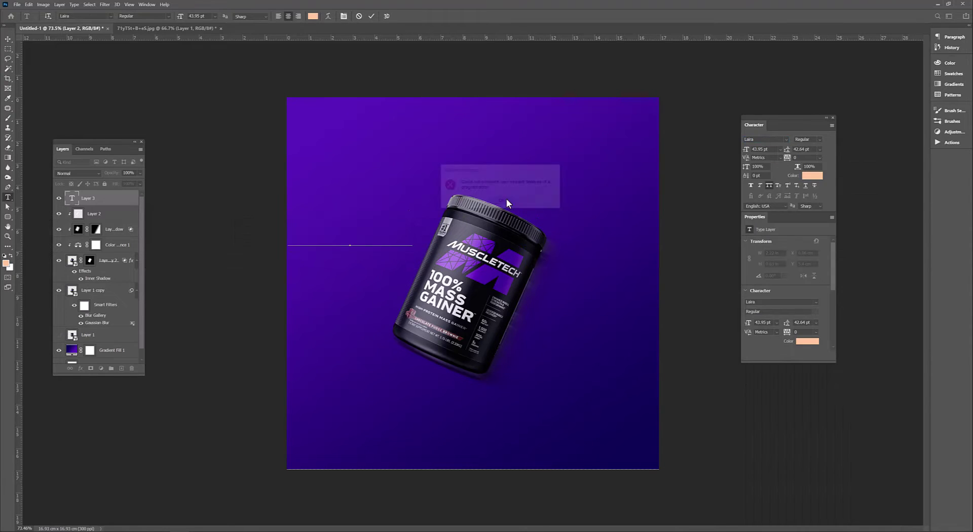
left_click(506, 199)
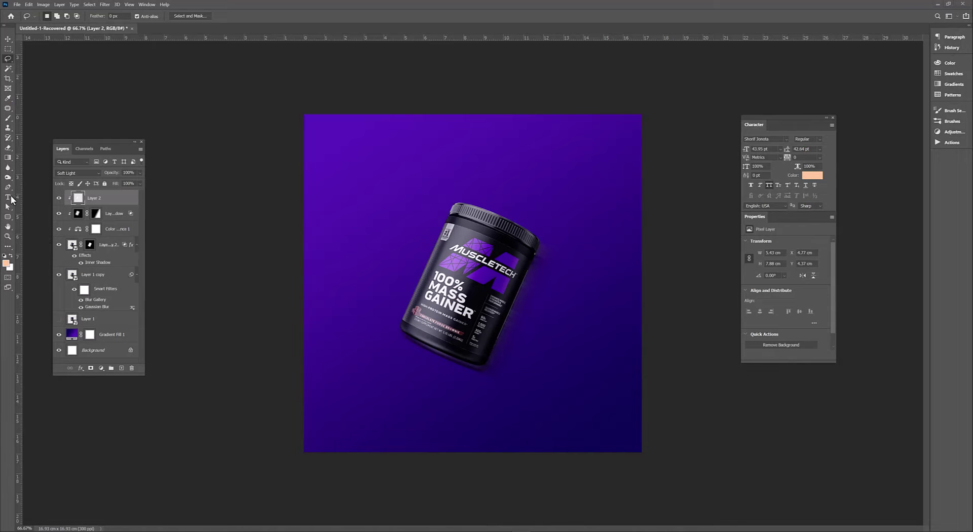
Step: Type 'MASS GAINER' on the canvas left of the jar and select it for a font change
left_click(8, 198)
left_click(374, 203)
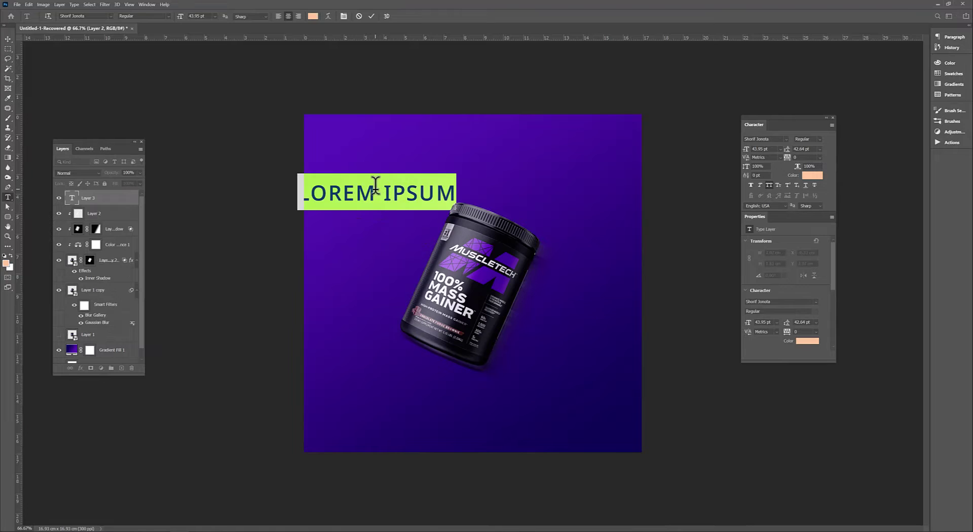
type("MASS GAIN")
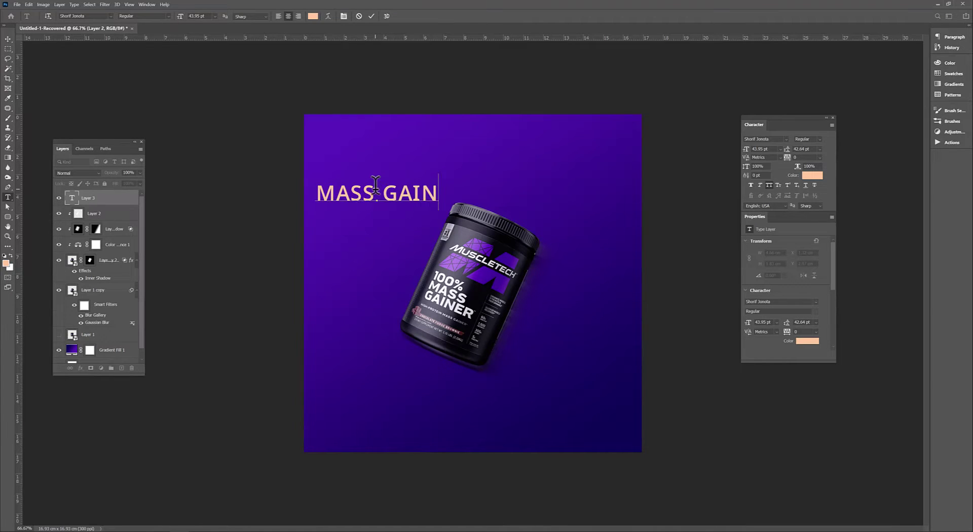
type("ER")
key("ctrl+a")
left_click(783, 137)
Step: Set MASS GAINER in Gang of Three, enlarge it, and place it behind the jar
scroll(893, 264, "up", 10)
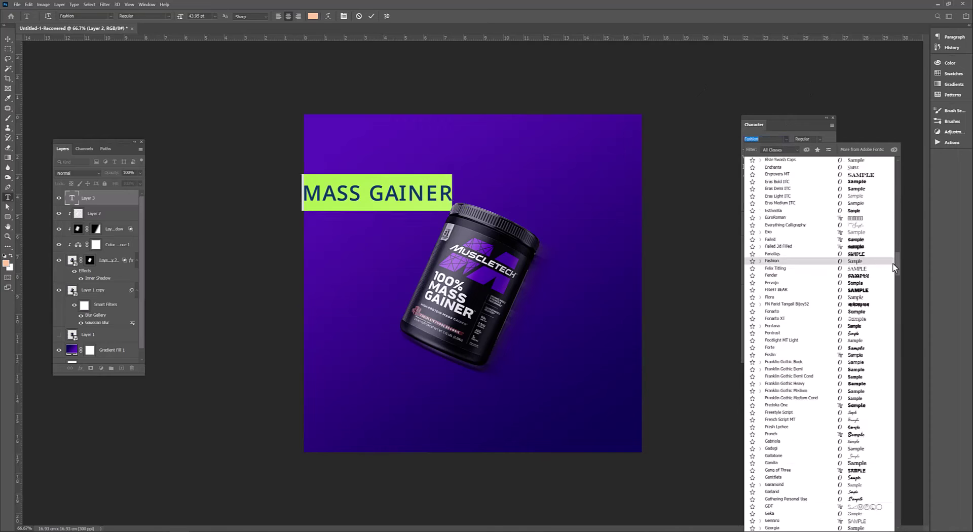
scroll(892, 269, "down", 3)
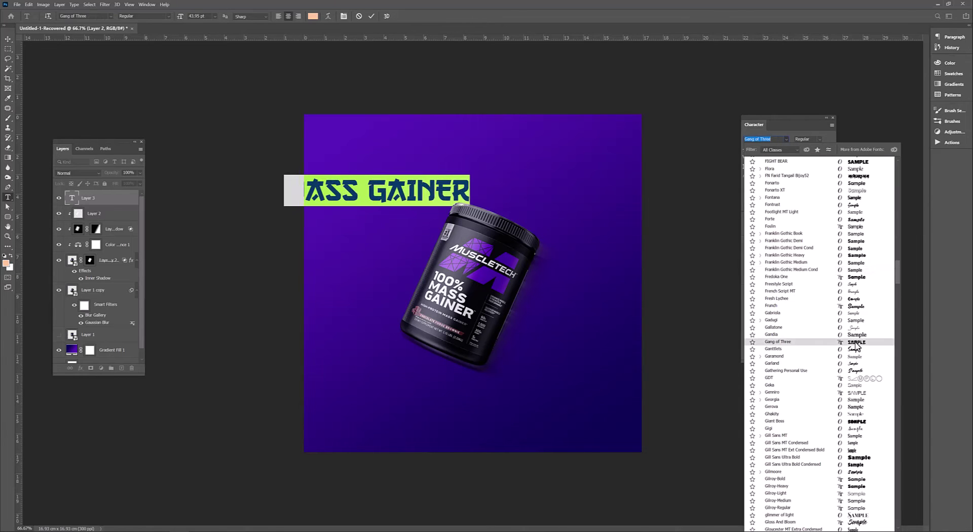
left_click(781, 342)
left_click(7, 39)
mouse_move(390, 184)
left_mouse_down()
mouse_move(461, 209)
mouse_move(455, 243)
left_mouse_up()
key("ctrl+t")
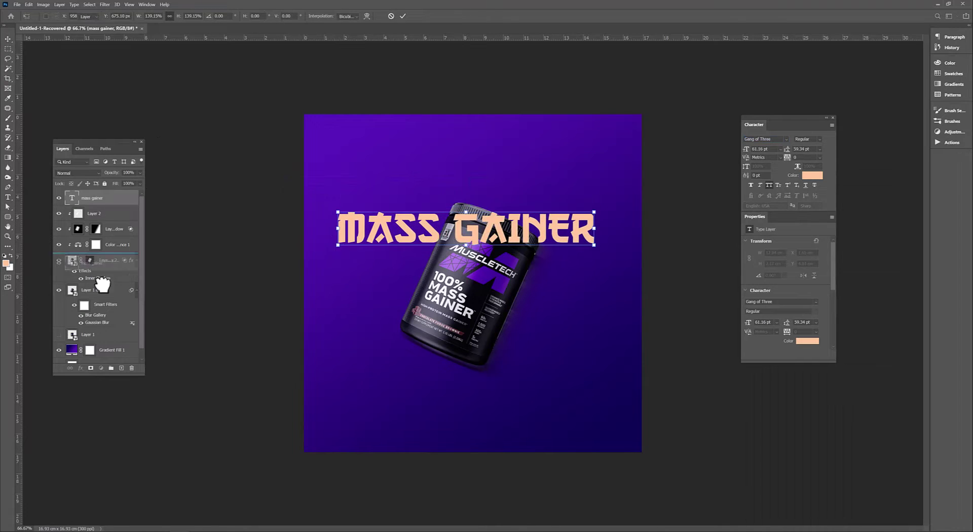
key("ctrl+[")
key("ctrl+[")
key("ctrl+[")
left_click_drag(456, 244, 476, 211)
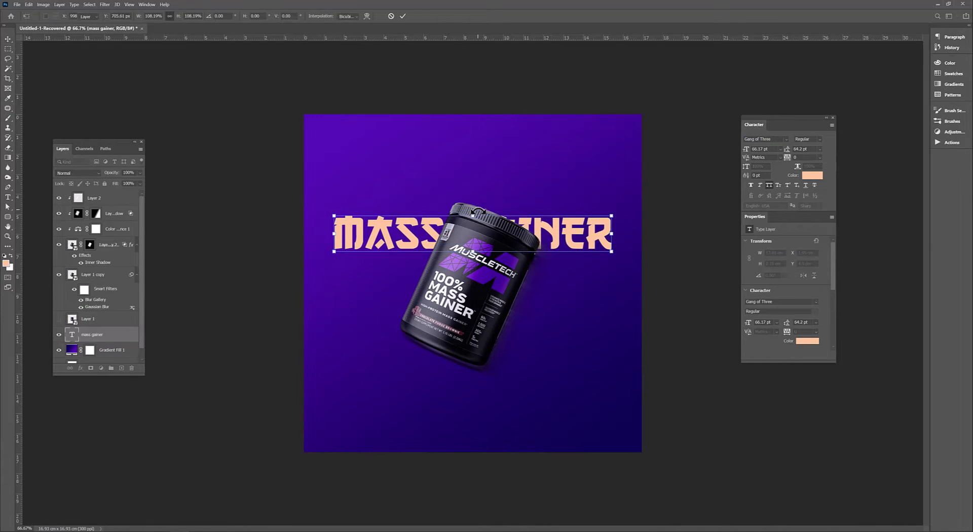
key("Return")
Step: Search the font list for 'long', then close it keeping Gang of Three
left_click(776, 139)
type("long")
key("BackSpace")
key("BackSpace")
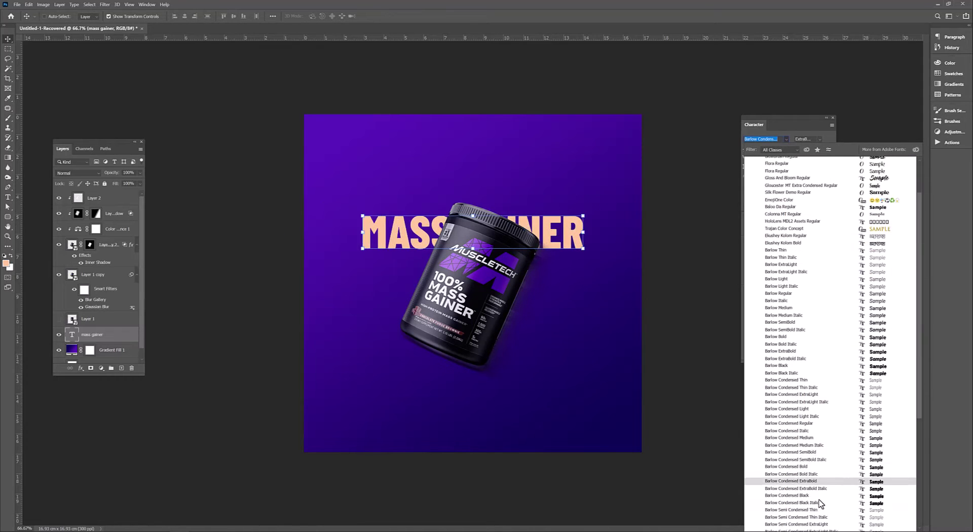
scroll(819, 500, "down", 3)
scroll(820, 470, "down", 8)
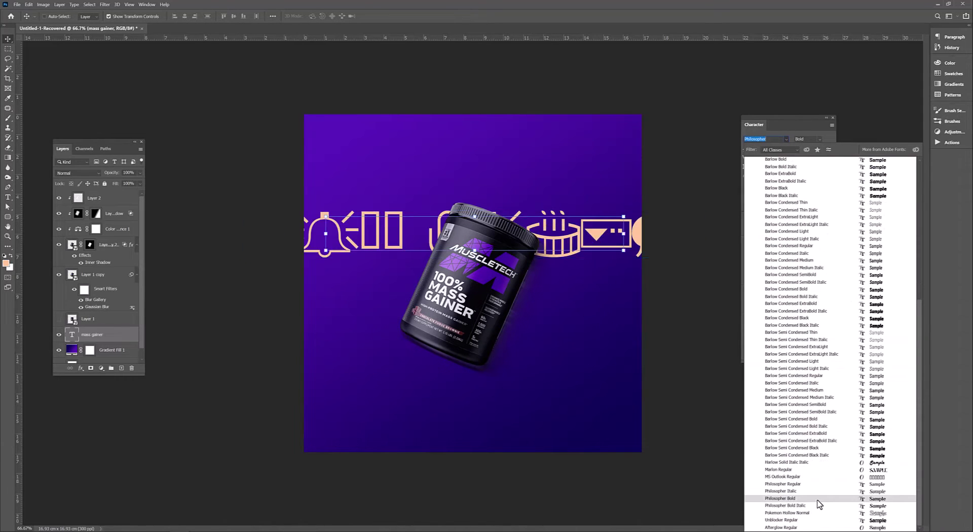
key("Escape")
Step: Duplicate the text into five stacked rows, shift them up, and group them as Group 1
left_click_drag(558, 243, 563, 253)
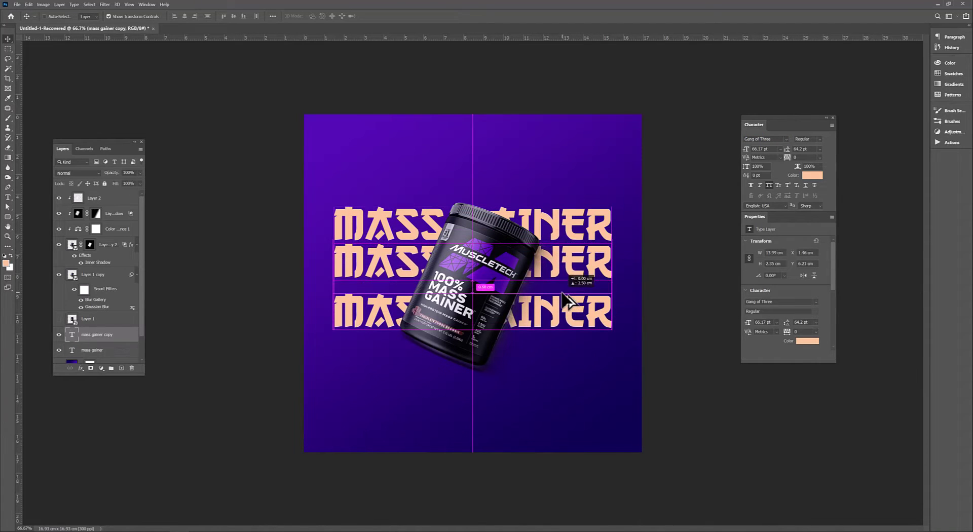
left_click_drag(568, 257, 569, 383)
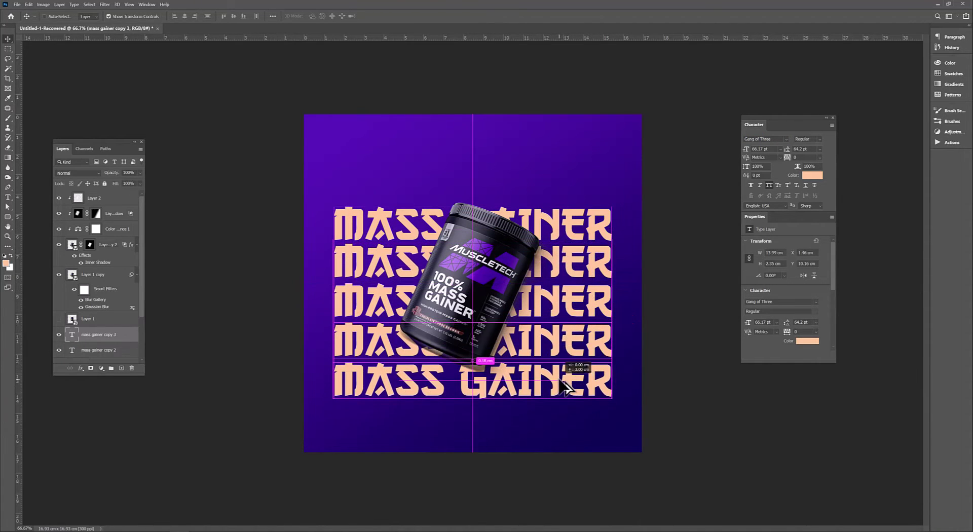
left_click(92, 350, "shift")
left_click_drag(539, 333, 538, 314)
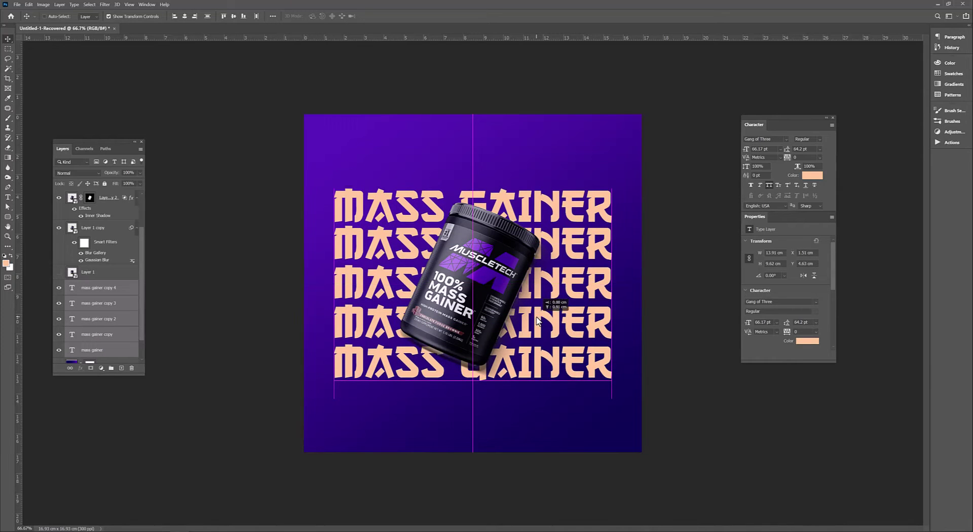
key("ctrl+g")
key("ctrl+a")
key("ctrl+d")
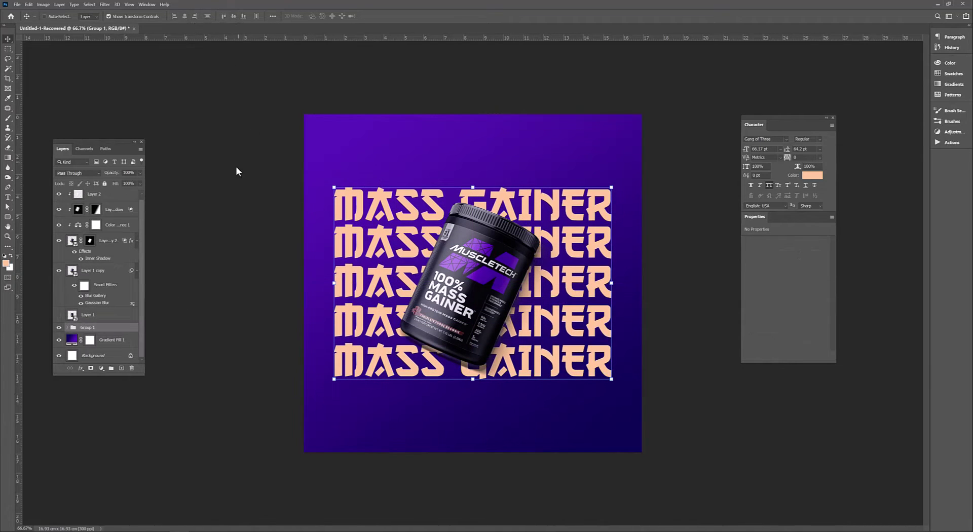
right_click(92, 327)
Step: Add a Gradient Overlay to Group 1 with white and purple gradient stops
left_click(114, 208)
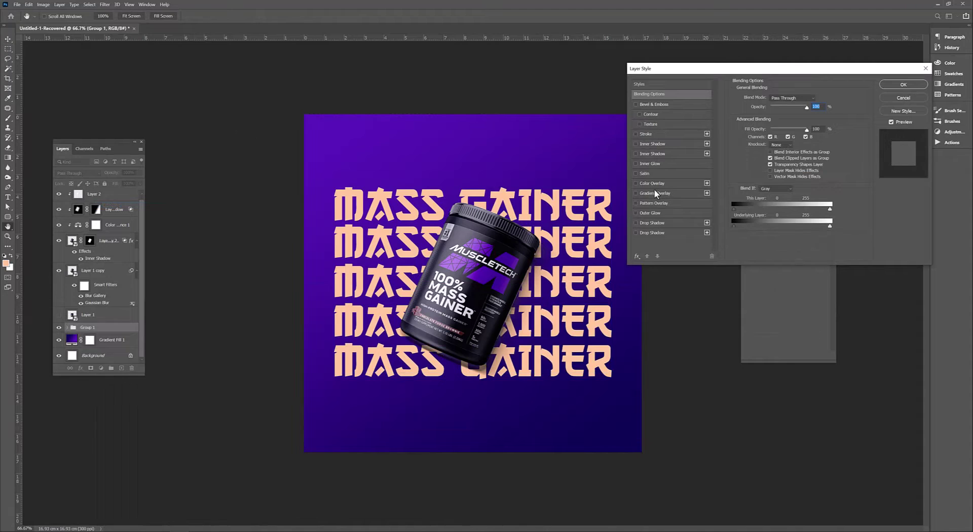
left_click(655, 193)
left_click(782, 117)
double_click(271, 260)
left_click(90, 178)
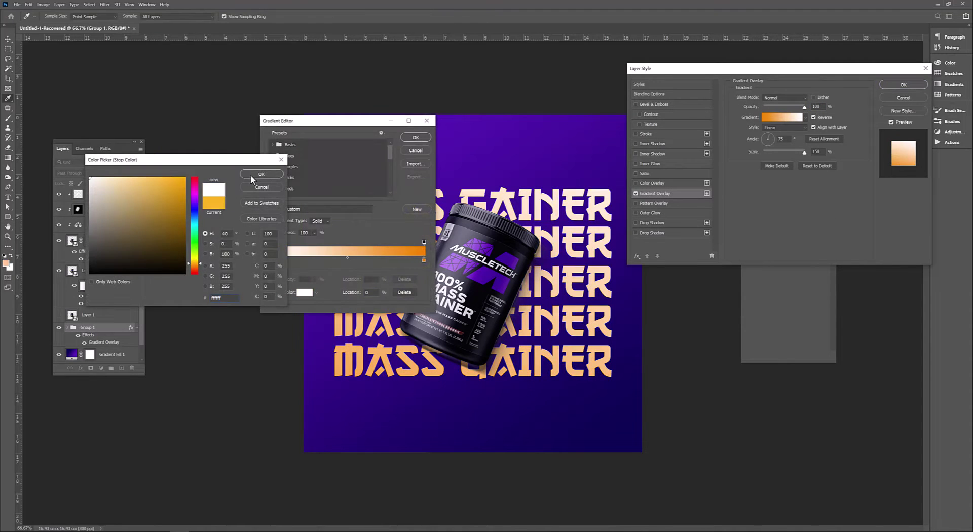
left_click(251, 175)
left_click(409, 137)
left_click(782, 117)
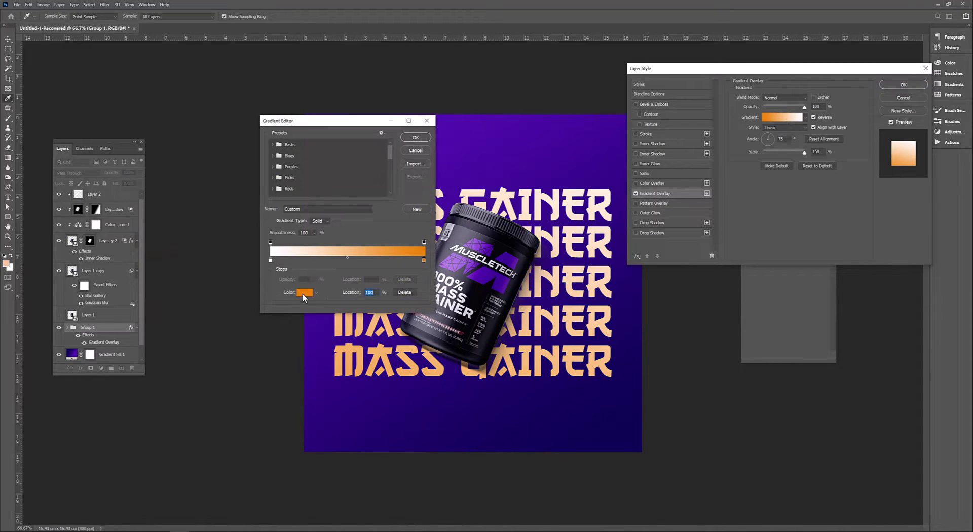
left_click(302, 293)
left_click(358, 148)
key("Return")
key("Return")
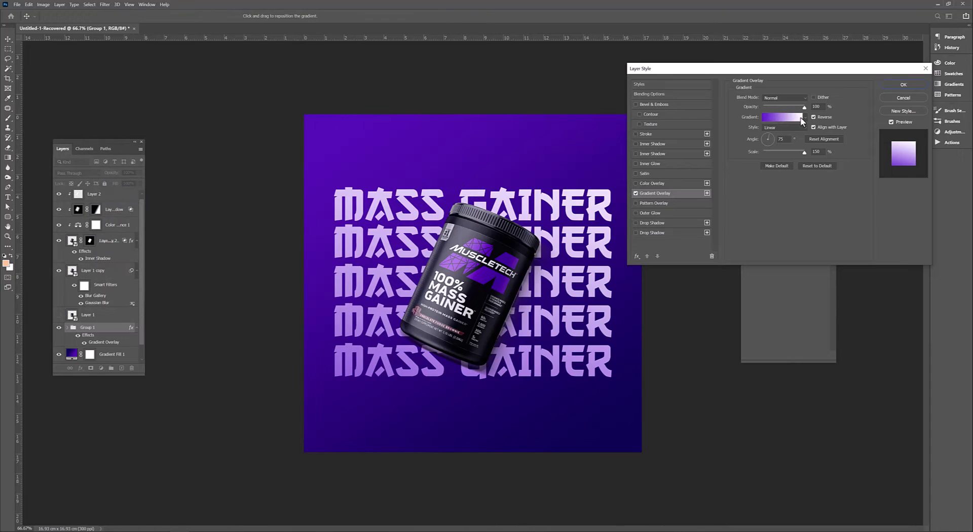
Step: Toggle Reverse, blend the overlay as Soft Light, and add a Stroke outline
left_click(813, 117)
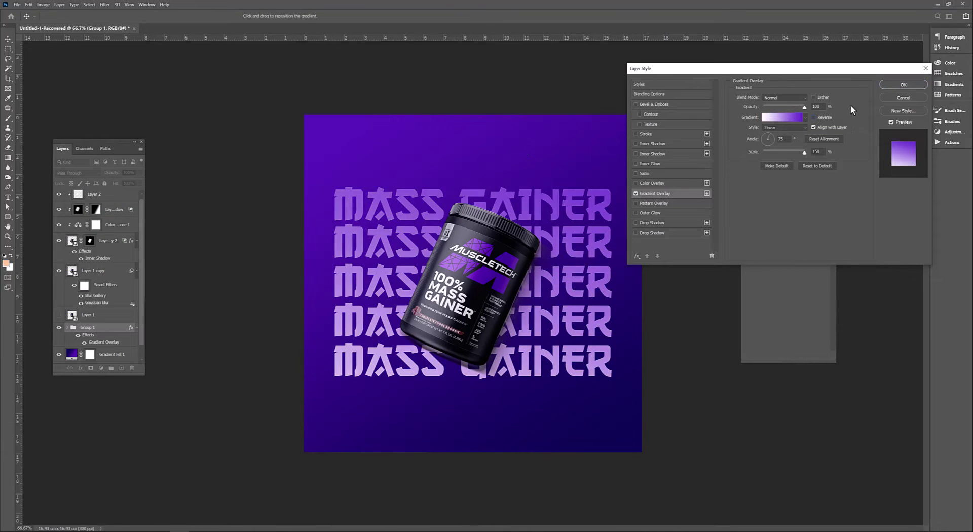
left_click(814, 117)
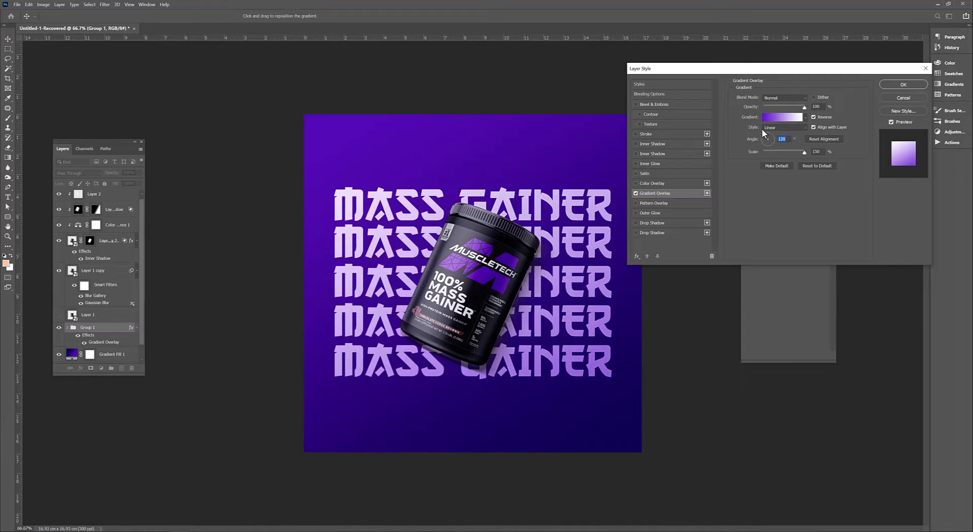
left_click(782, 139)
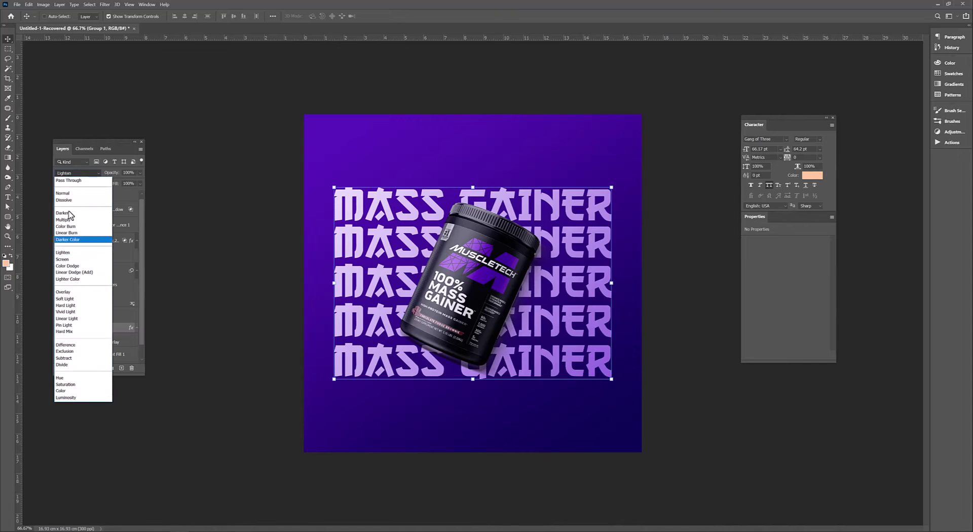
left_click(785, 98)
left_click(777, 209)
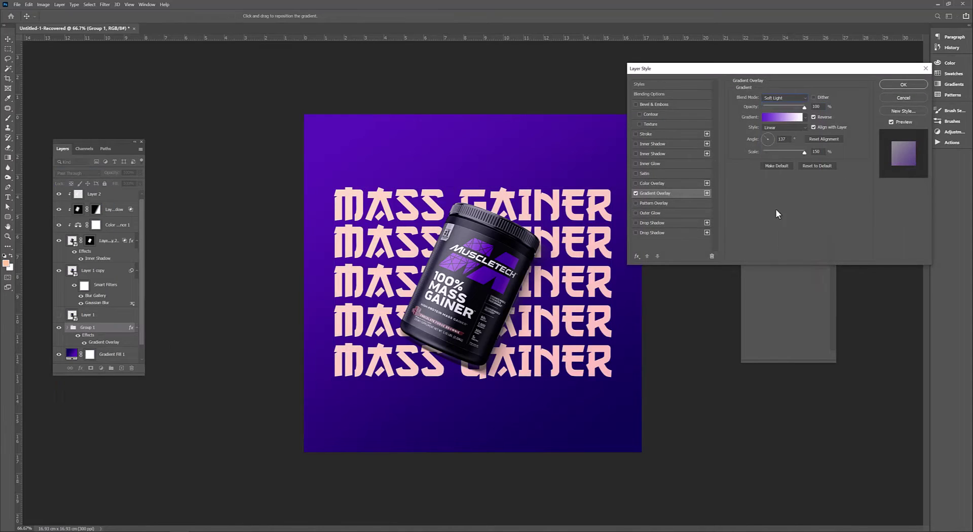
left_click(683, 134)
key("Return")
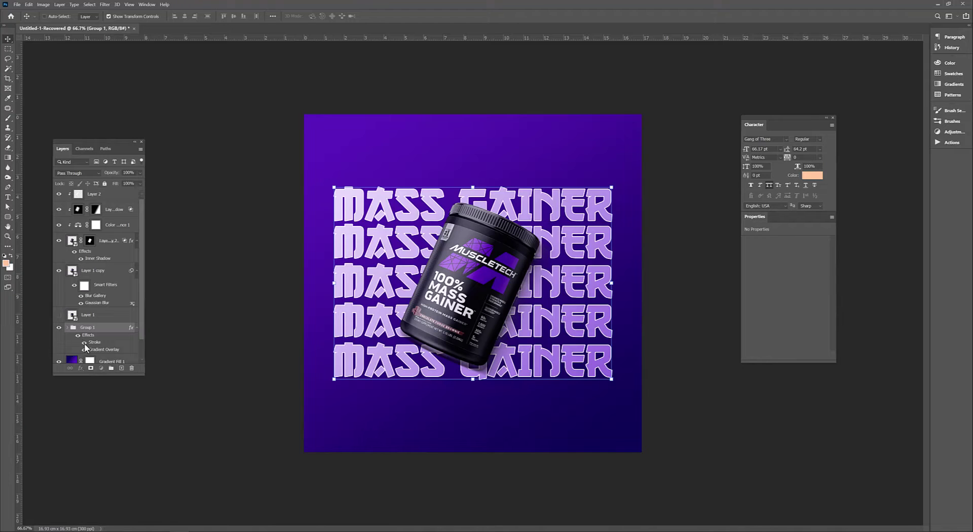
Step: Select the area around the jar and add a Brightness/Contrast adjustment layer
key("m")
scroll(354, 405, "down", 2)
scroll(355, 405, "up", 3)
scroll(355, 406, "up", 1)
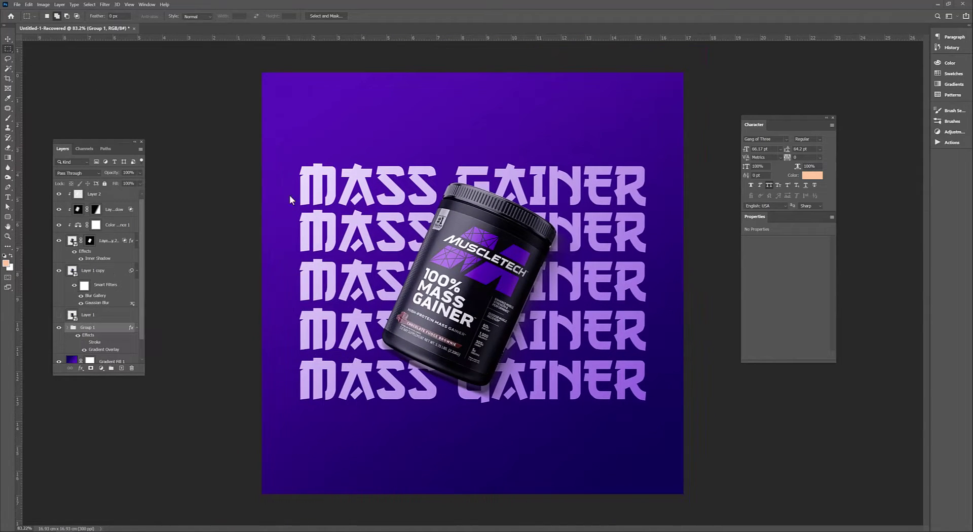
scroll(482, 230, "up", 1)
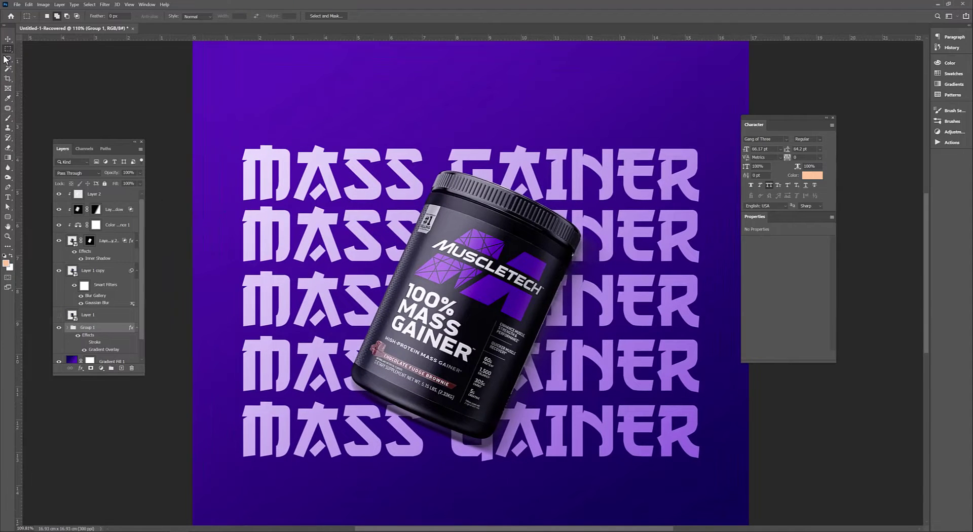
left_click(101, 368)
left_click(137, 397)
left_click_drag(785, 264, 797, 269)
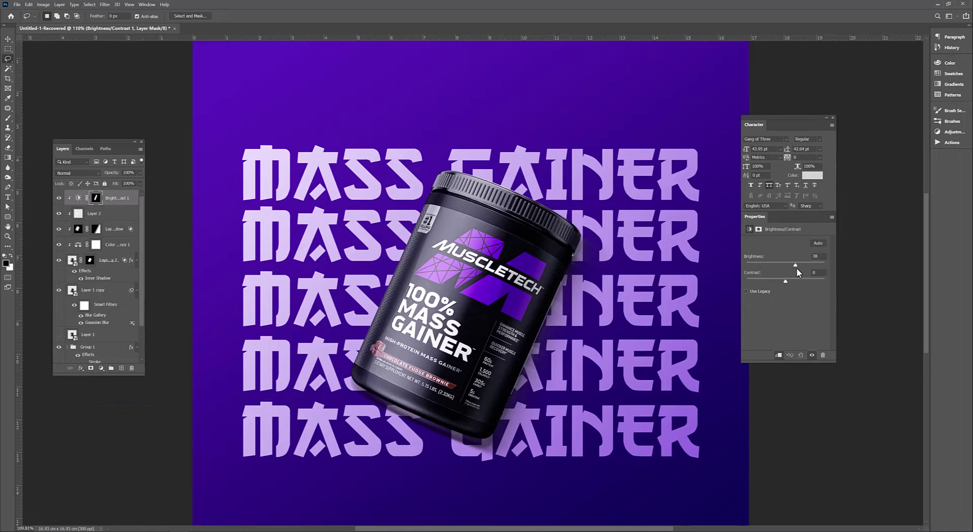
Step: Feather the adjustment mask and set Brightness 29, Contrast 7
left_click(759, 229)
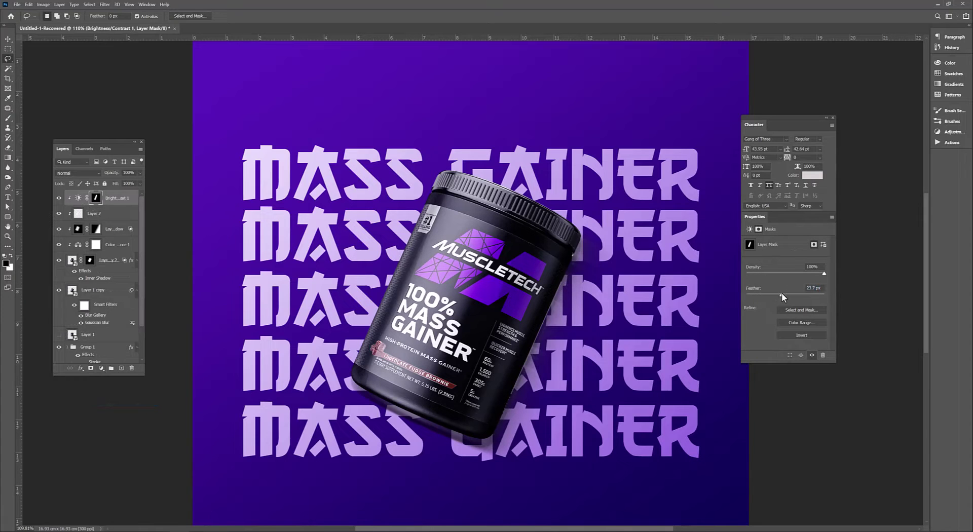
left_click(750, 229)
left_click_drag(797, 264, 793, 264)
left_click(59, 198)
left_click(58, 198)
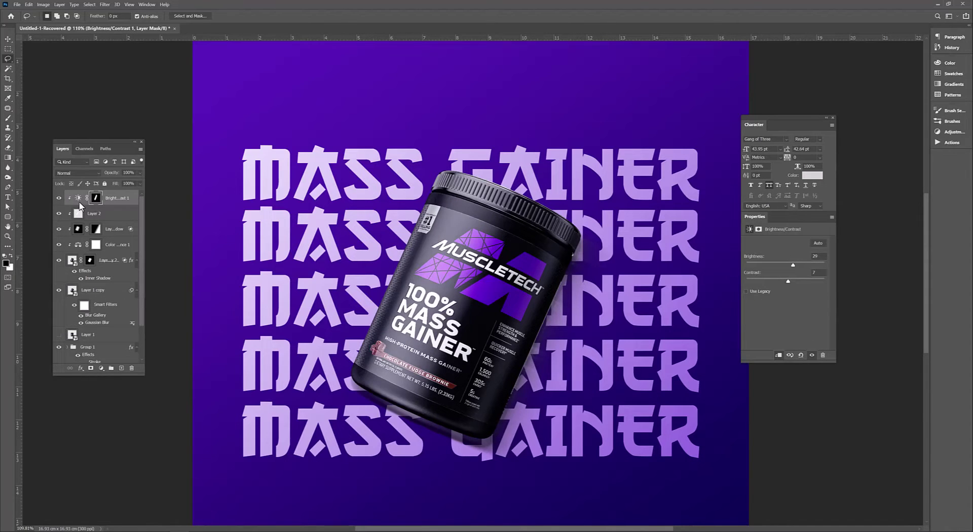
scroll(435, 206, "up", 5)
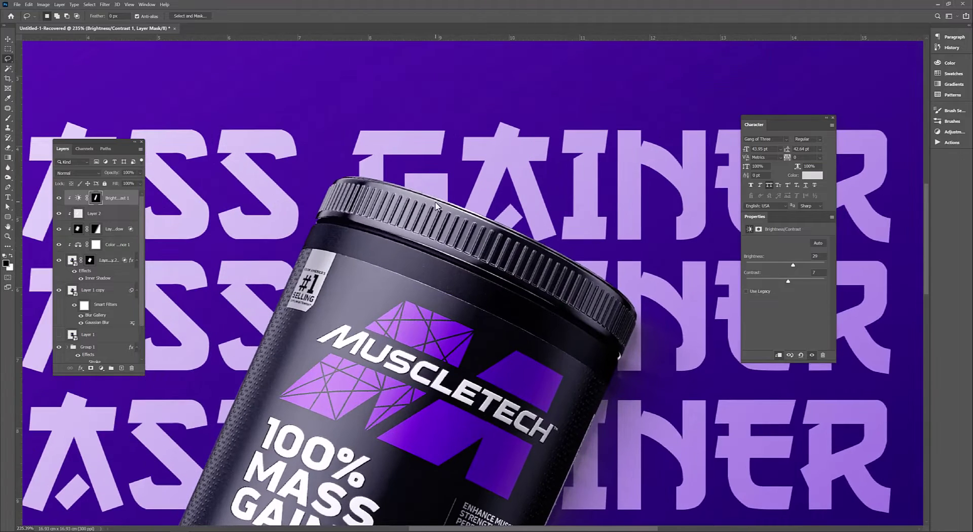
Step: Draw a path along the jar's cap rim and stroke it with a soft round brush
key("p")
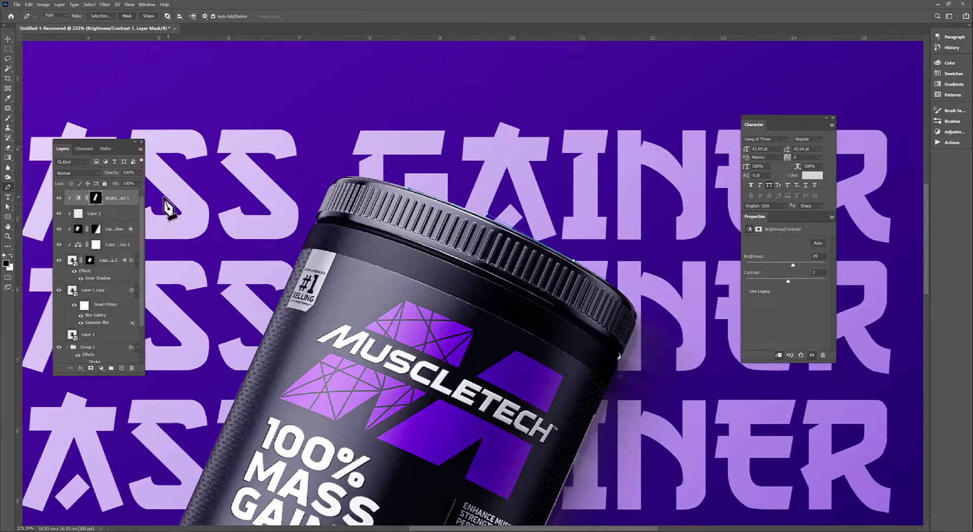
right_click(418, 214)
left_click(446, 254)
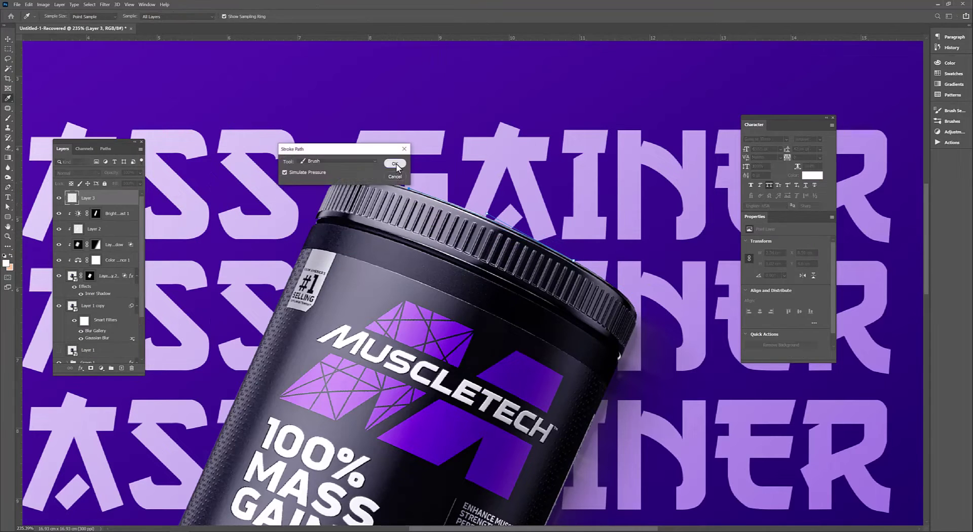
key("Return")
key("b")
left_click(48, 16)
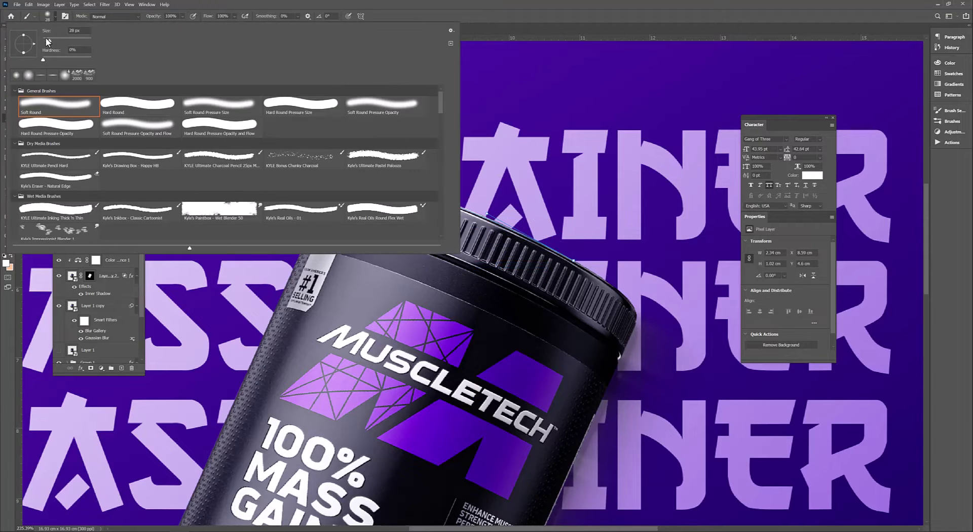
right_click(456, 232)
left_click(484, 272)
left_click(394, 164)
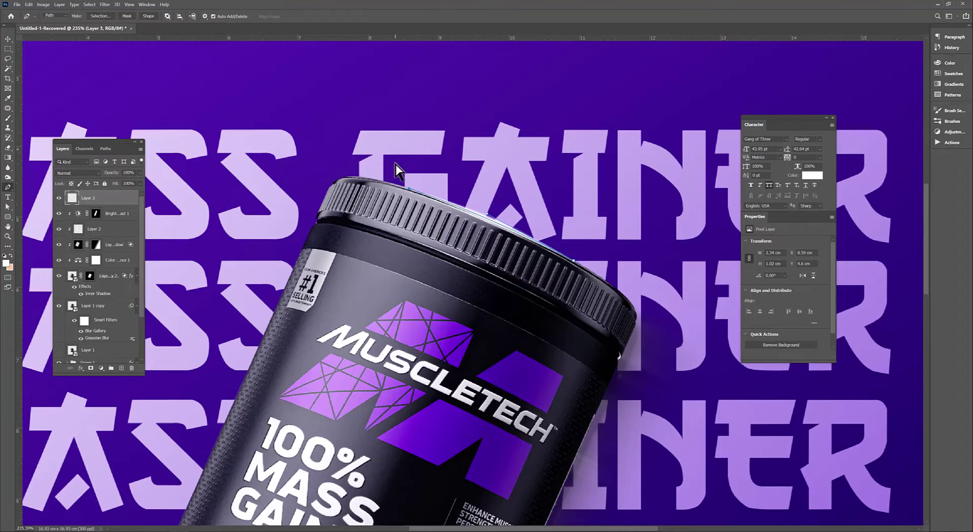
Step: Add an anchor point to the rim path and create a new empty highlight layer
key("ctrl+0")
scroll(491, 229, "up", 5)
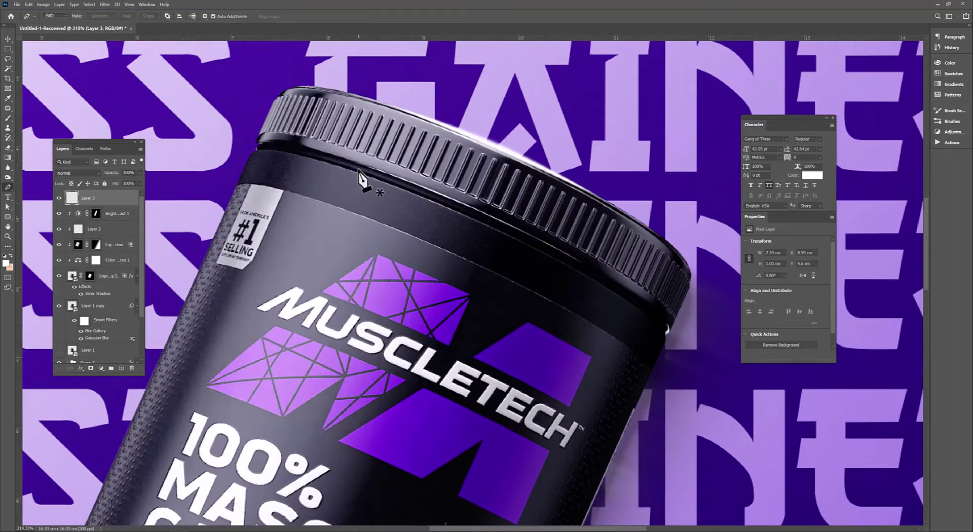
left_click(584, 215)
key("ctrl+shift+alt+n")
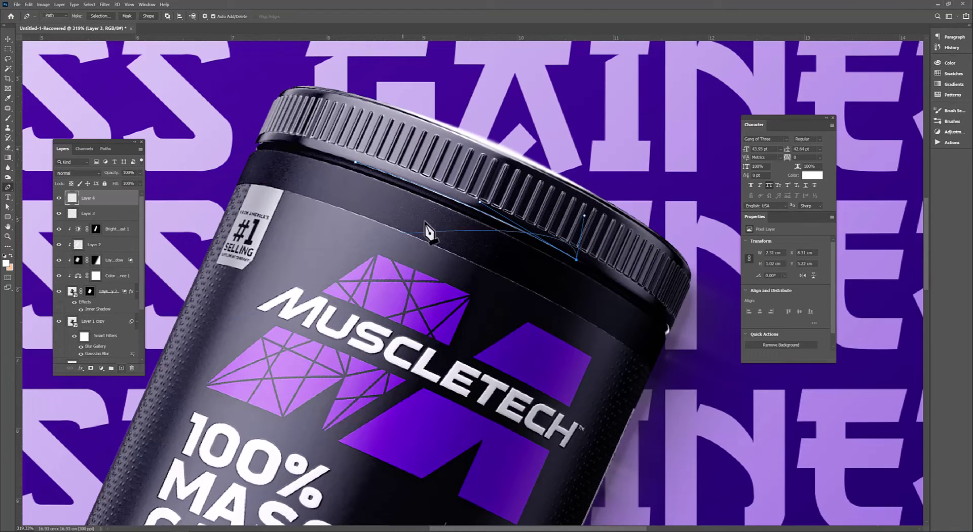
left_click(8, 122)
left_click(47, 16)
key("Escape")
key("p")
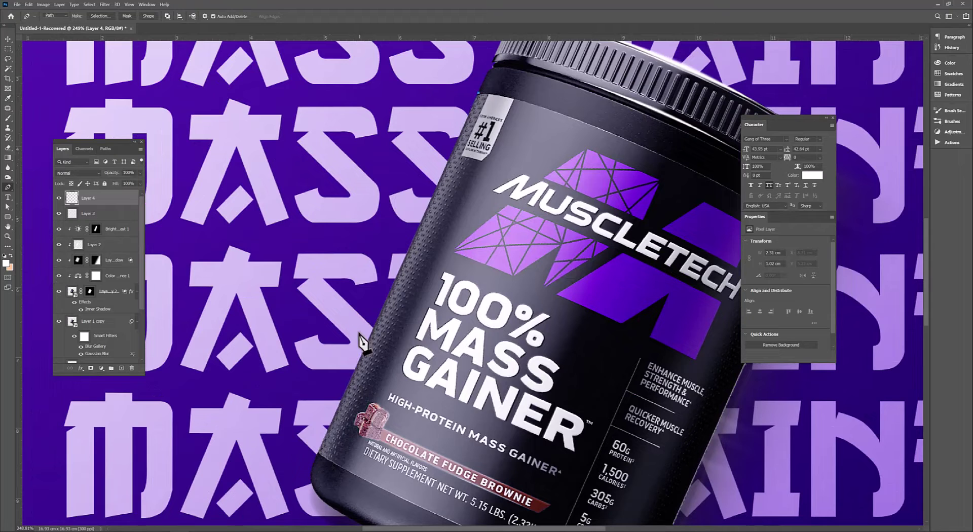
Step: Stroke two more edge paths with the brush onto Layers 4 and 5
right_click(377, 325)
left_click(390, 350)
left_click(405, 162)
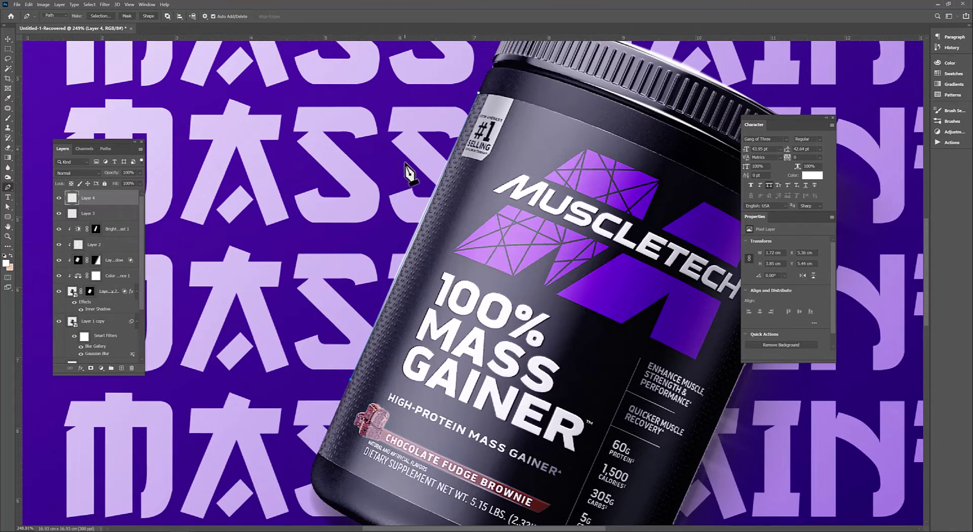
right_click(409, 226)
left_click(436, 284)
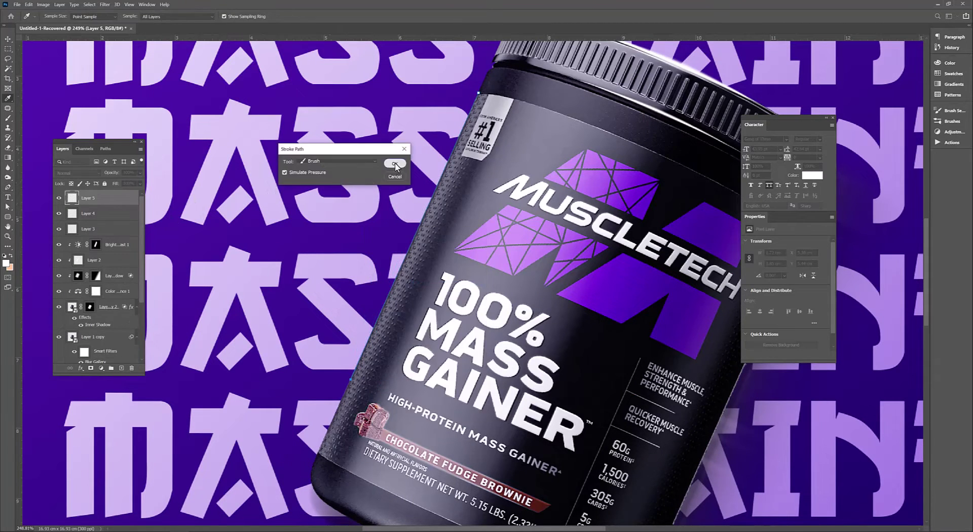
left_click(395, 152)
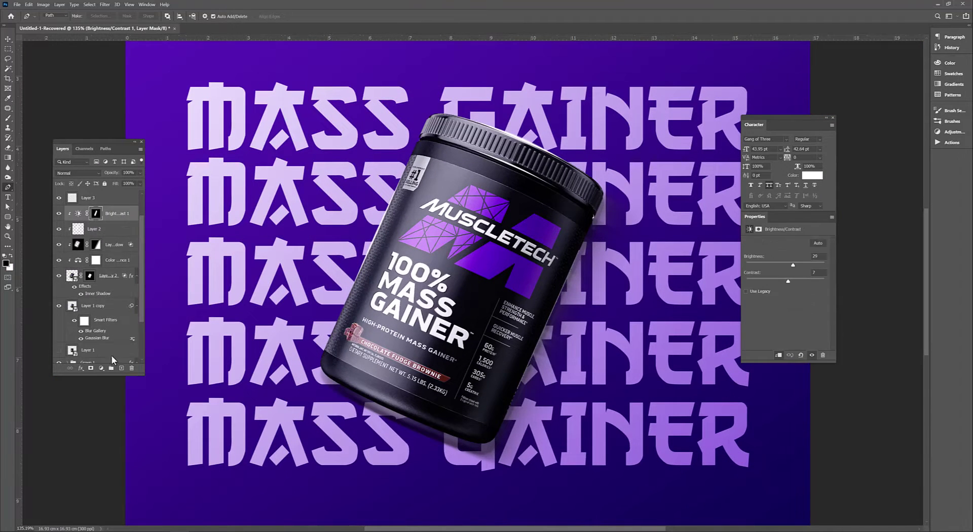
Step: Clip the merged highlight layer to the layer below and blend it in Soft Light
right_click(100, 213)
left_click(130, 337)
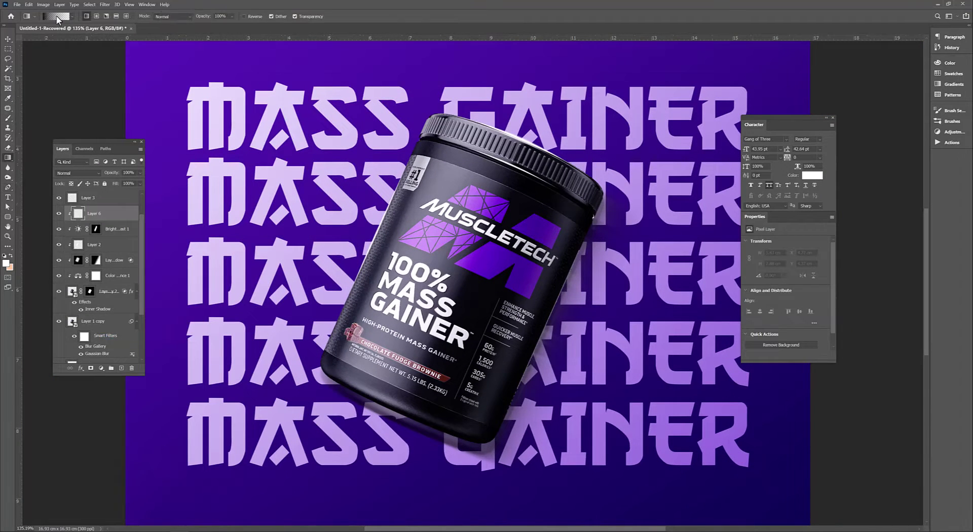
left_click(58, 19)
double_click(287, 157)
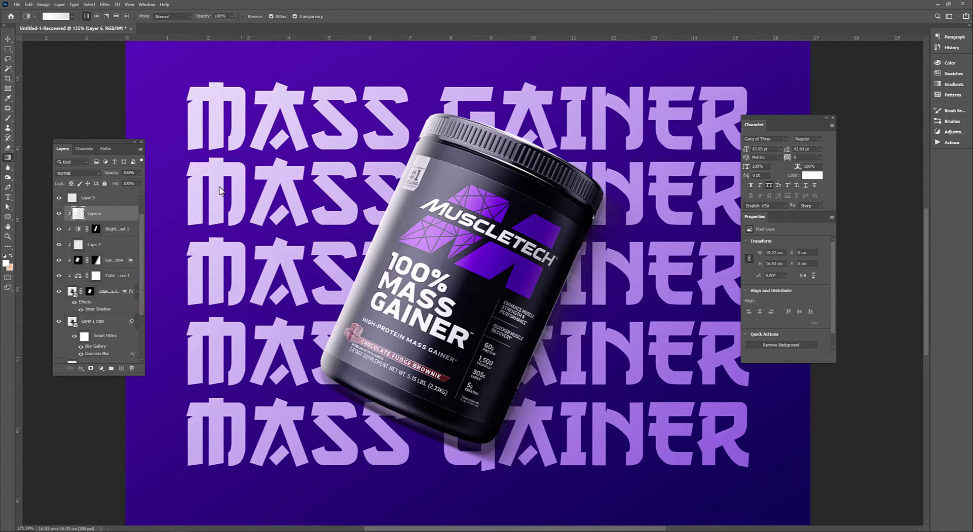
left_click(77, 173)
left_click(67, 287)
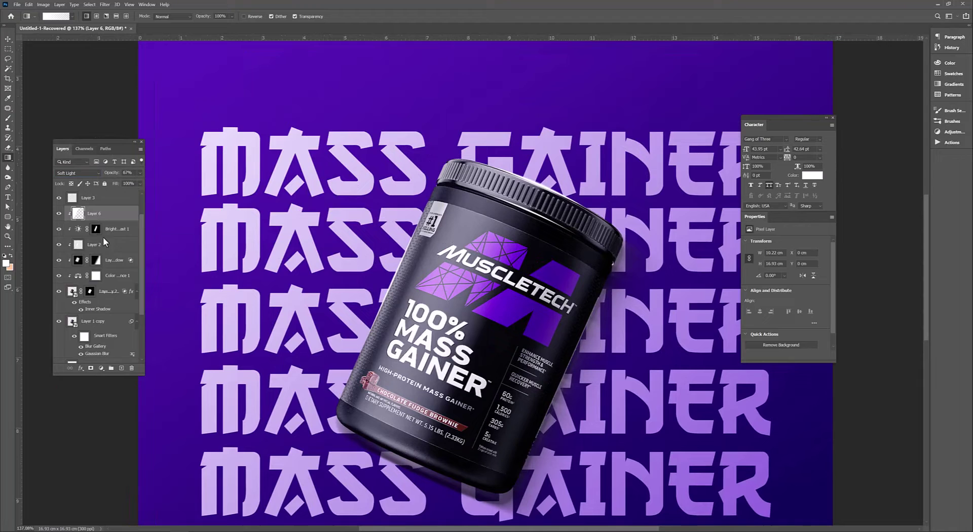
Step: Duplicate the Layer 3 rim stroke, set it to Soft Light, and start a 7.4 Gaussian Blur on the copy
scroll(103, 236, "up", 2)
left_click(103, 229)
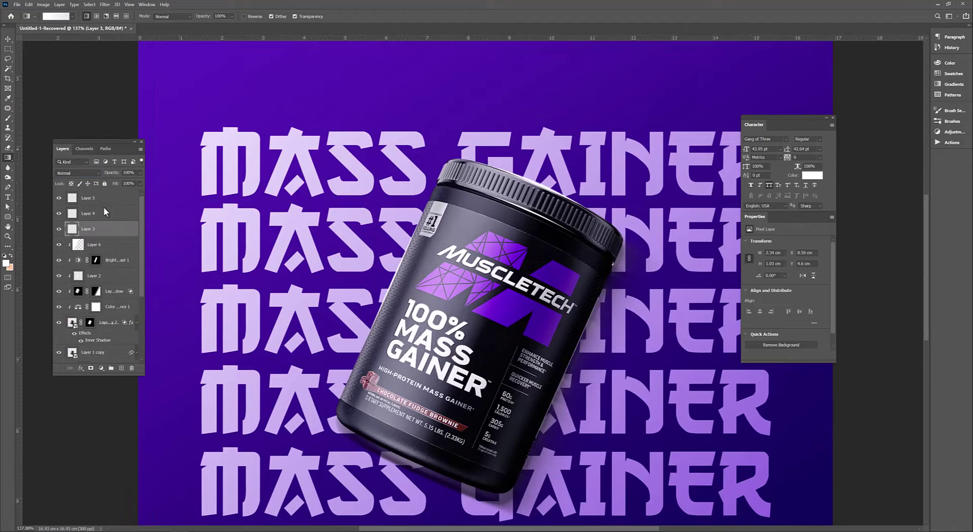
left_click(103, 231)
key("ctrl+j")
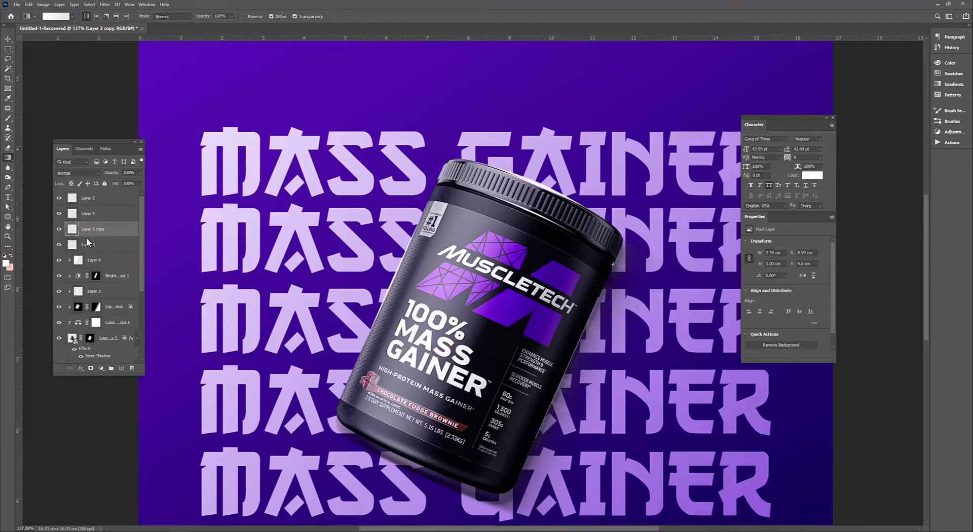
left_click(87, 238)
left_click(76, 173)
left_click(76, 289)
left_click(87, 229)
left_click(104, 4)
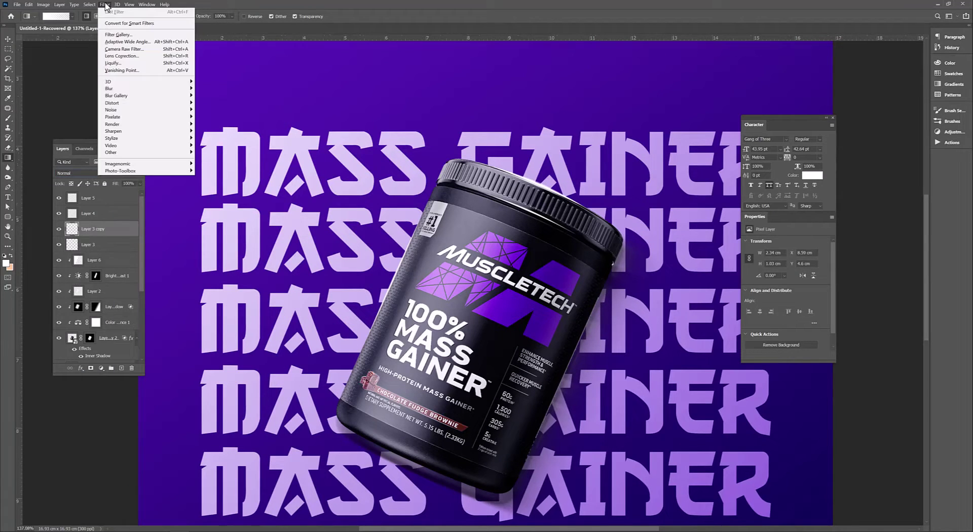
left_click(213, 123)
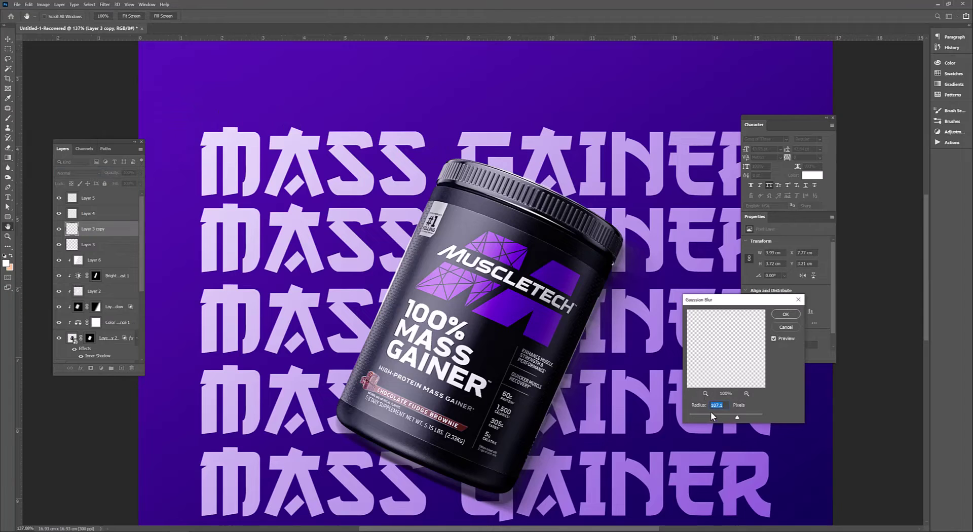
Step: Apply the Gaussian Blur to the Layer 3 copy and set Layer 3 to Screen blending
left_click(786, 314)
left_click(87, 244)
left_click(76, 173)
left_click(76, 221)
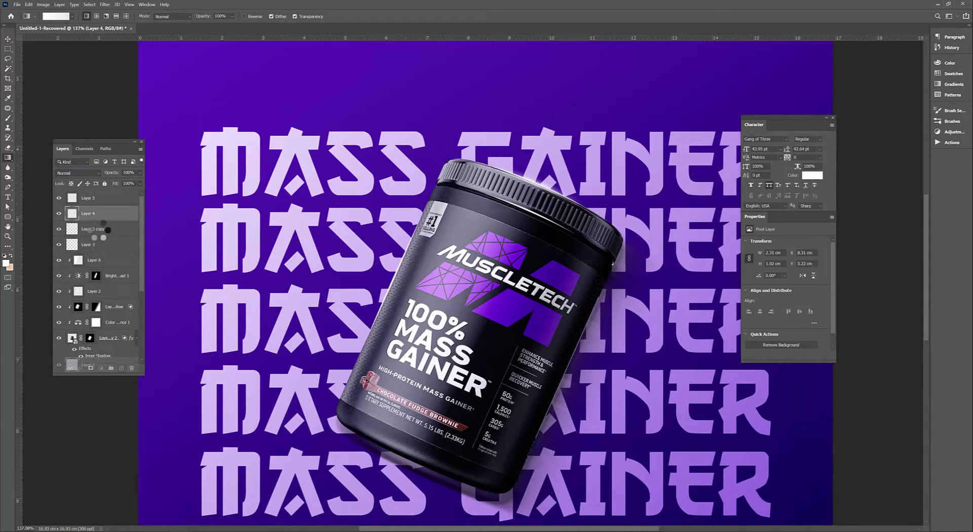
Step: Blur the duplicate text row and set Layer 4 to Screen at 45% opacity
left_click(104, 4)
mouse_move(114, 88)
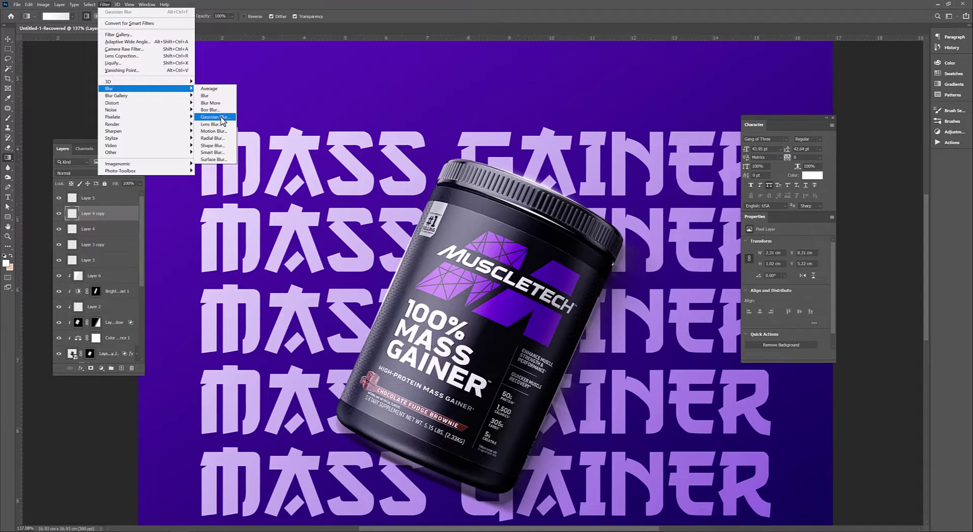
left_click(212, 117)
left_click(785, 314)
left_click(87, 229)
left_click(76, 173)
left_click(76, 220)
left_click_drag(140, 173, 120, 184)
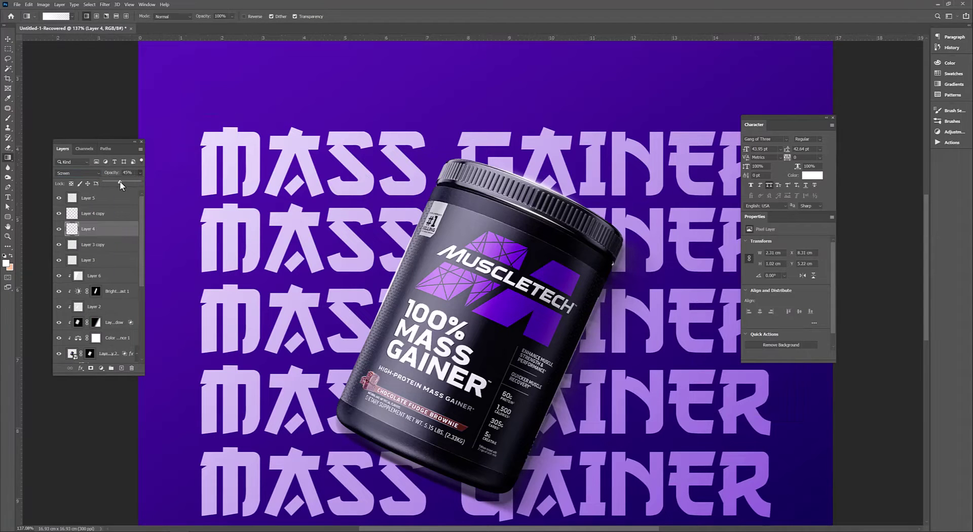
key("ctrl+plus")
Step: Duplicate the Layer 5 text row, blur it, set it to Screen, and add a 2.5 px blur
left_click_drag(128, 363, 128, 364)
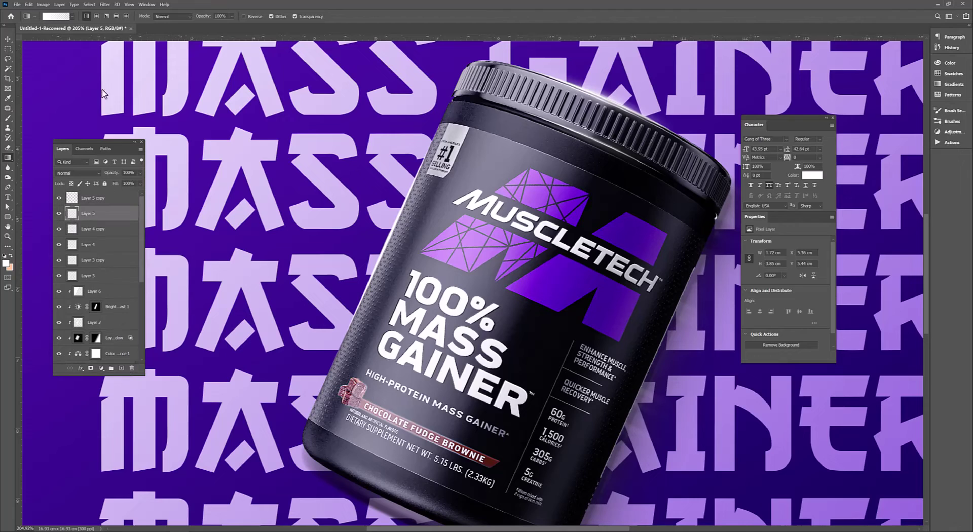
left_click(105, 5)
left_click(213, 118)
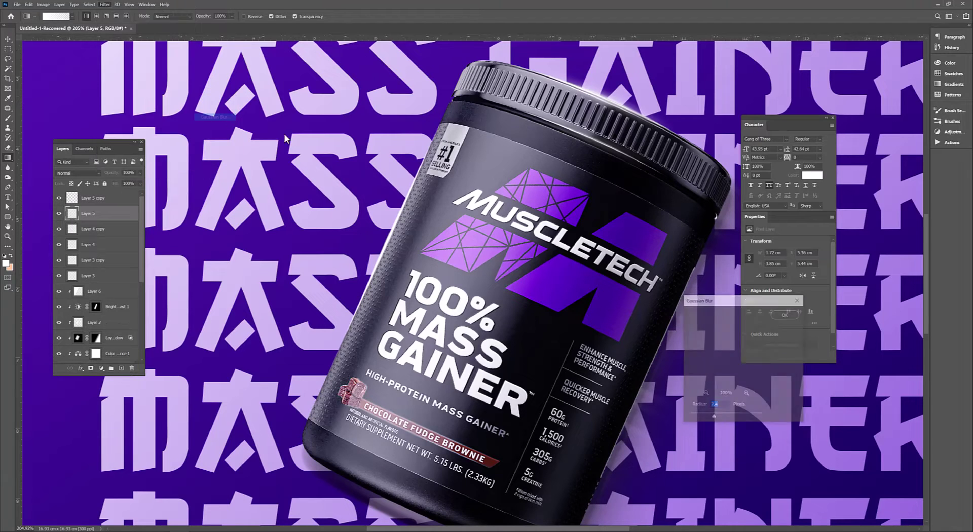
left_click(784, 315)
left_click(101, 198)
left_click(76, 173)
left_click(76, 221)
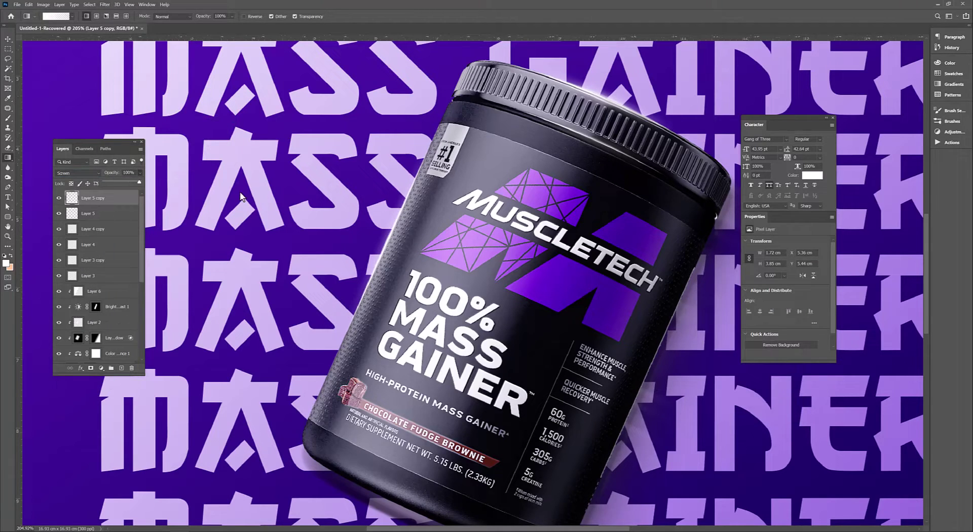
left_click(104, 4)
left_click(213, 117)
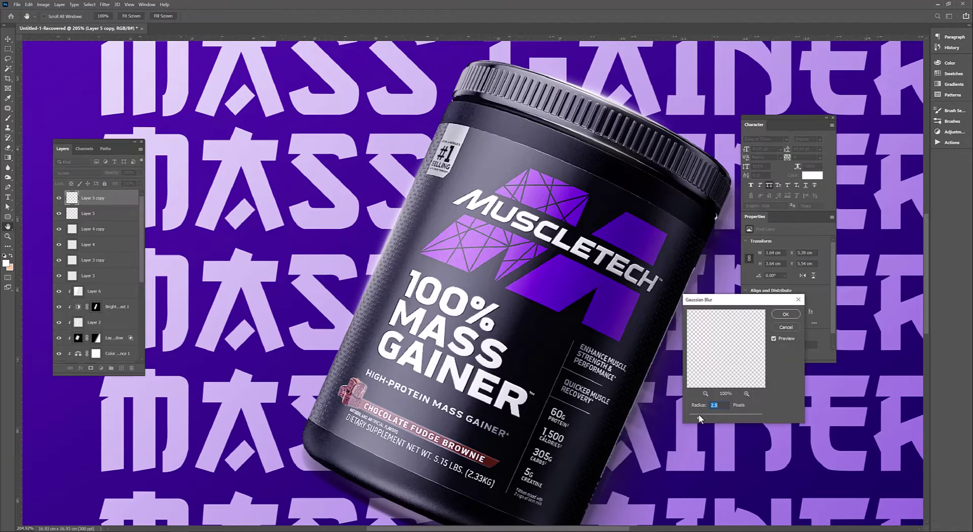
left_click(782, 314)
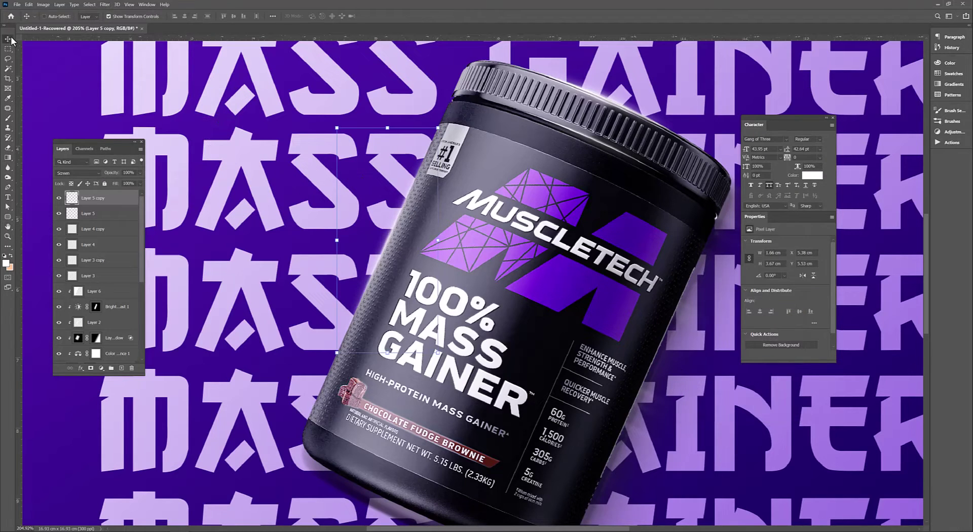
Step: Fit the whole poster in view and go to the browser's image results
left_click(7, 49)
key("ctrl+0")
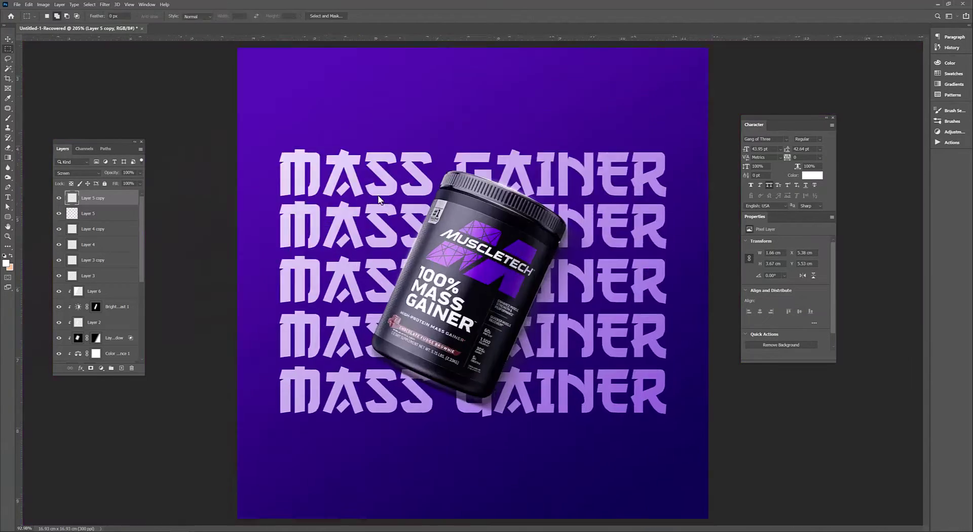
scroll(479, 223, "up", 3)
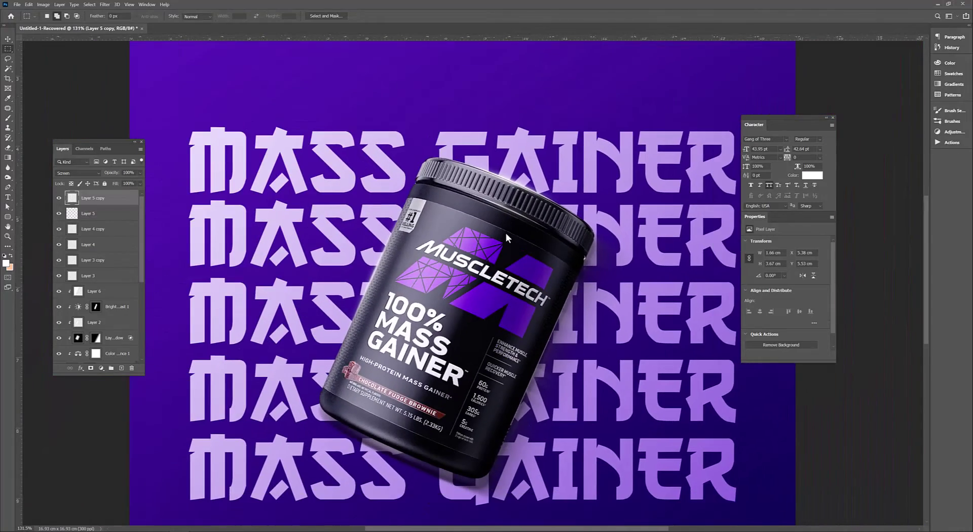
scroll(494, 232, "down", 3)
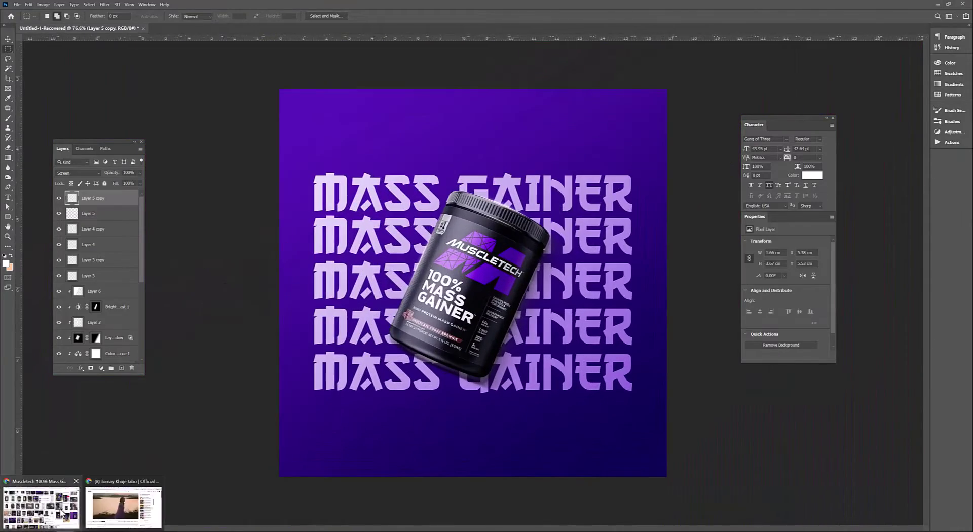
left_click(127, 507)
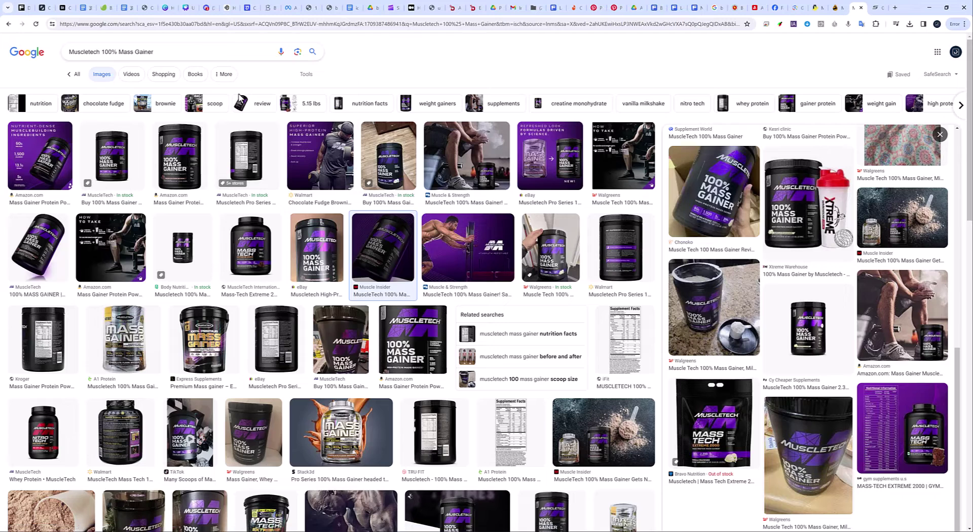
Step: Search Google Images for 'gym png' and preview the dumbbell results
left_click(71, 52)
type("gy")
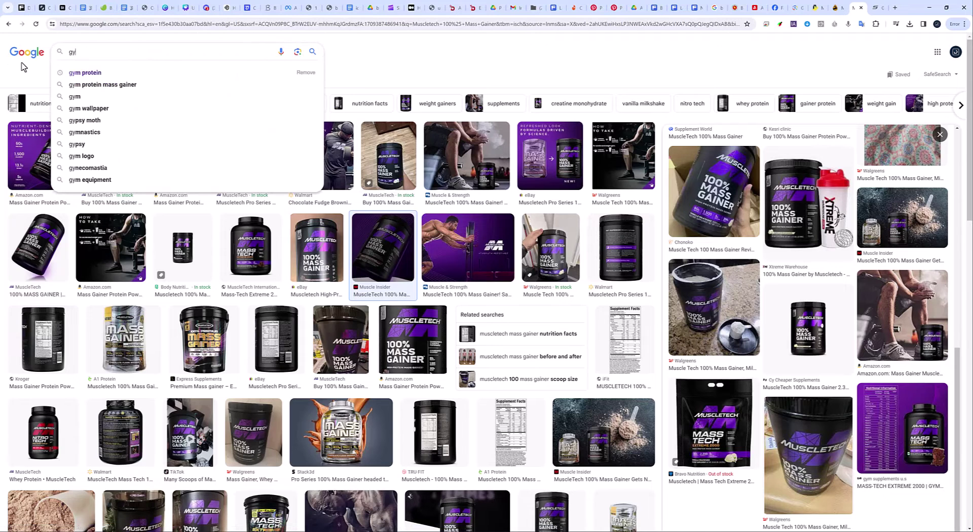
type("m png")
key("Return")
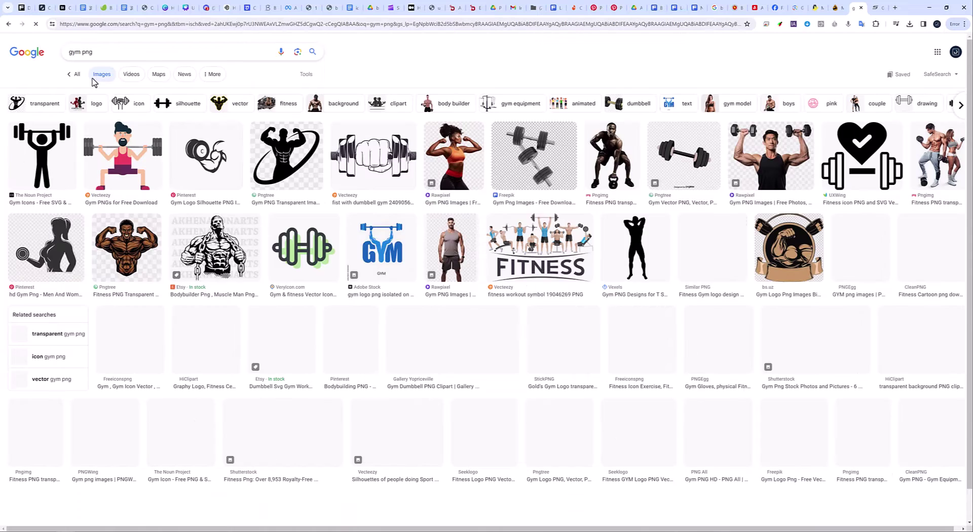
mouse_move(541, 156)
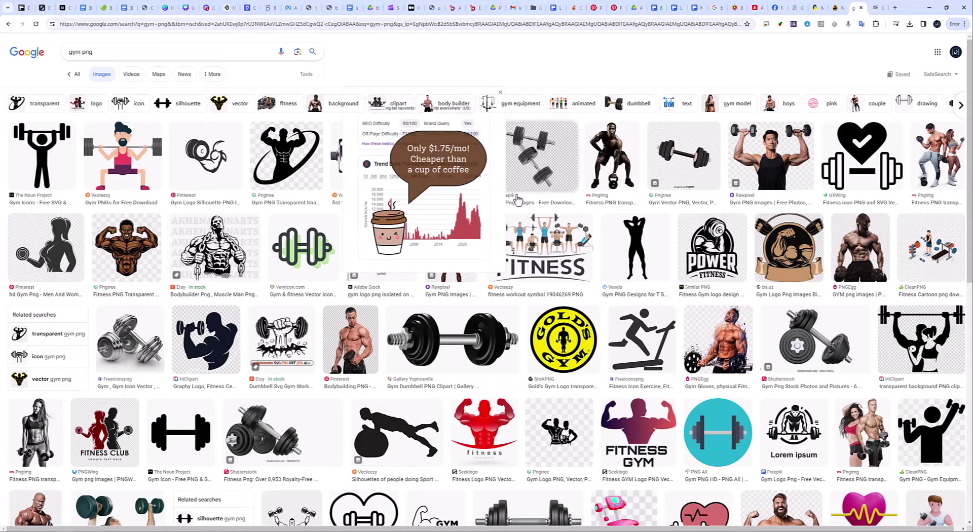
left_click(486, 340)
scroll(589, 283, "down", 2)
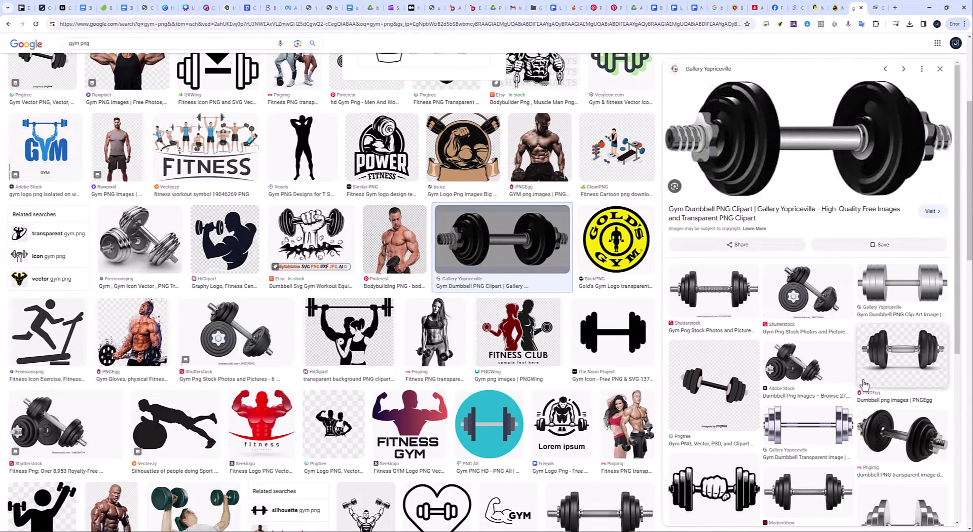
scroll(794, 284, "down", 4)
left_click(793, 265)
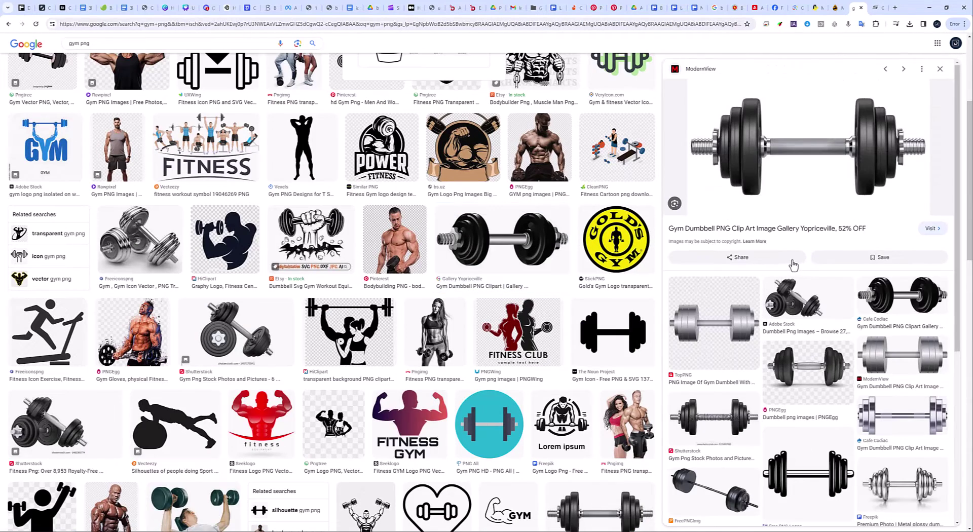
Step: Browse images similar to the dumbbell and preview the PNGEgg hex dumbbell
right_click(771, 156)
scroll(811, 355, "down", 5)
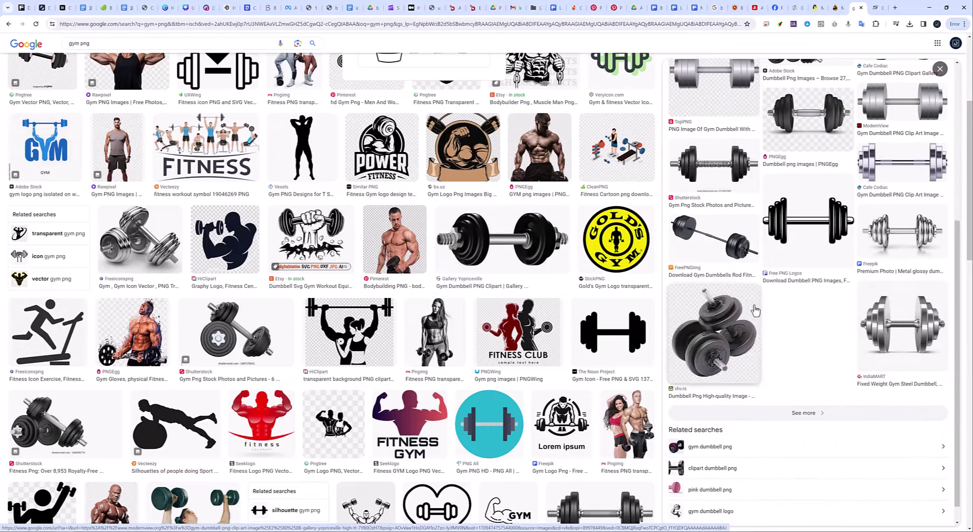
left_click(813, 413)
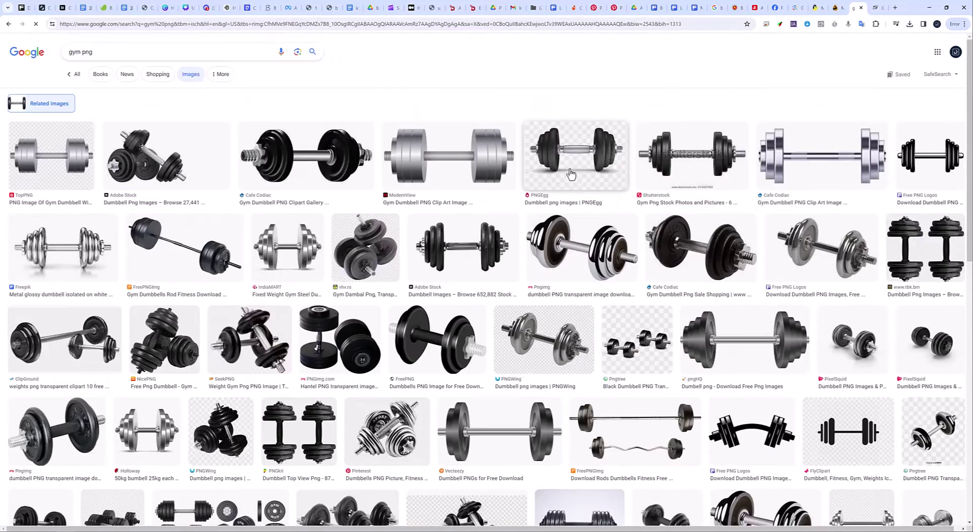
left_click(573, 152)
scroll(355, 325, "down", 3)
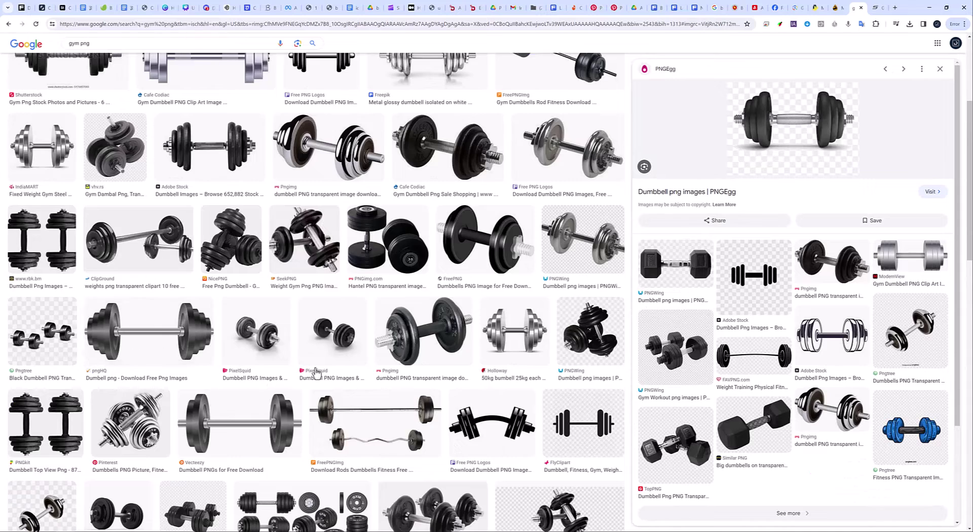
scroll(316, 373, "down", 2)
left_click(576, 479)
Step: Download the hex dumbbell as a free PNG from PNGEgg, passing the verification puzzle
right_click(741, 185)
left_click(739, 149)
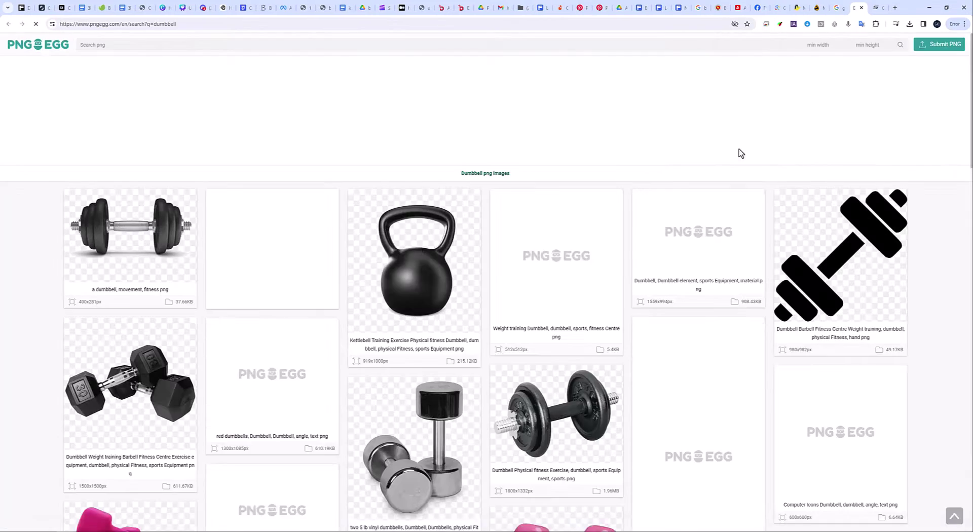
left_click(698, 230)
scroll(558, 254, "down", 5)
left_click(471, 299)
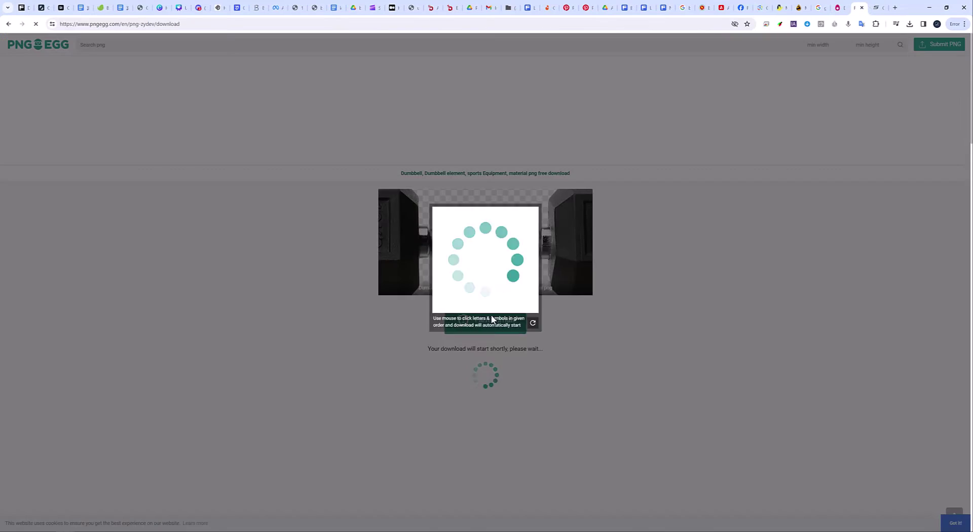
left_click(522, 260)
left_click(459, 255)
left_click(446, 238)
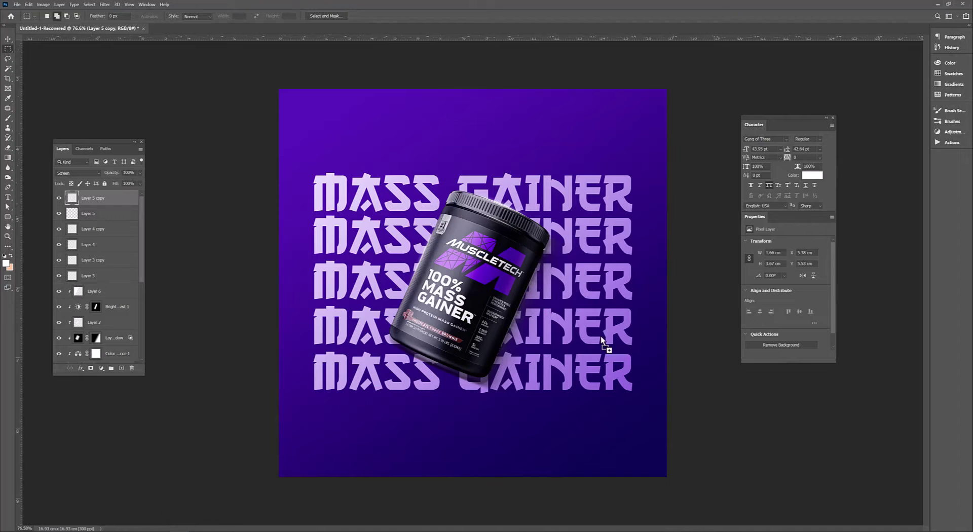
Step: Place a small hex dumbbell at the lower right beside the tub
mouse_move(470, 157)
left_mouse_down()
mouse_move(617, 321)
mouse_move(598, 326)
left_mouse_up()
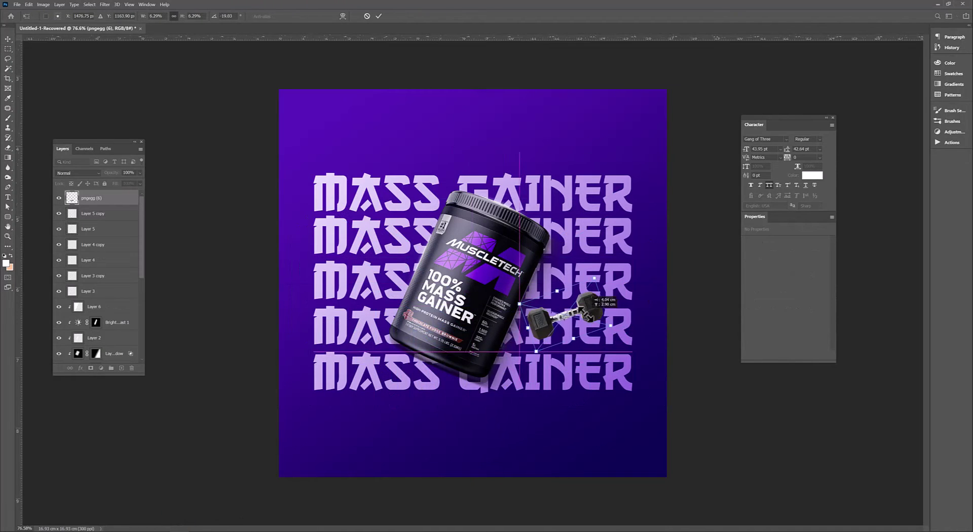
key("Return")
scroll(582, 332, "up", 2)
scroll(576, 339, "up", 2)
scroll(576, 339, "up", 2)
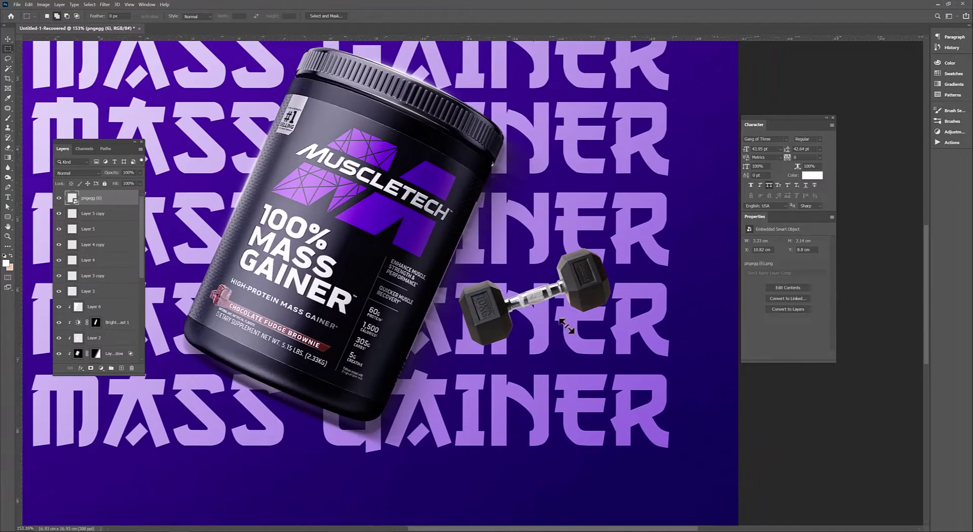
Step: Duplicate the dumbbell and move the copy near the tub's lid, rotated more level
key("ctrl+j")
key("ctrl+t")
left_click_drag(558, 304, 305, 152)
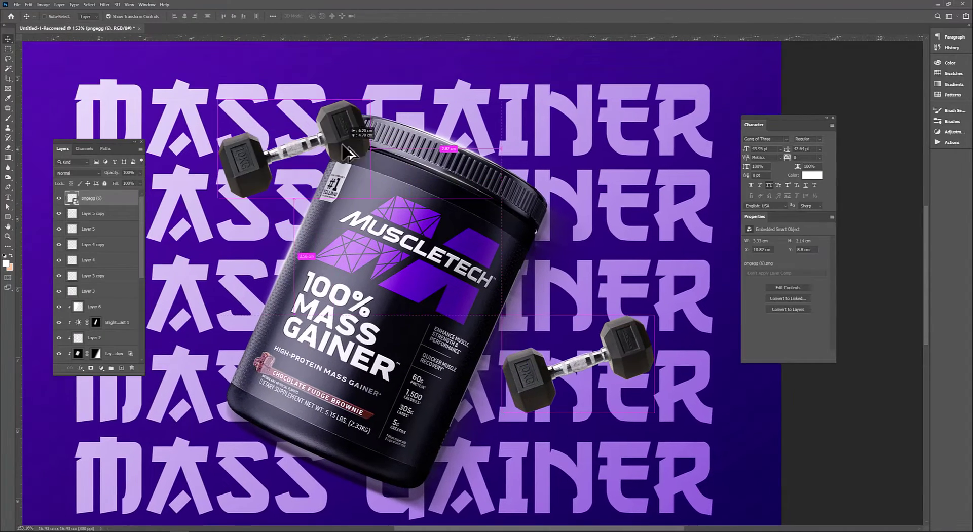
mouse_move(420, 97)
left_mouse_down()
mouse_move(419, 109)
mouse_move(402, 106)
left_mouse_up()
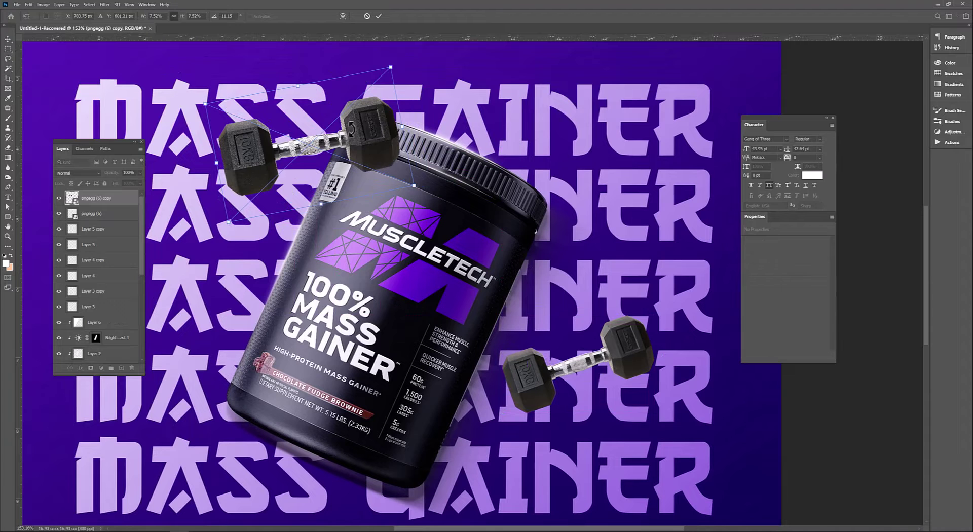
left_click_drag(350, 127, 367, 132)
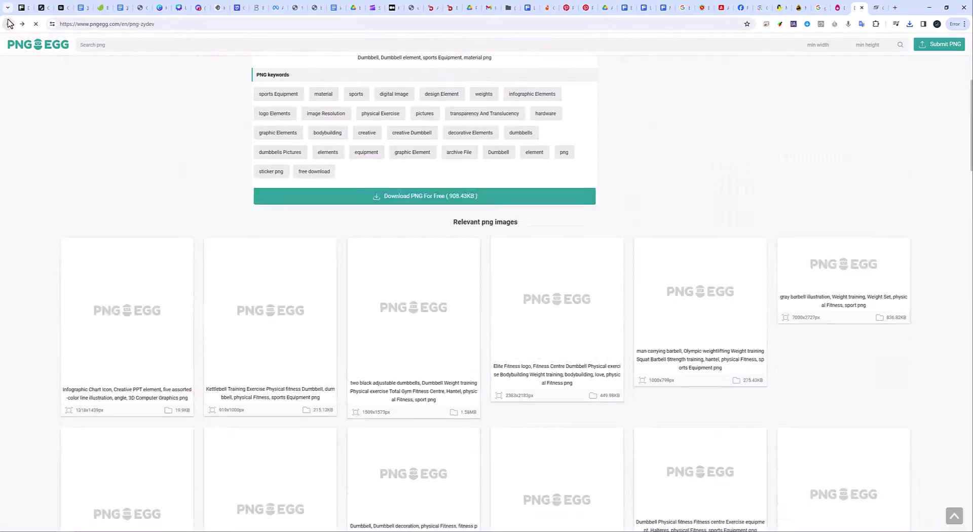
scroll(259, 164, "down", 4)
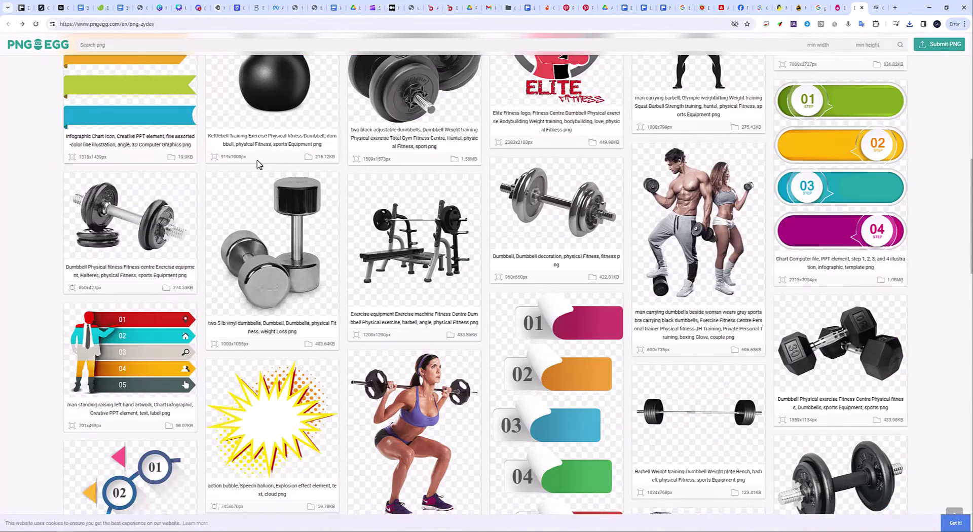
scroll(259, 164, "down", 5)
scroll(583, 208, "down", 6)
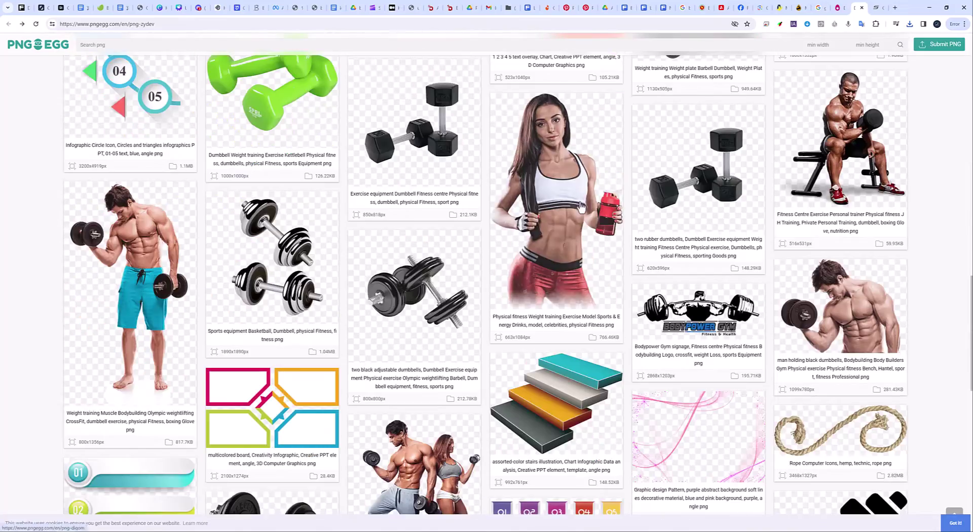
scroll(583, 208, "down", 5)
scroll(583, 208, "down", 5)
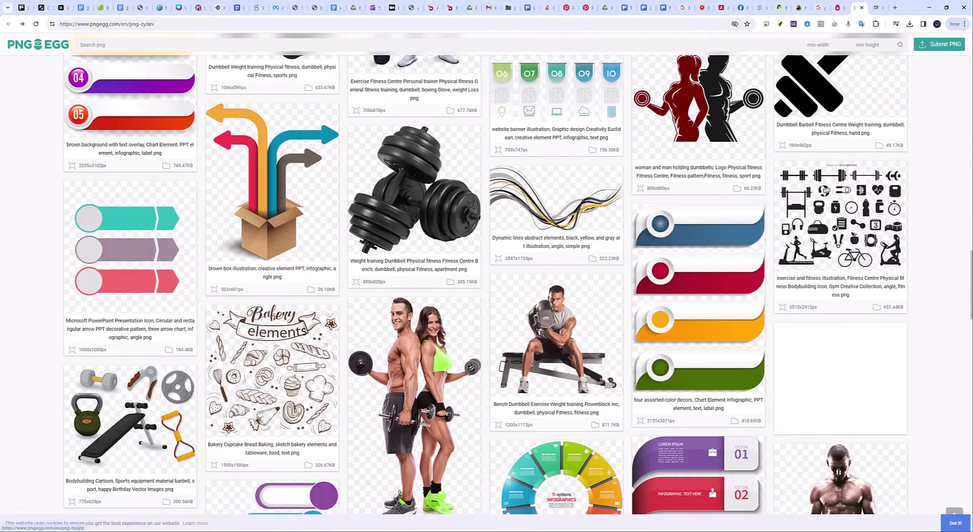
scroll(583, 208, "down", 5)
scroll(582, 208, "down", 5)
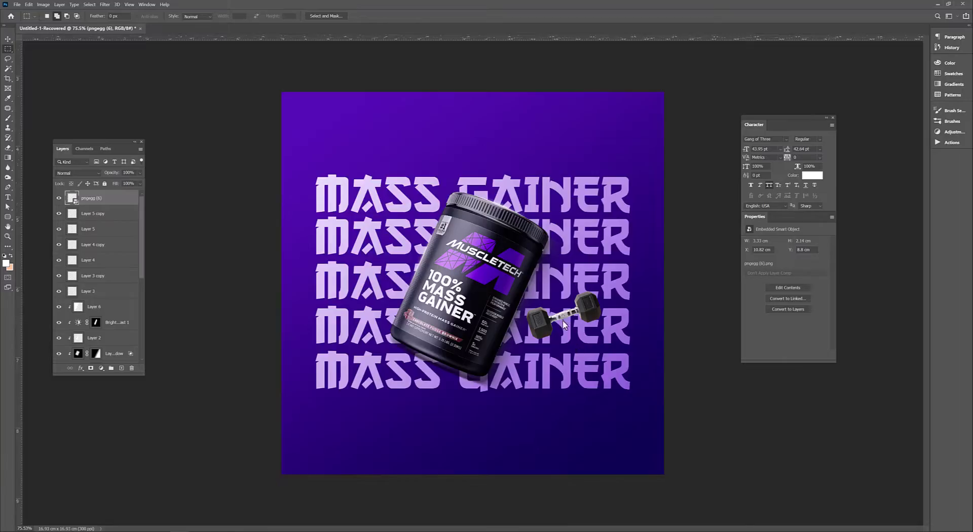
scroll(564, 325, "up", 5)
Step: Tilt both dumbbell layers to a steeper diagonal and nudge them beside the tub
left_click(91, 213, "shift")
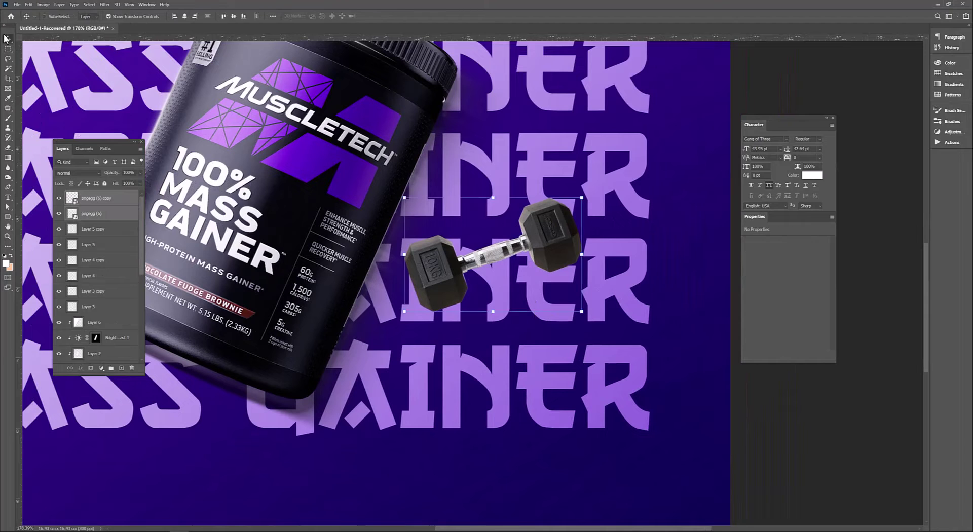
key("ctrl+t")
left_click_drag(593, 203, 561, 204)
key("Return")
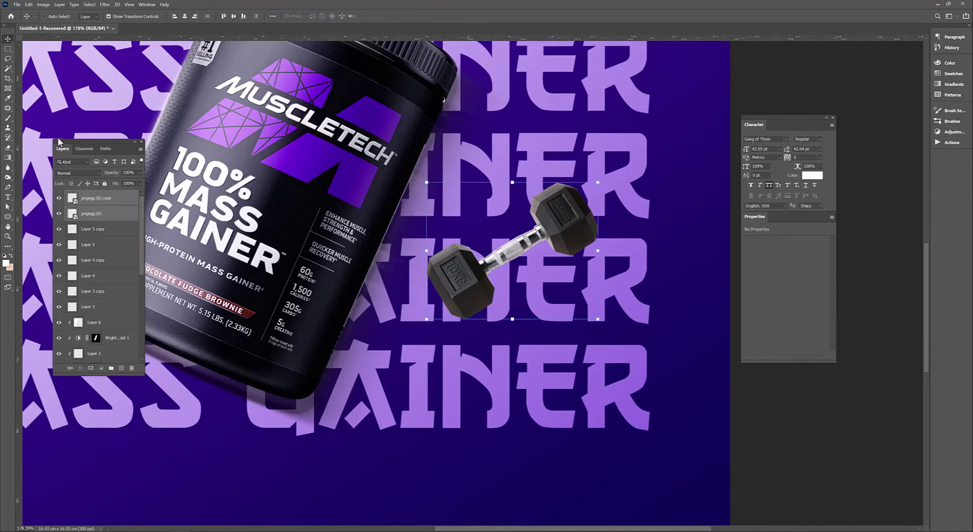
left_click_drag(566, 249, 566, 260)
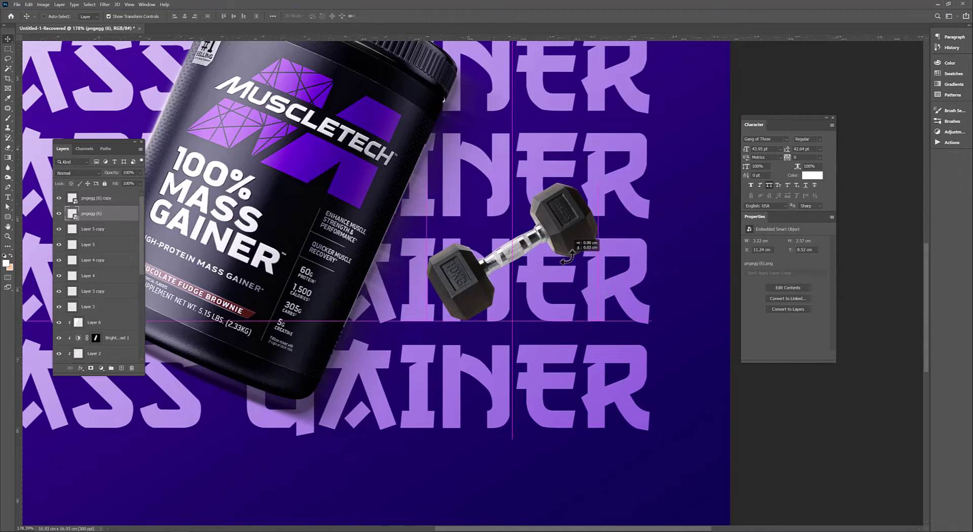
Step: Soften the dumbbell with Gaussian Blur and add a Path Blur trail toward the lower text
left_click(105, 4)
left_click(225, 117)
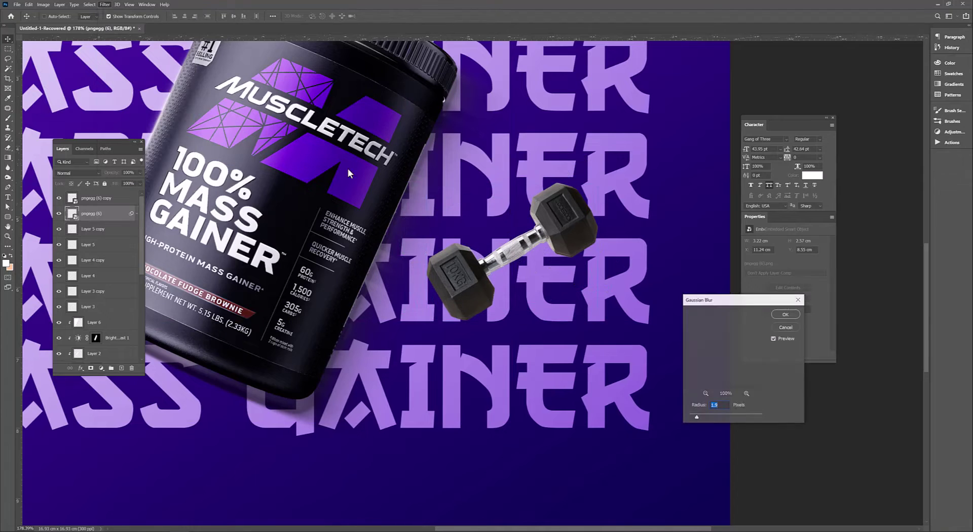
left_click(783, 319)
left_click(107, 4)
left_click(208, 118)
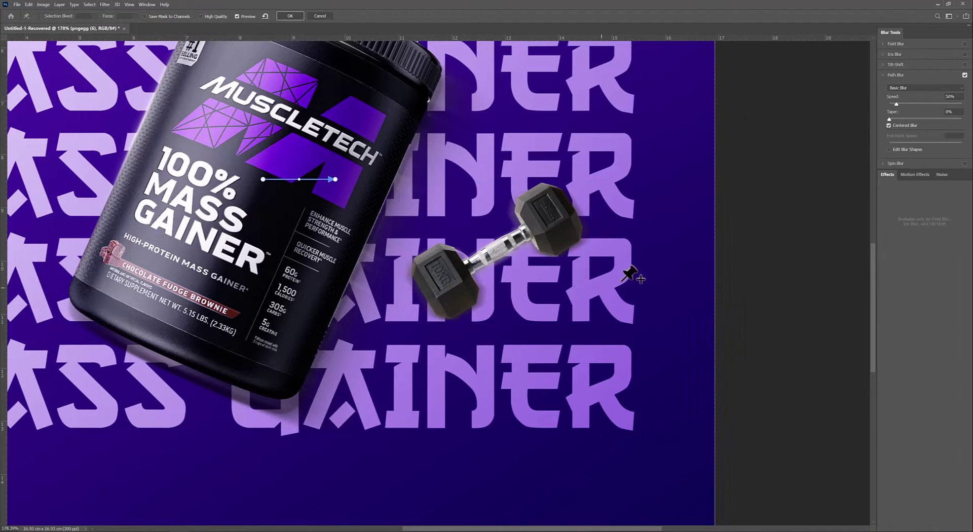
left_click_drag(335, 179, 524, 363)
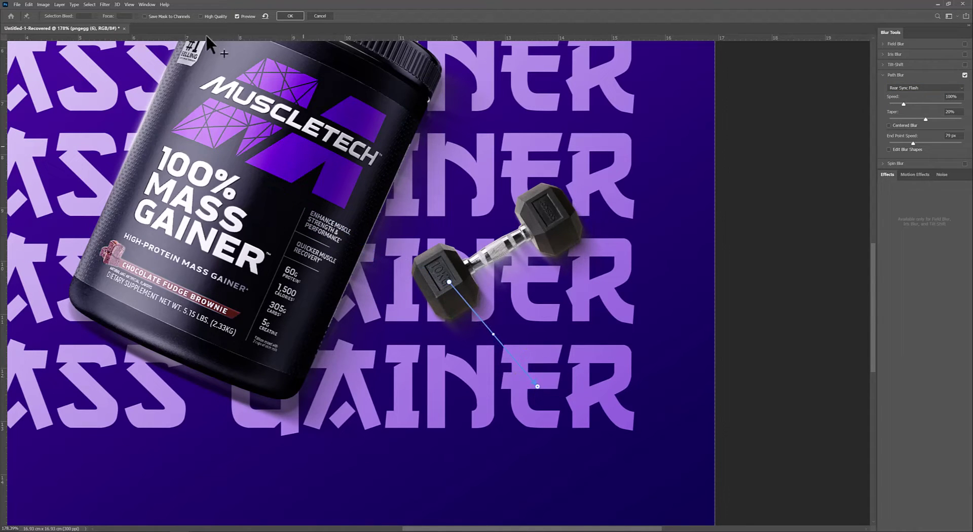
left_click(290, 15)
scroll(617, 298, "up", 5)
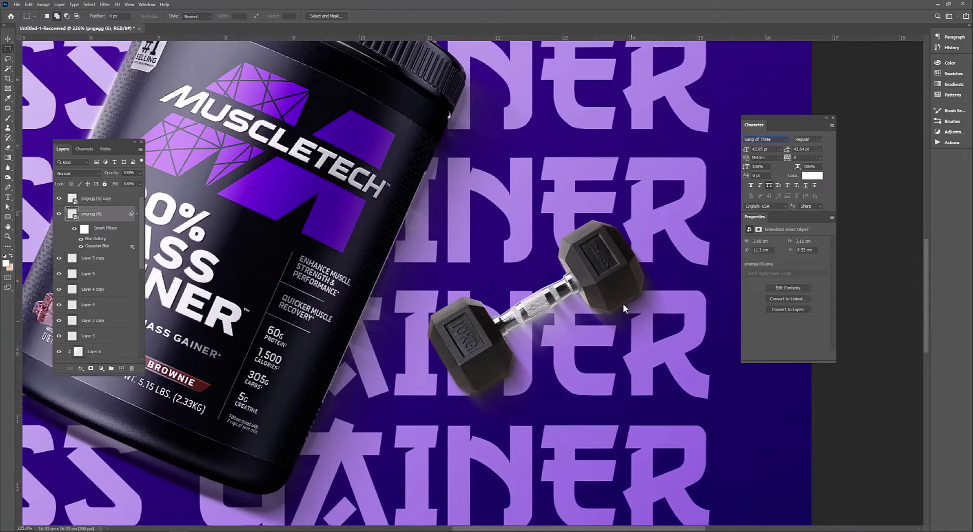
Step: Darken the dumbbell with a Brightness/Contrast adjustment, brightness lowered to −86
left_click(101, 369)
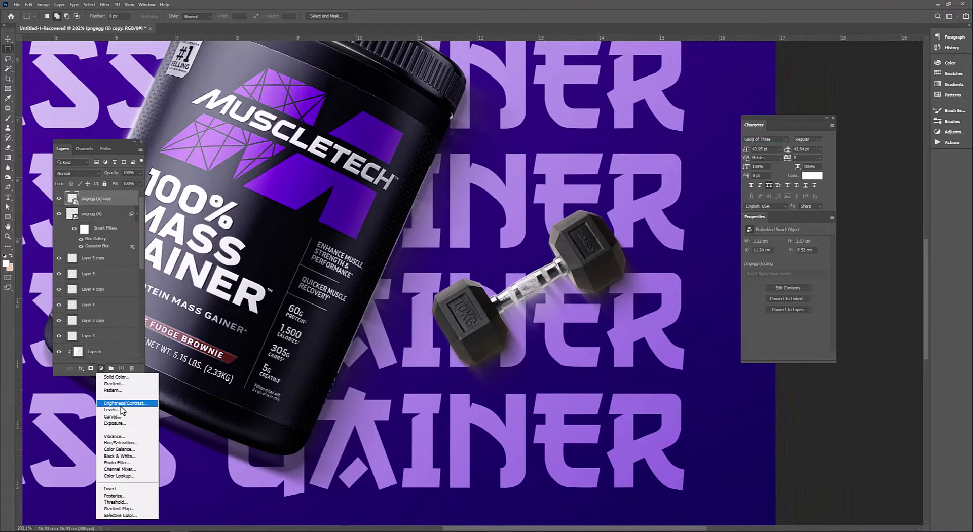
left_click(121, 403)
mouse_move(775, 281)
left_mouse_down()
mouse_move(807, 283)
mouse_move(785, 281)
left_mouse_up()
left_click_drag(785, 265, 755, 268)
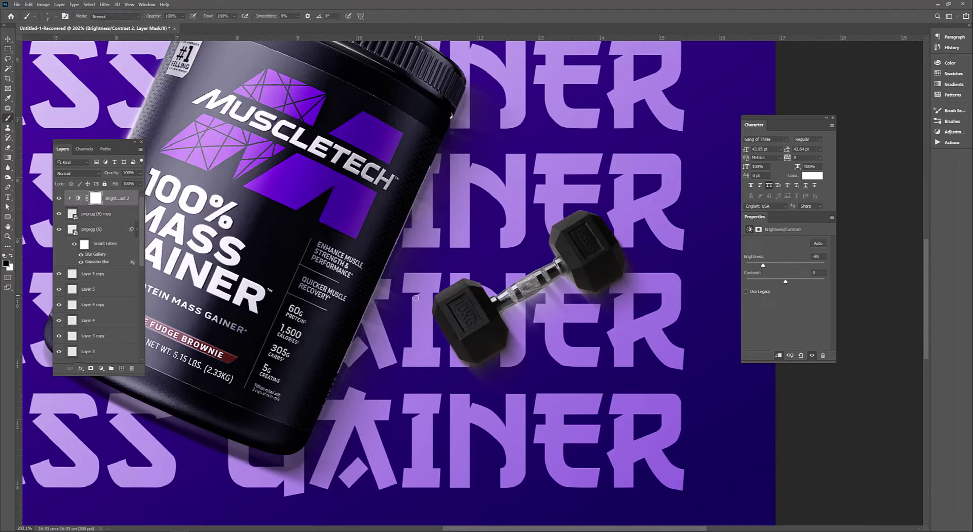
key("bracketleft")
key("bracketleft")
key("bracketleft")
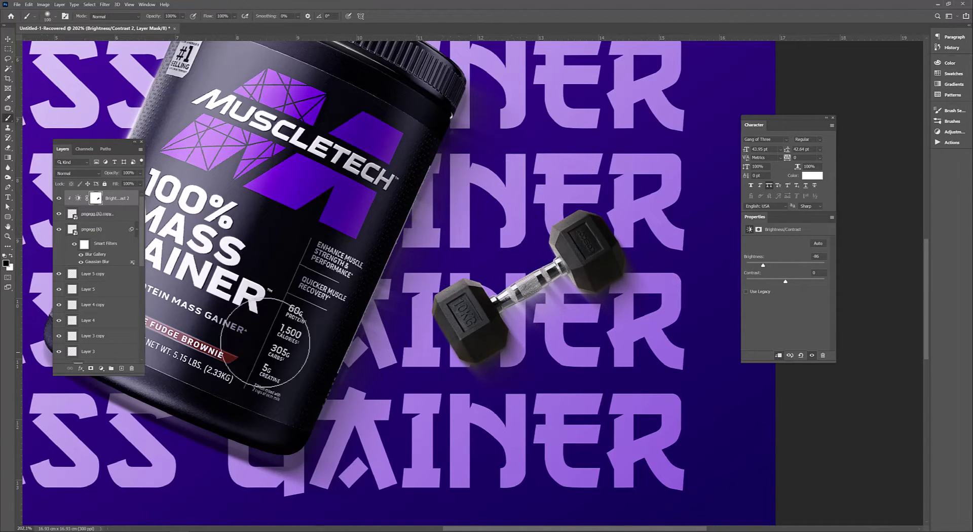
Step: Add a Color Balance adjustment pushing the dumbbell's midtones +28 toward blue
left_click(96, 214)
left_click(101, 368)
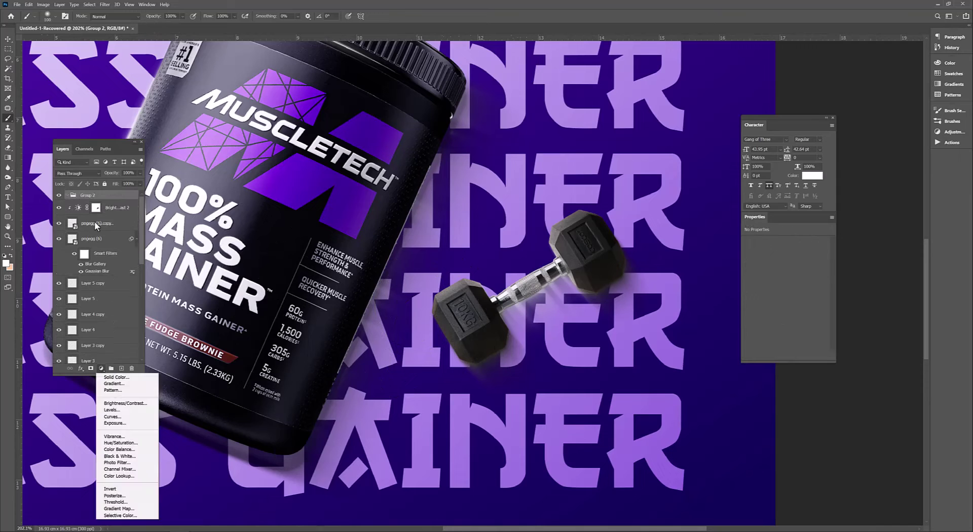
left_click(114, 449)
left_click_drag(776, 284, 784, 285)
scroll(538, 276, "down", 5)
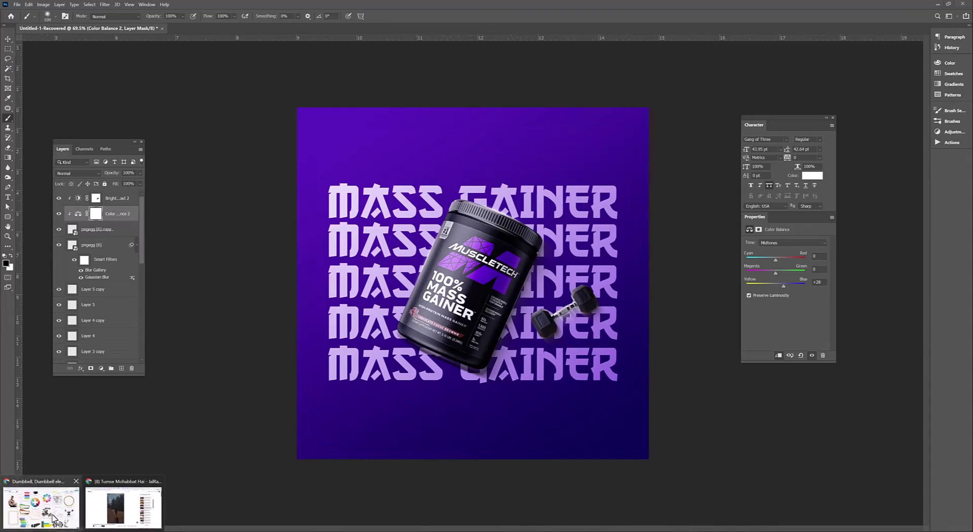
left_click(129, 499)
Step: Dismiss Freepik's sign-in popup, search 'gym', and scroll the results through to page 2
left_click(877, 8)
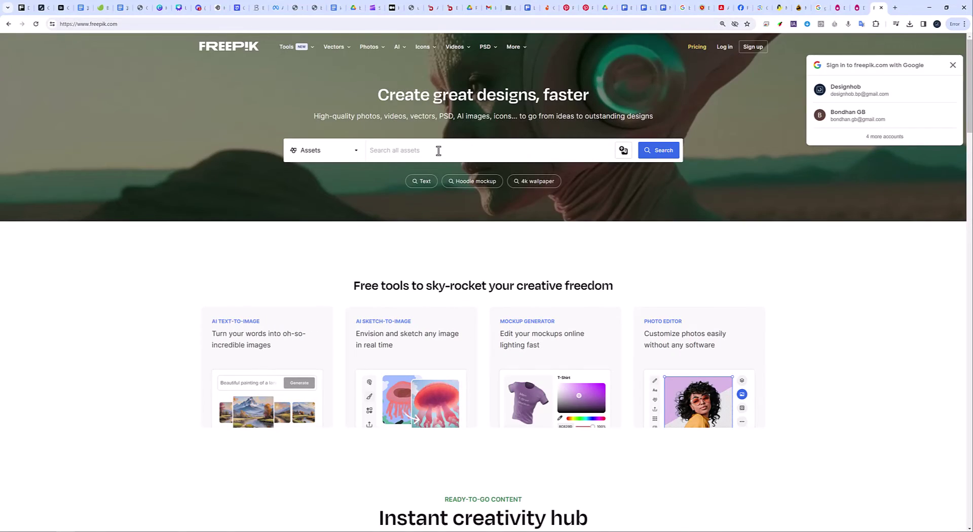
left_click(438, 151)
key("Return")
scroll(406, 223, "down", 5)
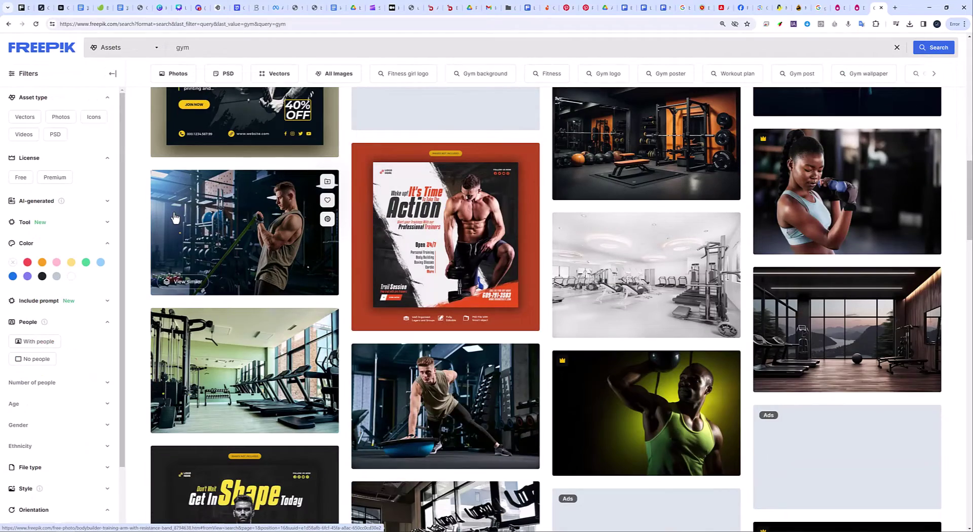
scroll(206, 222, "down", 5)
scroll(368, 219, "down", 7)
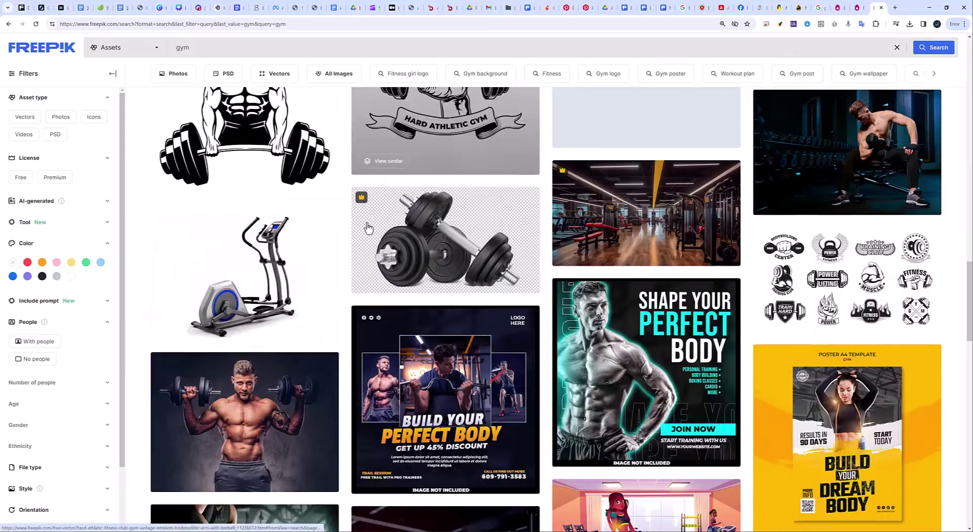
scroll(630, 296, "down", 10)
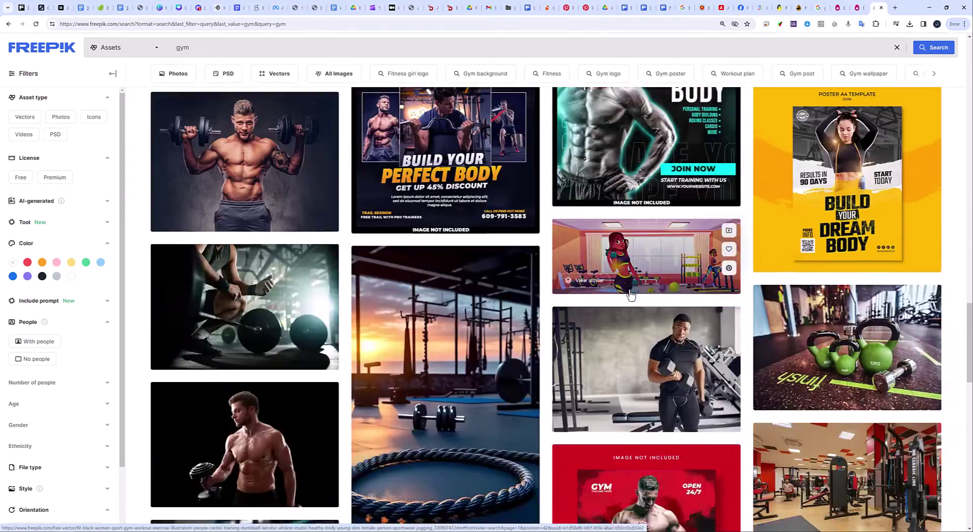
scroll(617, 295, "down", 10)
left_click(517, 453)
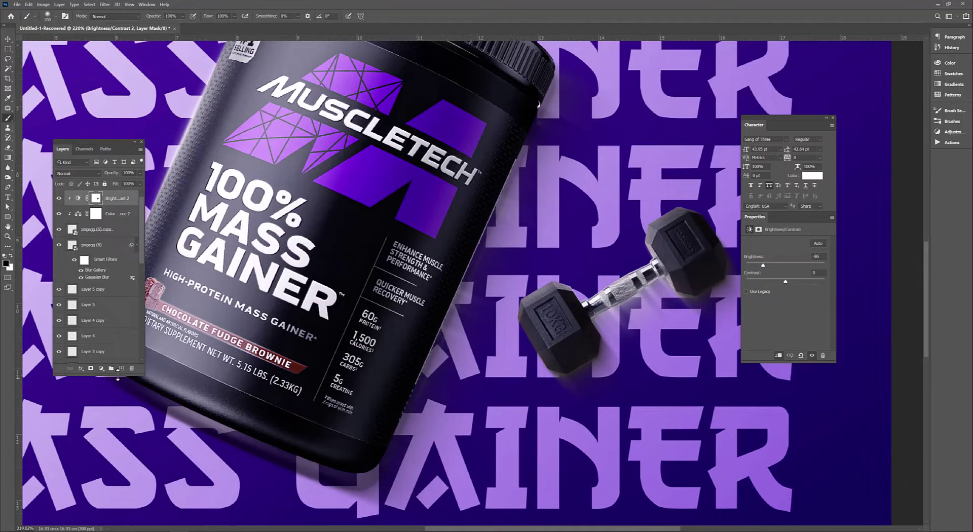
Step: Add a clipped Soft Light layer with a brushed dumbbell highlight, then group the dumbbell layers into Group 2
left_click(121, 369)
right_click(101, 198)
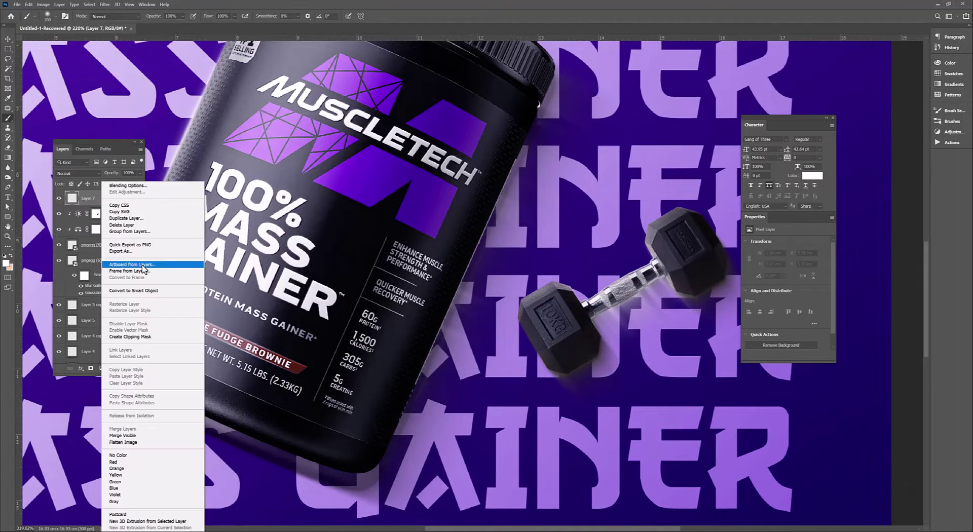
key("bracketleft")
key("bracketleft")
left_click(558, 322)
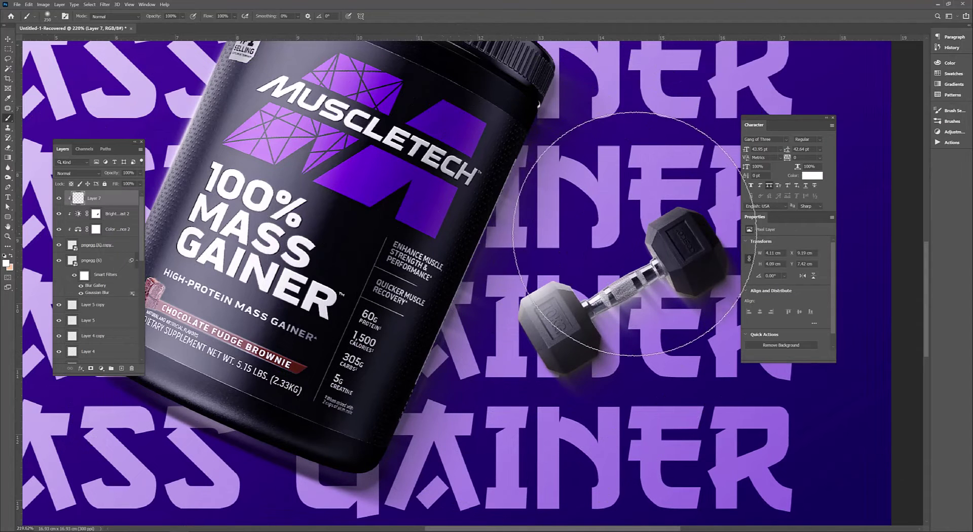
left_click(76, 173)
left_click(76, 297)
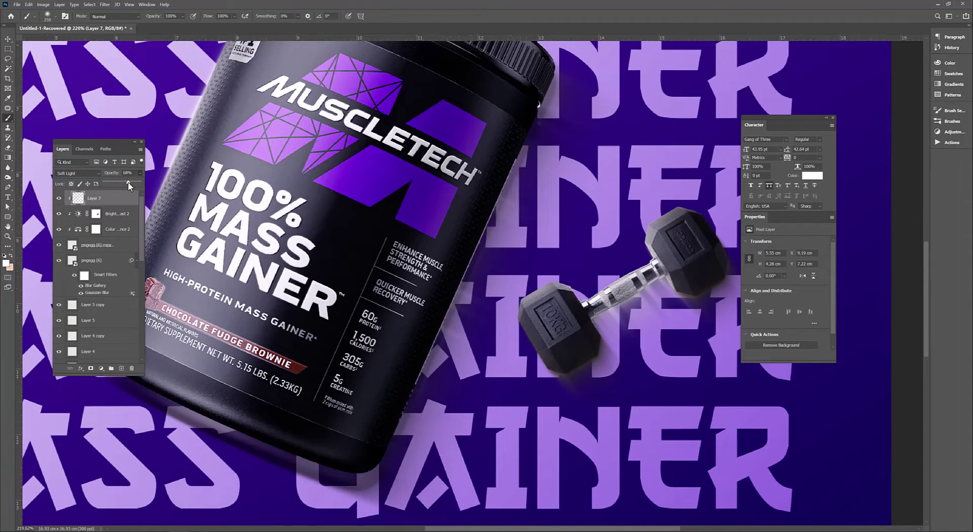
key("ctrl+0")
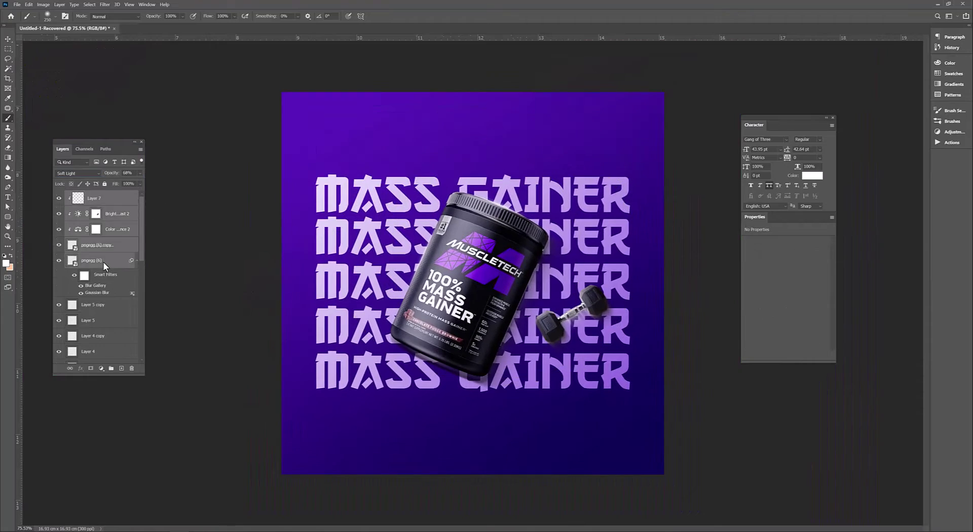
key("ctrl+g")
Step: Browse the third page of Freepik's gym image results
left_click(61, 520)
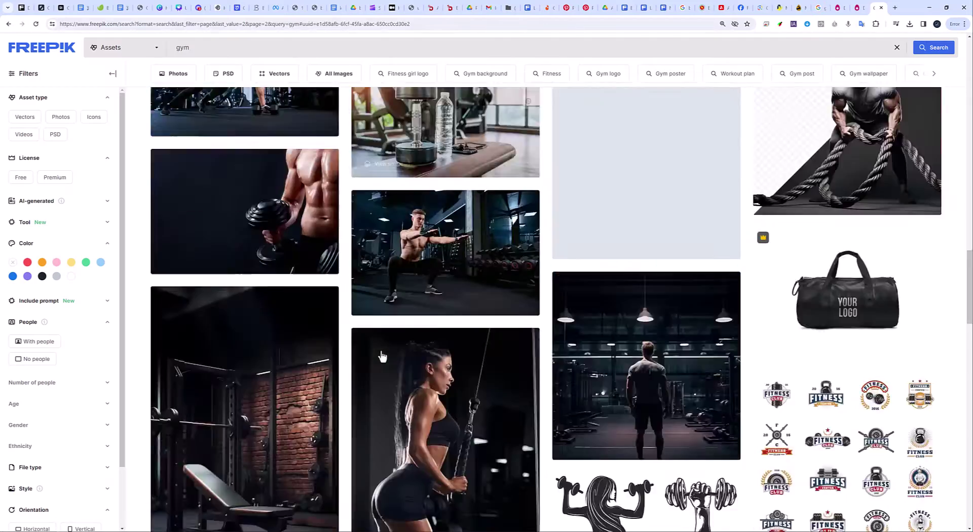
scroll(385, 355, "down", 5)
scroll(385, 355, "down", 5)
scroll(514, 391, "down", 5)
left_click(514, 391)
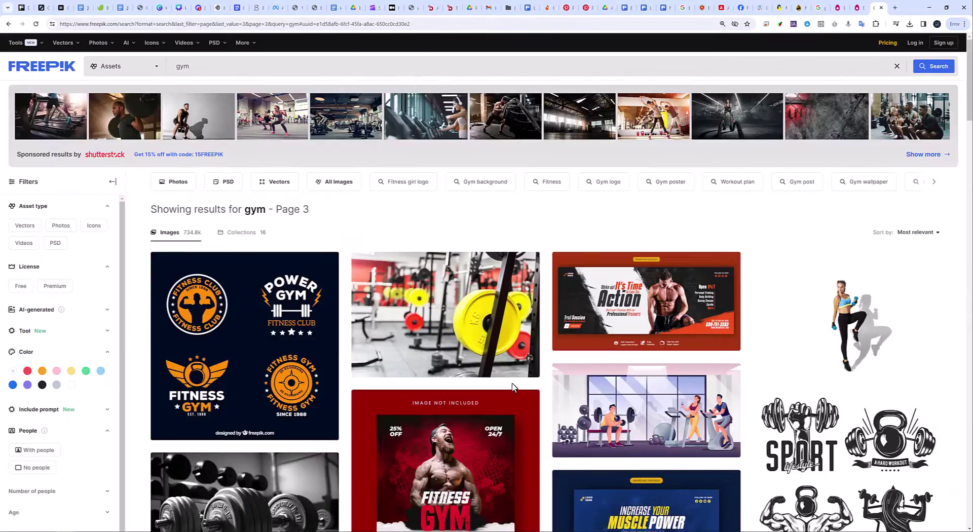
scroll(513, 390, "down", 5)
scroll(513, 389, "down", 5)
scroll(512, 387, "down", 5)
scroll(511, 387, "down", 5)
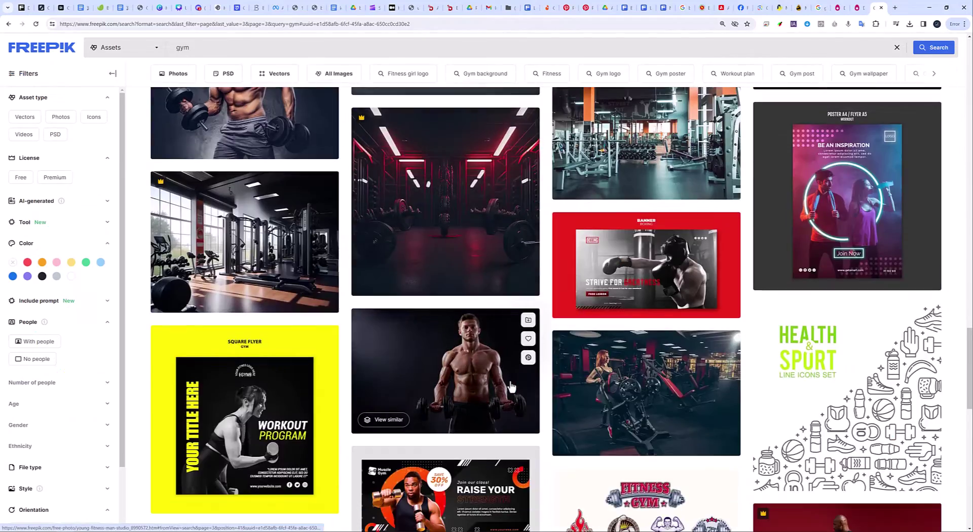
scroll(511, 388, "down", 3)
scroll(495, 343, "up", 3)
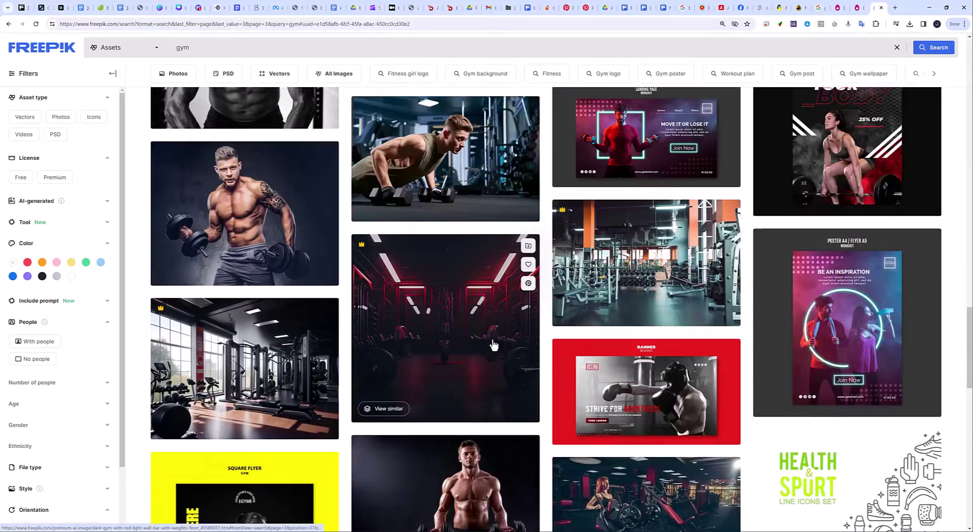
scroll(495, 345, "down", 5)
scroll(495, 346, "up", 3)
Step: Search Freepik for 'gym top view' and look through the flat-lay fitness photos
left_click(210, 48)
type("top v")
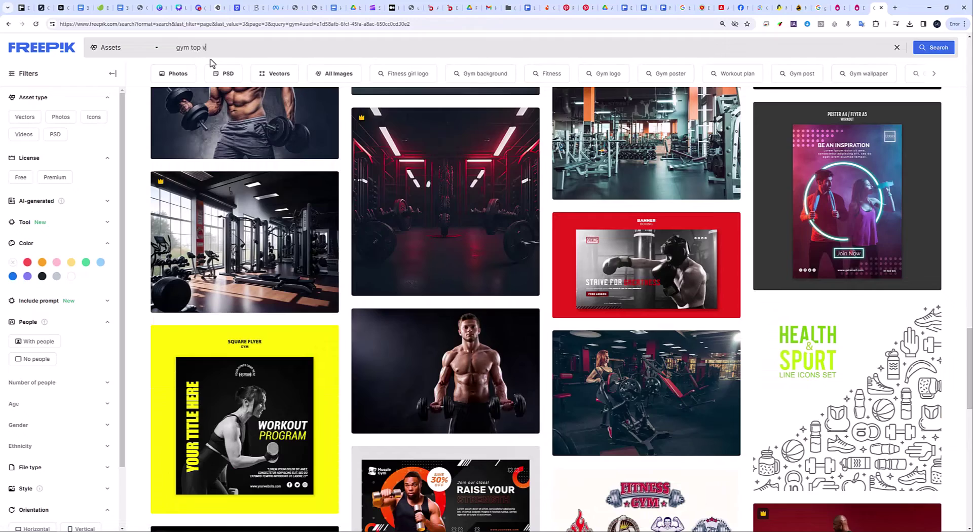
type("iew")
key("Return")
scroll(293, 152, "down", 3)
scroll(294, 154, "down", 3)
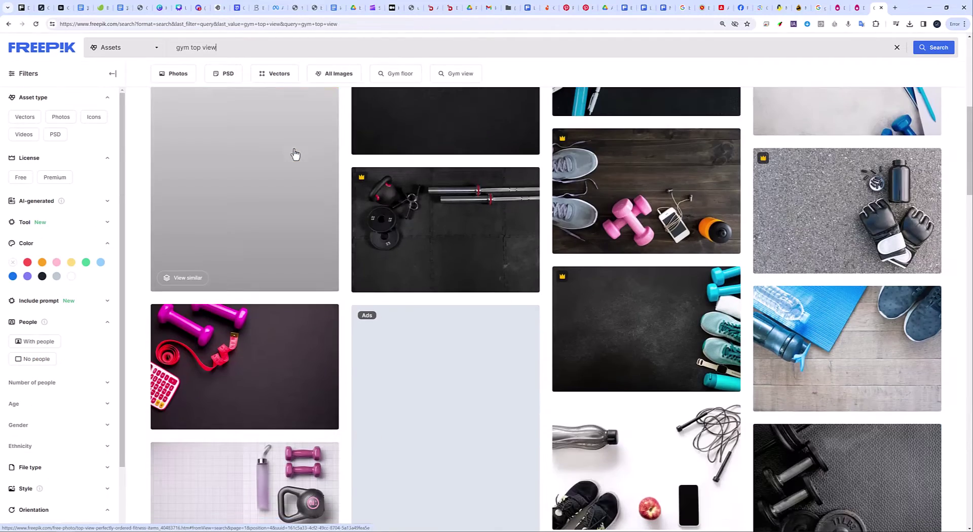
scroll(295, 152, "down", 3)
scroll(224, 96, "up", 3)
scroll(323, 164, "up", 6)
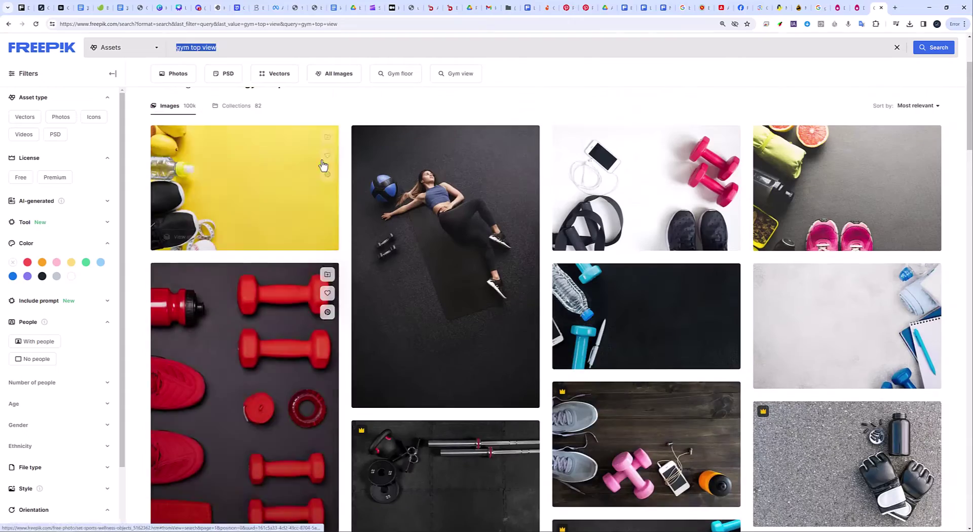
mouse_move(244, 188)
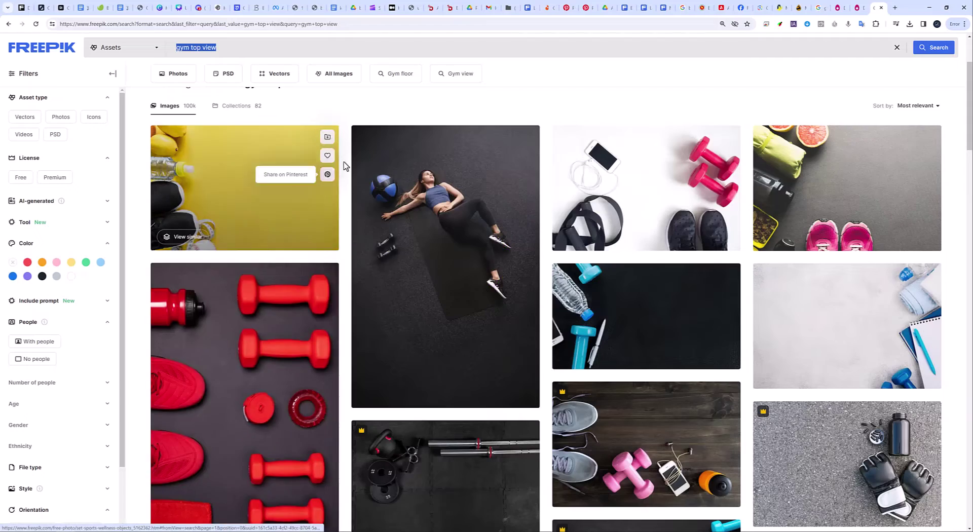
scroll(354, 183, "up", 3)
scroll(354, 183, "down", 6)
scroll(353, 184, "down", 6)
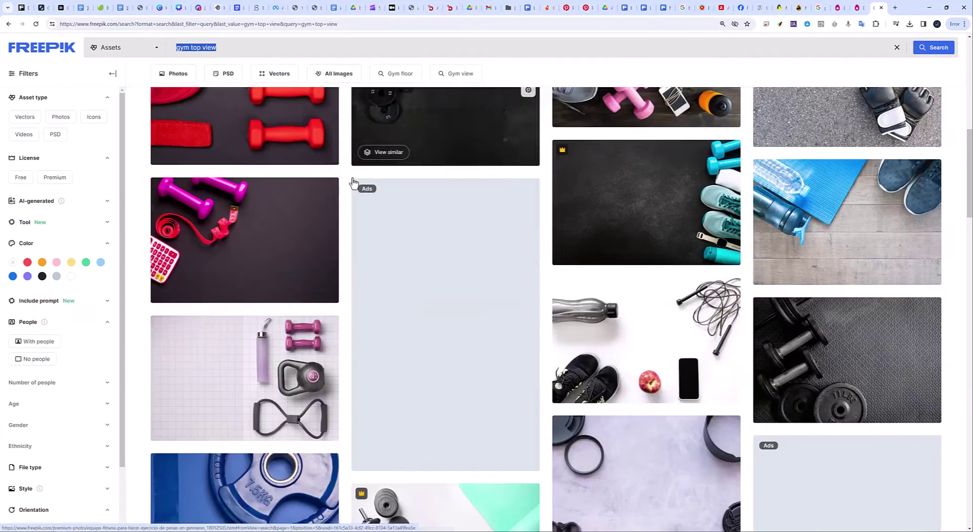
scroll(353, 184, "up", 6)
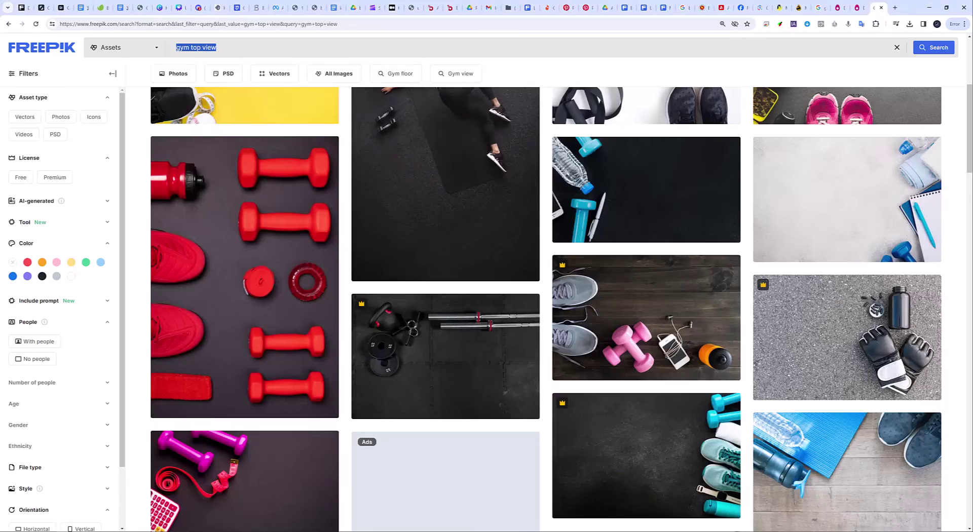
scroll(530, 238, "down", 5)
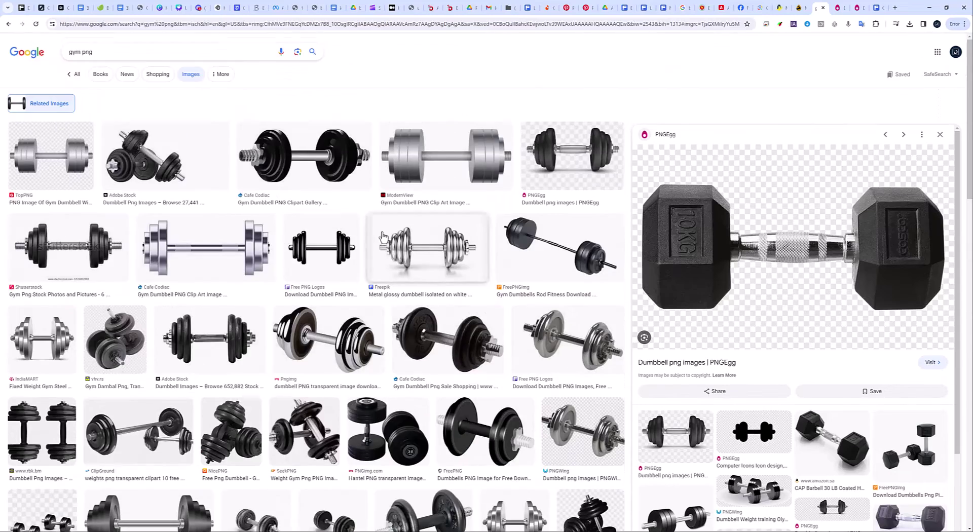
Step: Browse related images for the hex dumbbell, then return to the dumbbell results
scroll(141, 83, "down", 10)
scroll(547, 319, "down", 5)
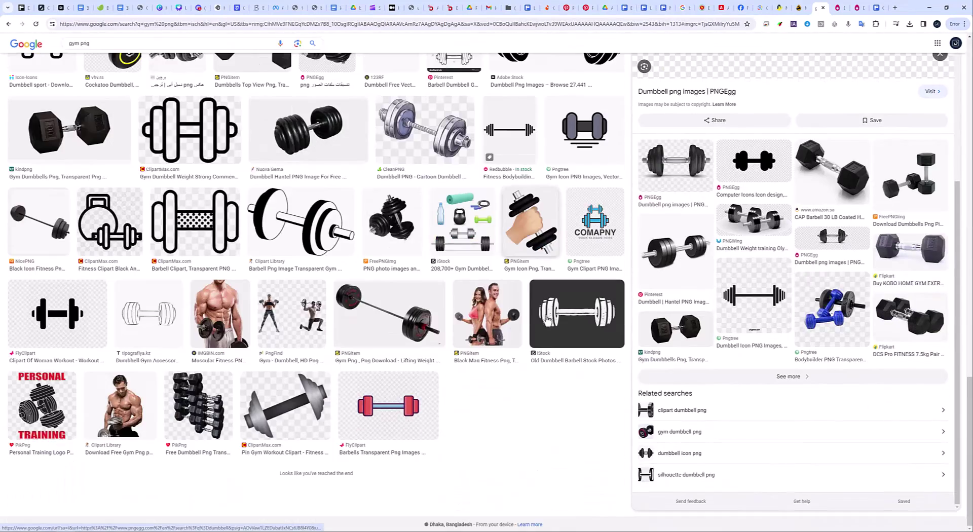
left_click(774, 337)
scroll(437, 293, "down", 5)
scroll(394, 250, "down", 3)
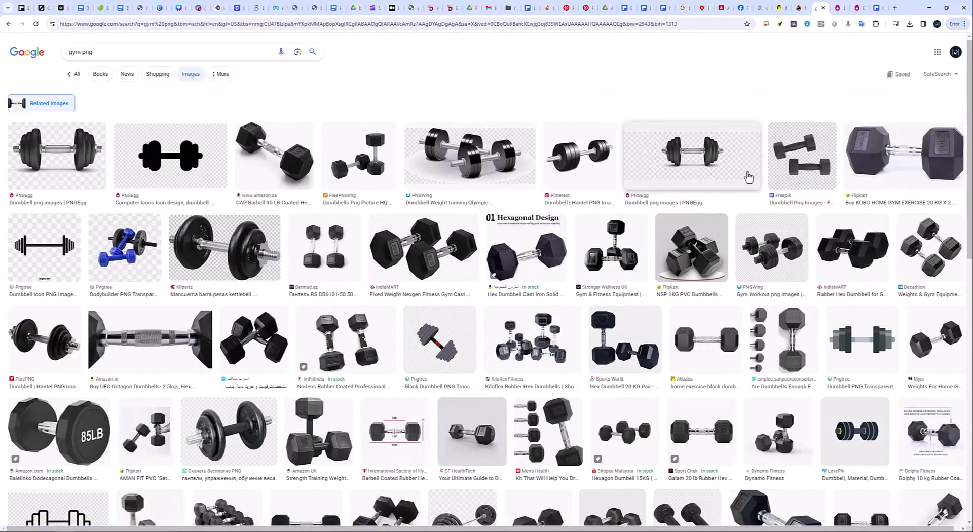
scroll(745, 178, "down", 5)
scroll(745, 178, "down", 5)
scroll(443, 399, "up", 10)
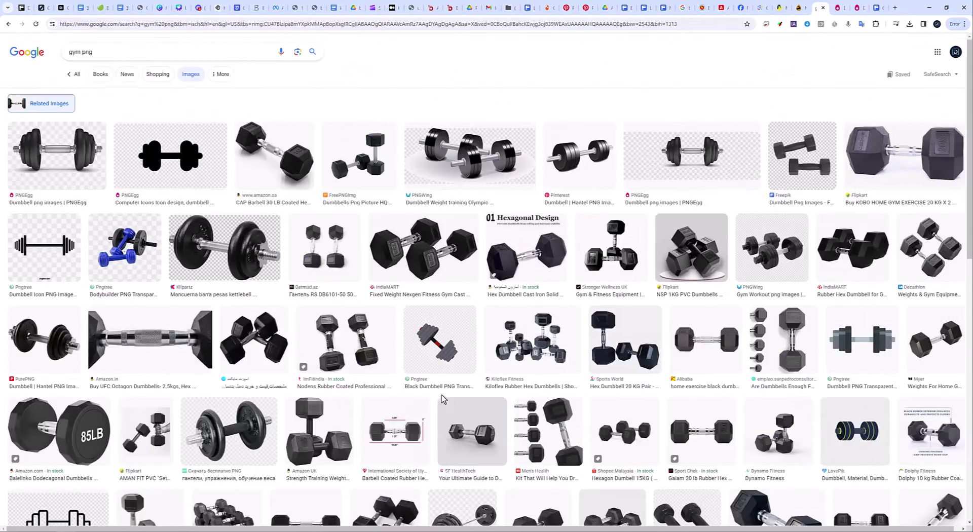
left_click(8, 24)
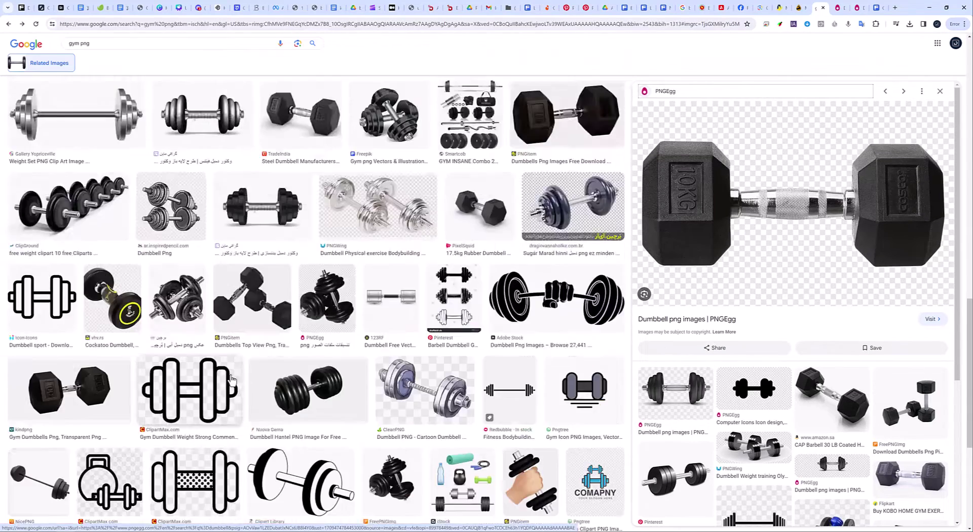
left_click(254, 51)
Step: Search Google Images for 'gym shoes man top view png' and scroll the results
type("shoe")
key("Return")
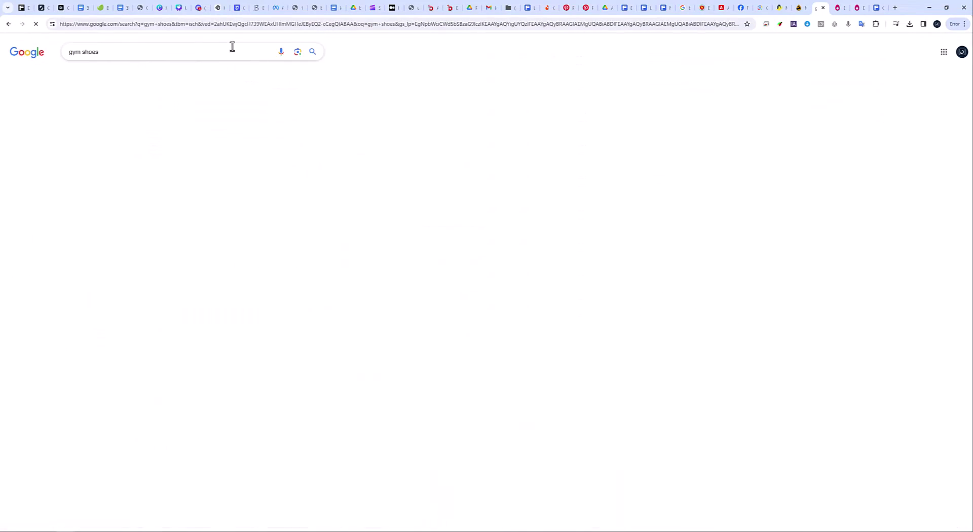
left_click(178, 53)
type("man top view")
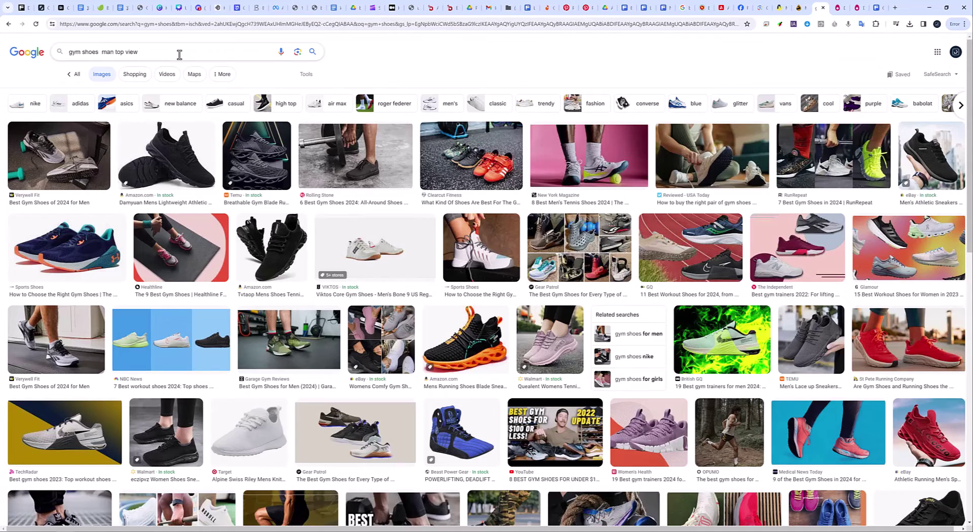
key("Return")
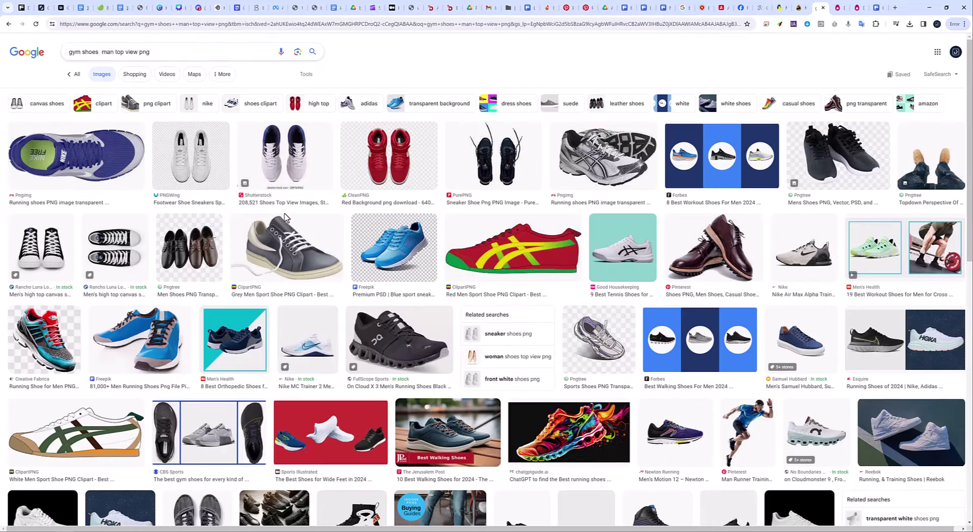
scroll(286, 217, "down", 3)
scroll(285, 217, "down", 4)
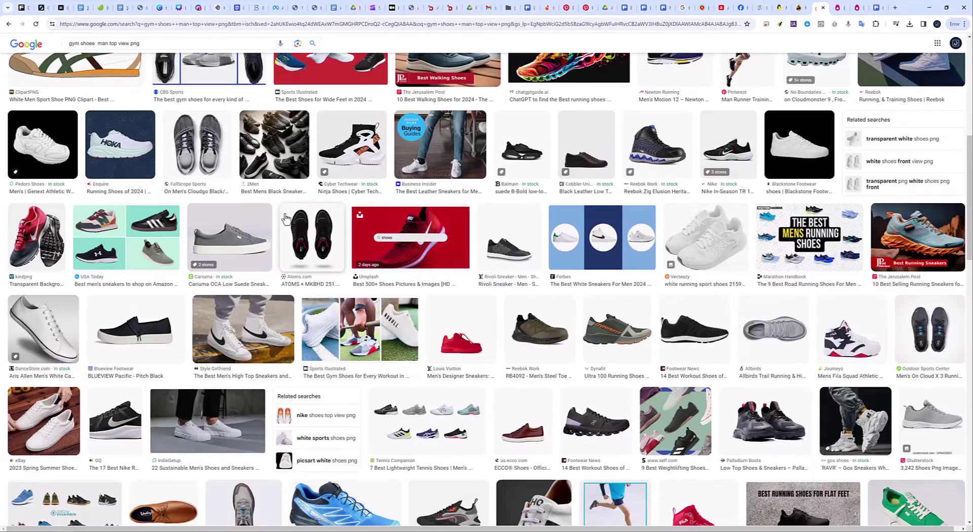
scroll(286, 219, "down", 5)
scroll(286, 216, "down", 3)
scroll(285, 217, "down", 5)
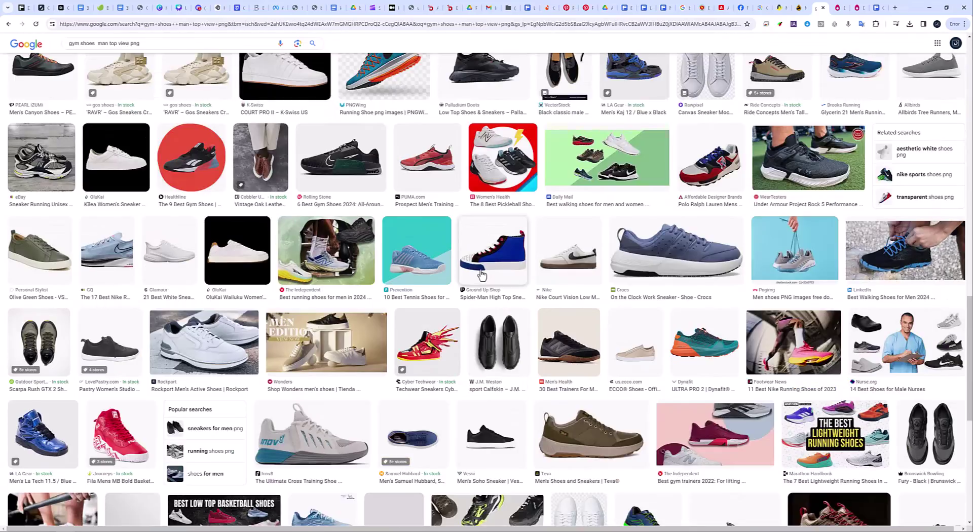
scroll(482, 275, "down", 3)
Step: Preview the black sport sneaker and browse the images below it
left_click(499, 212)
scroll(318, 273, "down", 5)
scroll(318, 273, "down", 3)
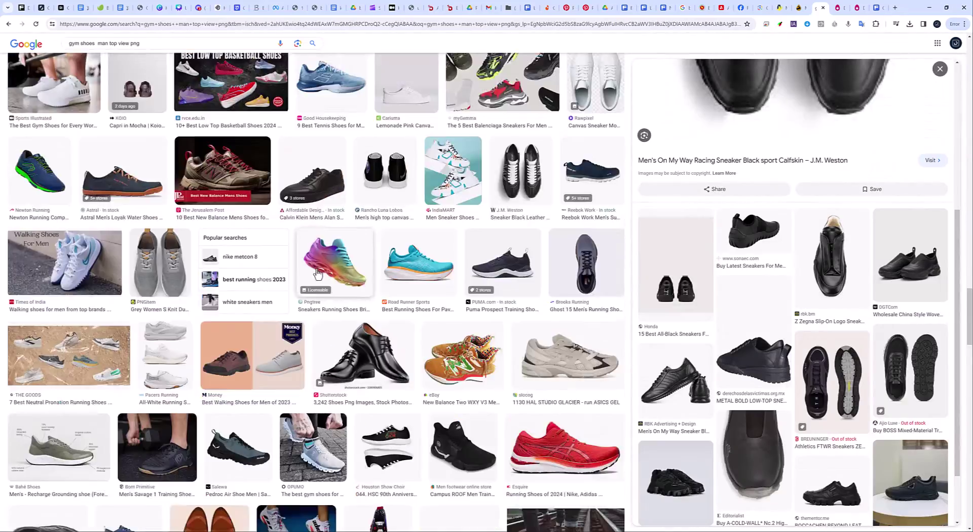
scroll(318, 273, "down", 3)
scroll(318, 274, "down", 5)
scroll(316, 271, "down", 5)
scroll(315, 271, "down", 4)
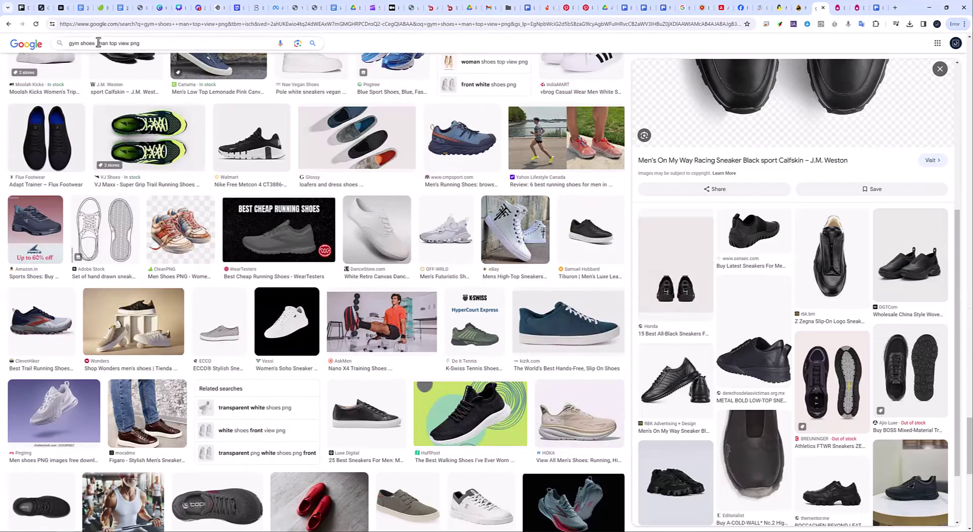
left_click(226, 43)
Step: Search Google Images for 'gym accessories for man png' and scroll the results
type("gym accessories")
key("Return")
left_click(153, 53)
type("for man")
key("Return")
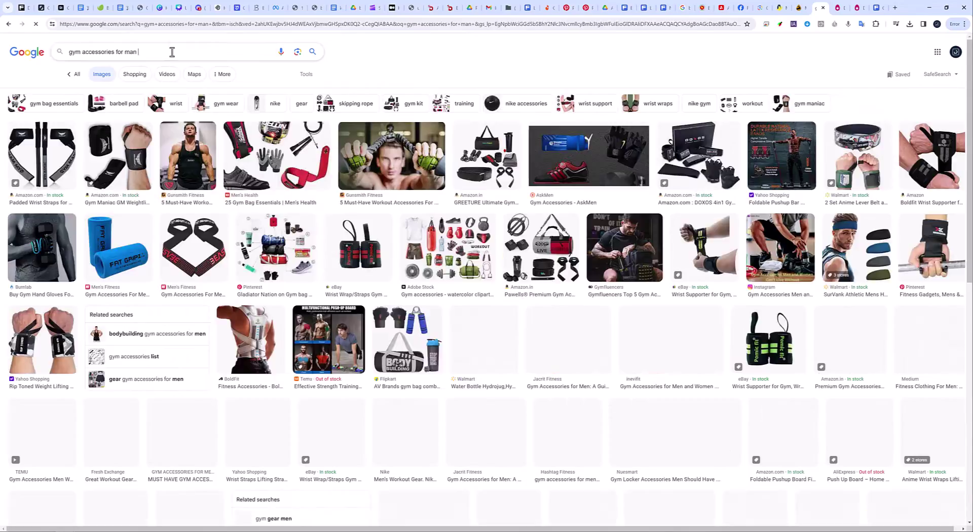
type("png")
key("Return")
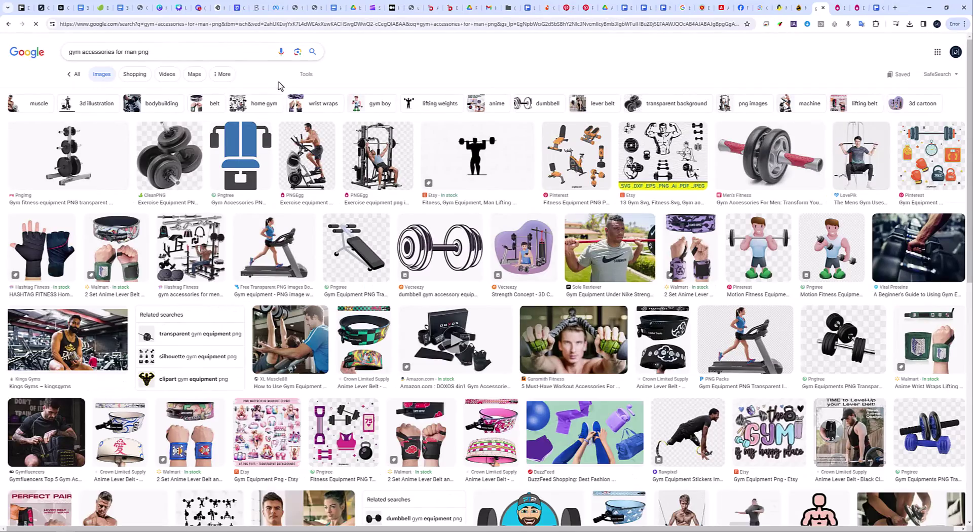
scroll(659, 239, "down", 5)
scroll(643, 237, "down", 5)
scroll(623, 236, "down", 5)
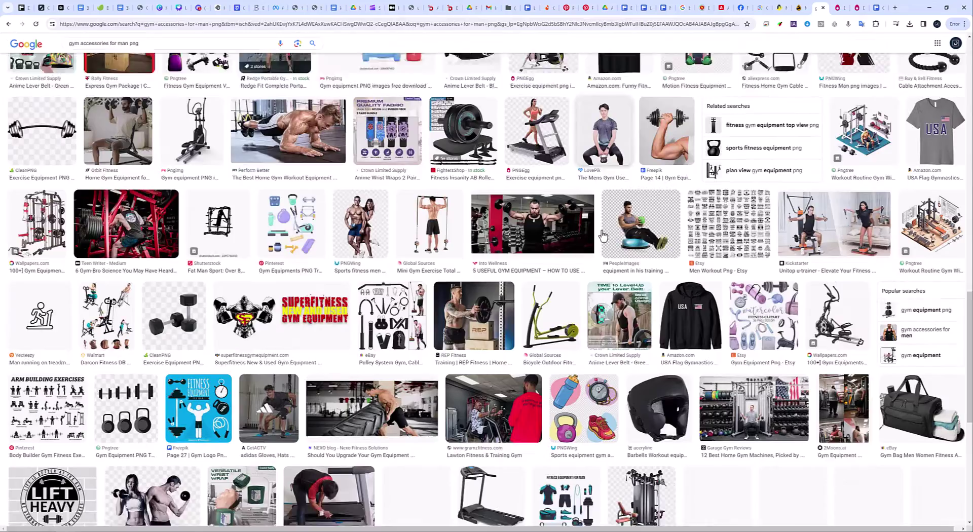
scroll(603, 236, "down", 3)
scroll(588, 236, "down", 5)
scroll(568, 236, "down", 6)
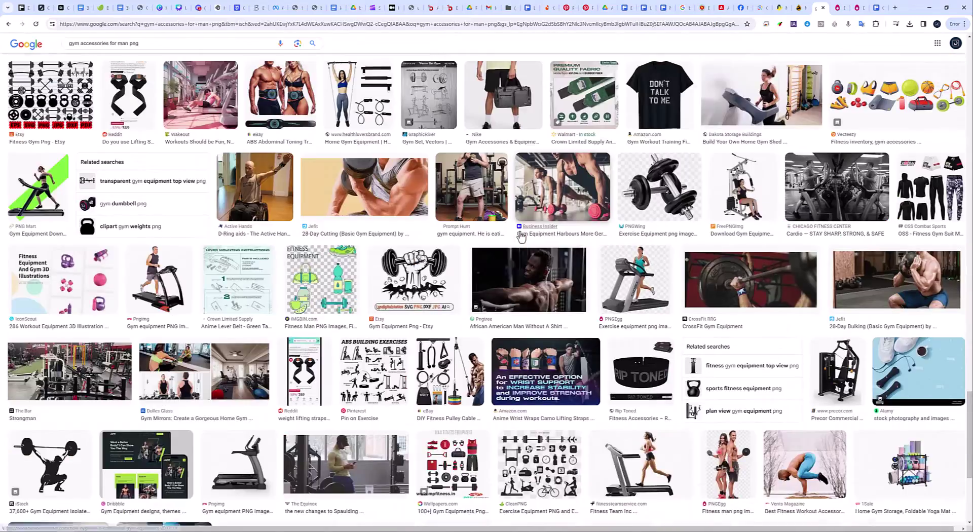
scroll(532, 237, "up", 15)
scroll(557, 223, "up", 10)
scroll(609, 208, "up", 5)
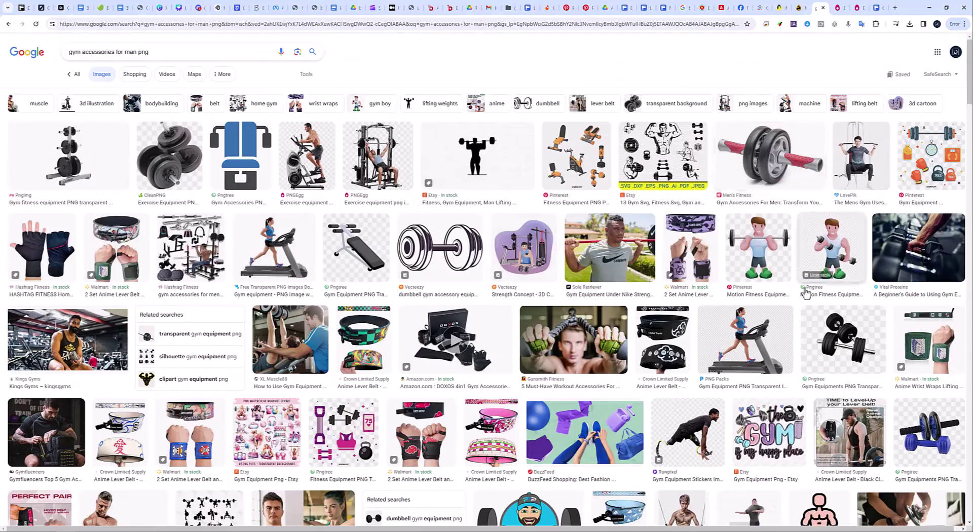
Step: Preview the blue gym equipment, view related images, and preview the purple dumbbells
left_click(929, 431)
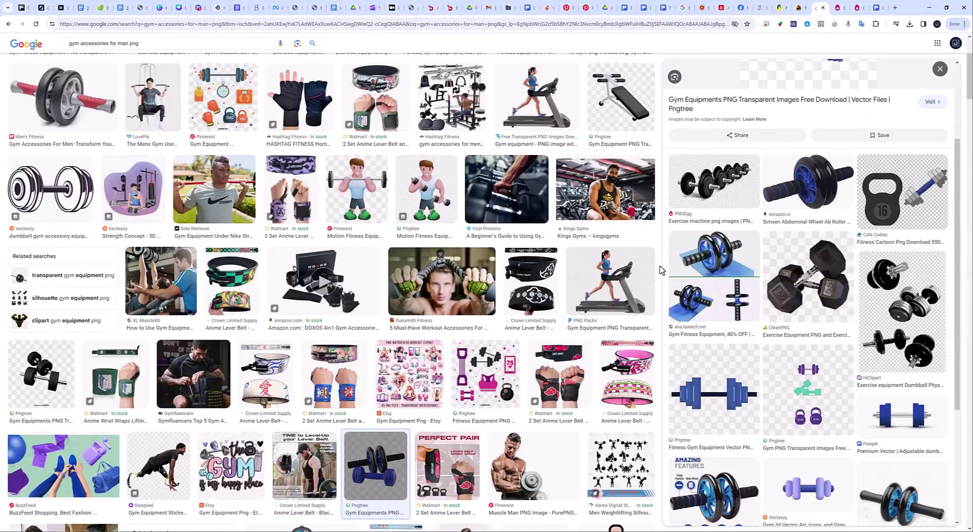
scroll(660, 270, "down", 5)
scroll(805, 355, "down", 5)
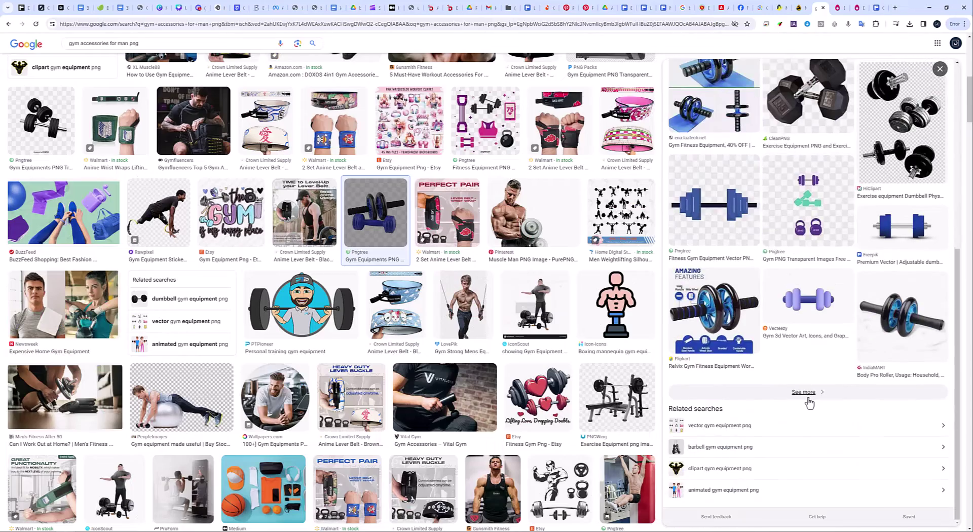
left_click(802, 452)
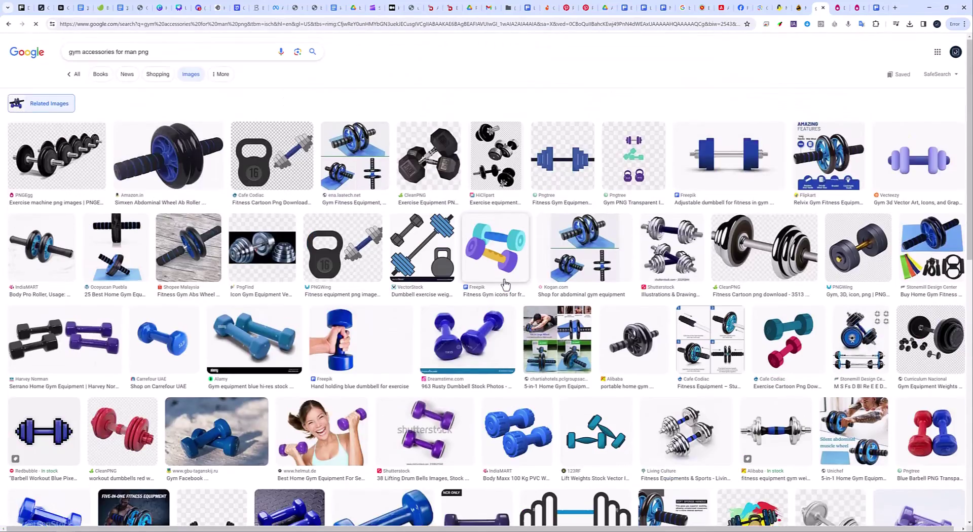
scroll(504, 284, "down", 8)
scroll(504, 285, "down", 4)
left_click(563, 304)
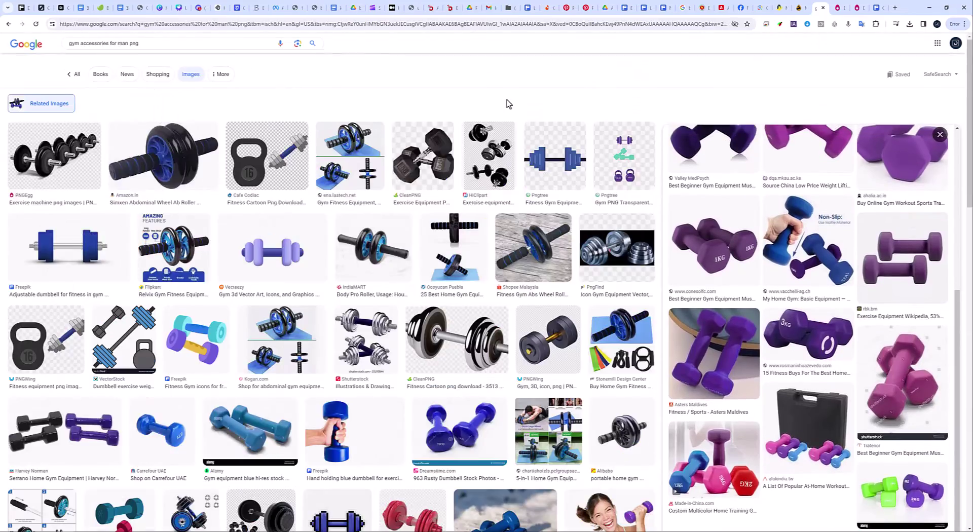
Step: Trim the search to 'gym png' and preview the Freepik dumbbells image
left_click(130, 44)
key("Return")
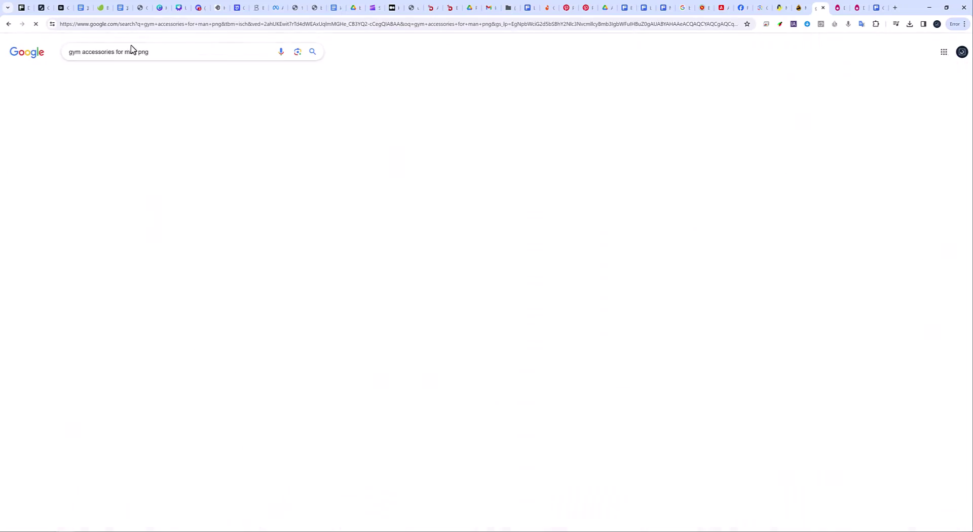
left_click(112, 52)
key("BackSpace")
key("Return")
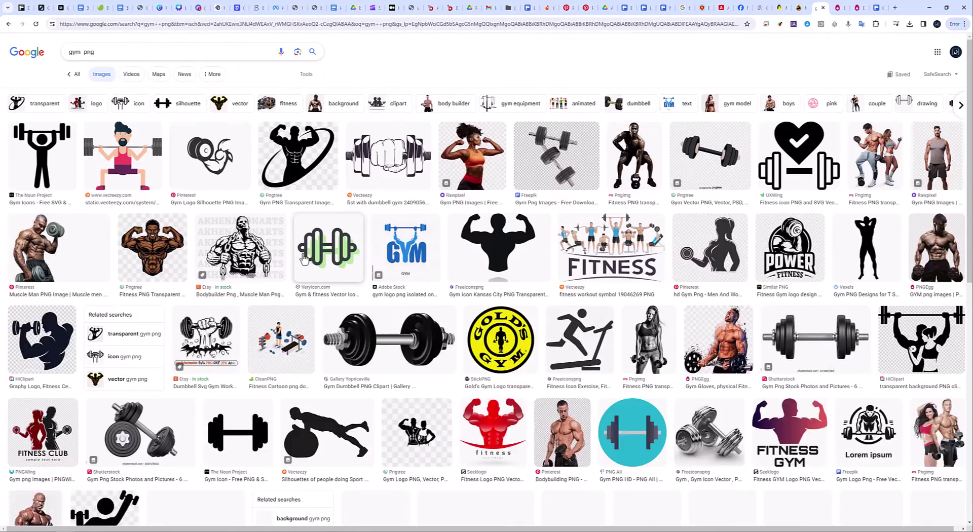
scroll(424, 290, "down", 5)
scroll(425, 290, "down", 4)
scroll(425, 290, "down", 5)
left_click(210, 279)
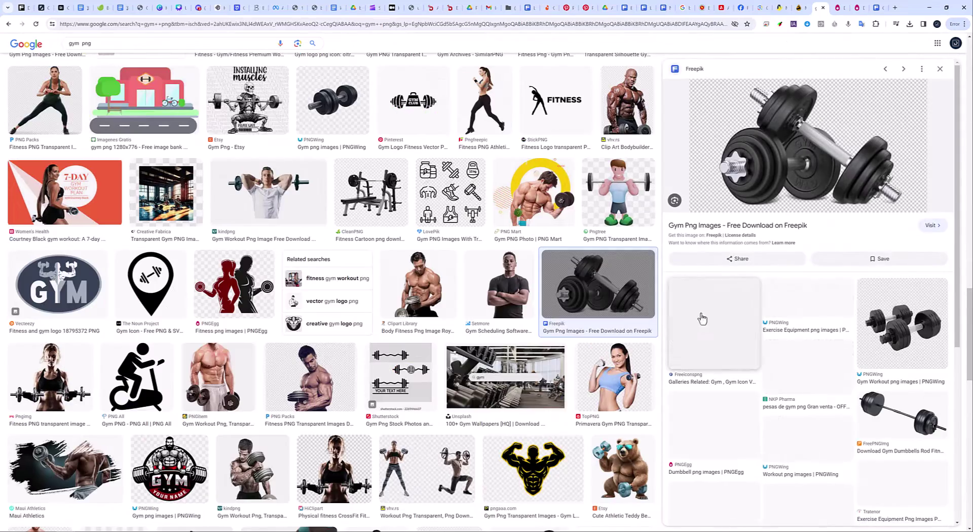
Step: Search for 'gym top png' and scroll through the results
left_click(80, 43)
type("top")
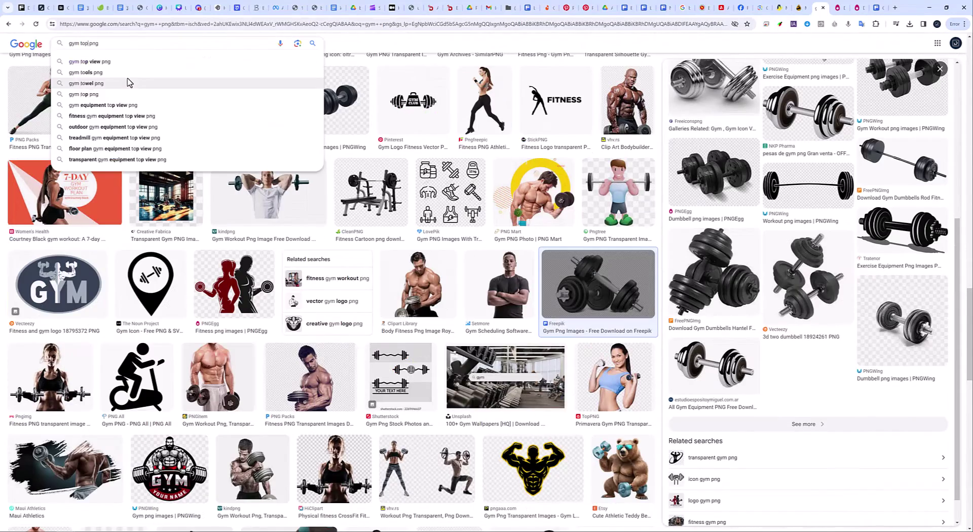
key("Return")
scroll(315, 296, "down", 4)
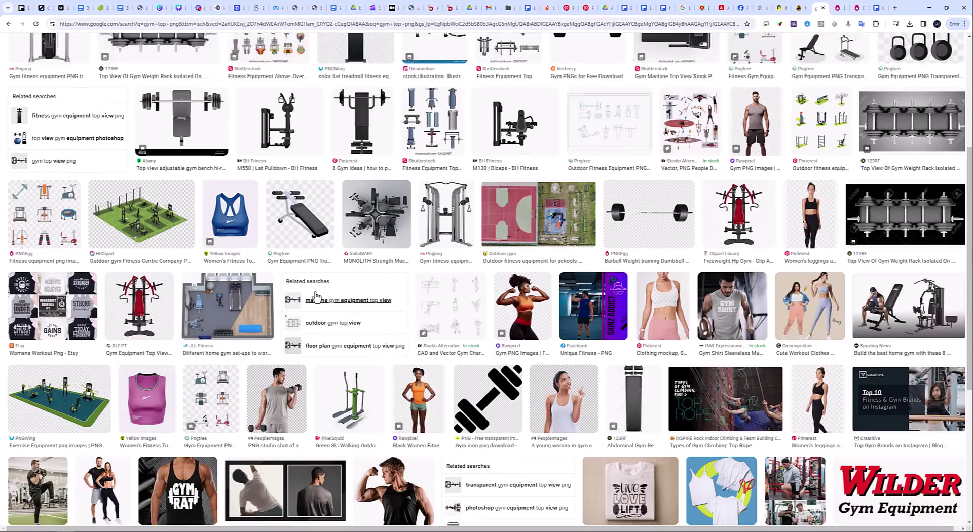
scroll(315, 296, "down", 3)
scroll(315, 296, "down", 5)
scroll(316, 295, "down", 6)
scroll(315, 295, "down", 5)
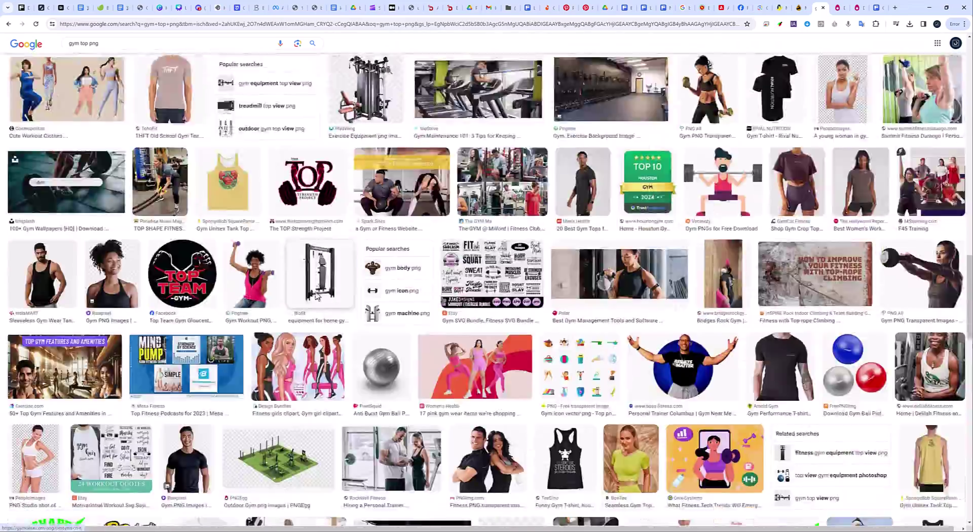
scroll(315, 295, "down", 5)
scroll(315, 295, "down", 5)
scroll(316, 298, "down", 5)
scroll(316, 297, "down", 5)
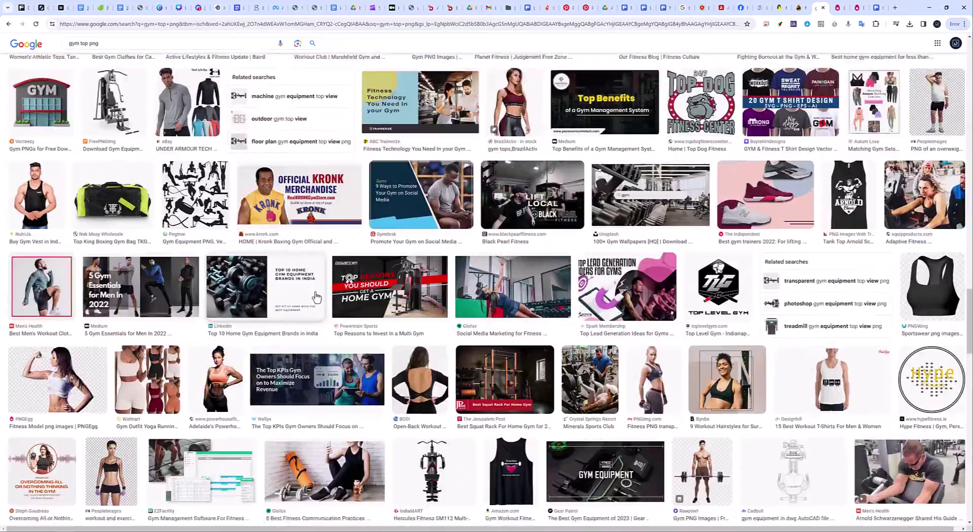
scroll(316, 298, "down", 5)
scroll(316, 297, "down", 5)
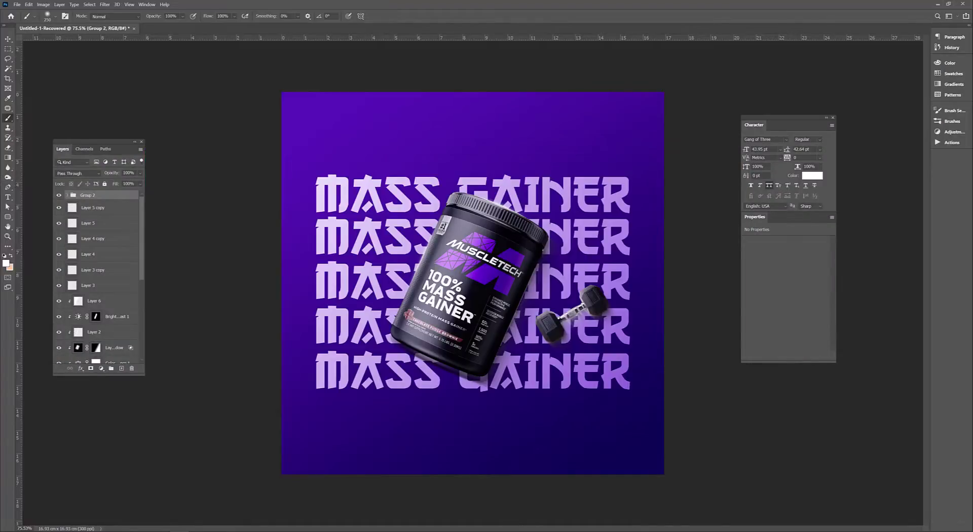
Step: Select Layer 5 copy 2, then switch from the Move tool to the Rectangular Marquee tool
left_click(87, 223)
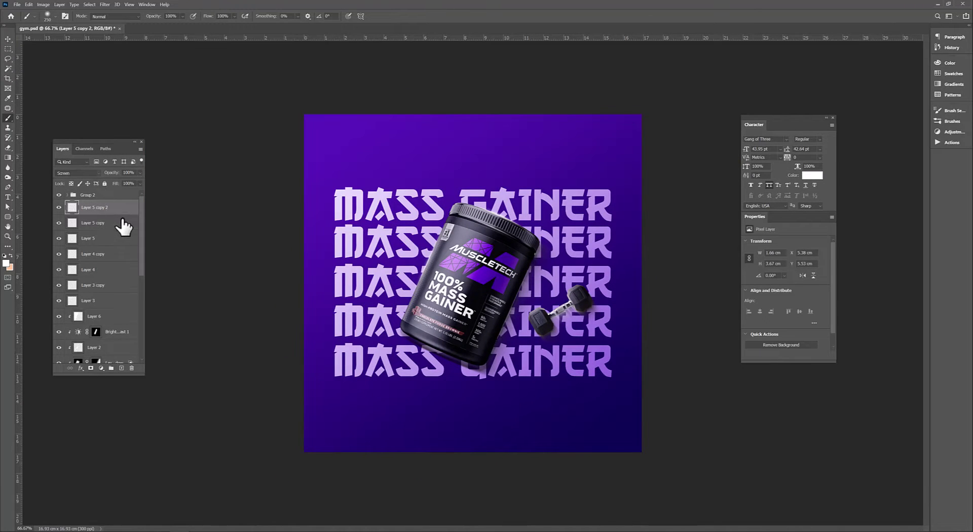
scroll(427, 274, "up", 5)
left_click(7, 40)
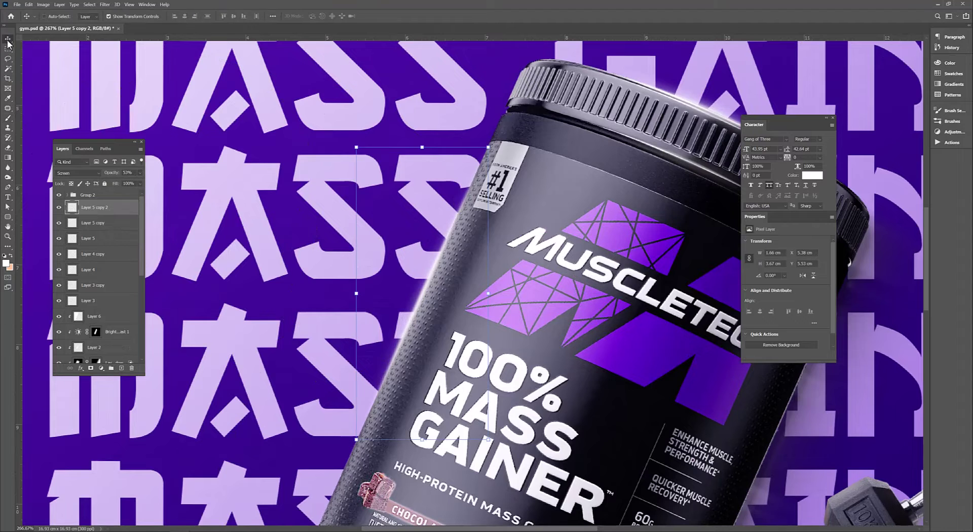
left_click(8, 48)
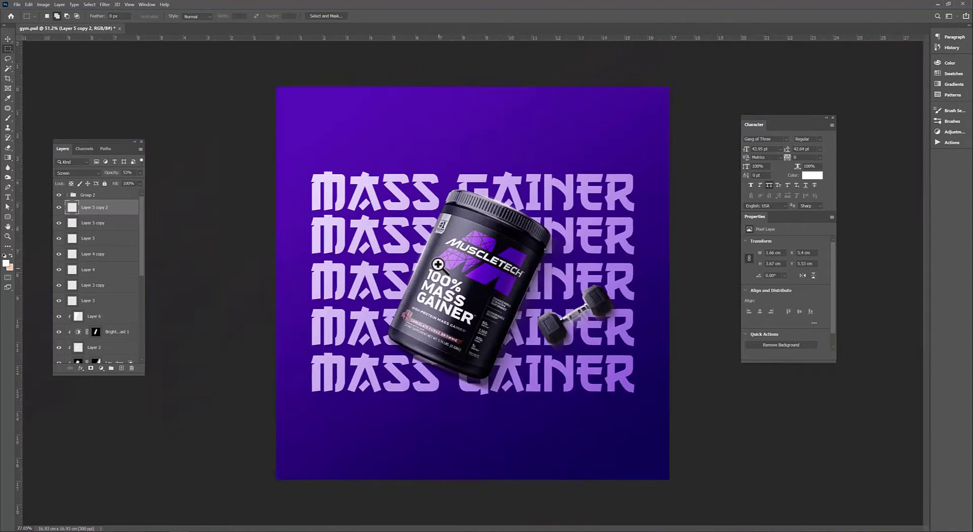
scroll(446, 256, "down", 5)
scroll(446, 256, "down", 1)
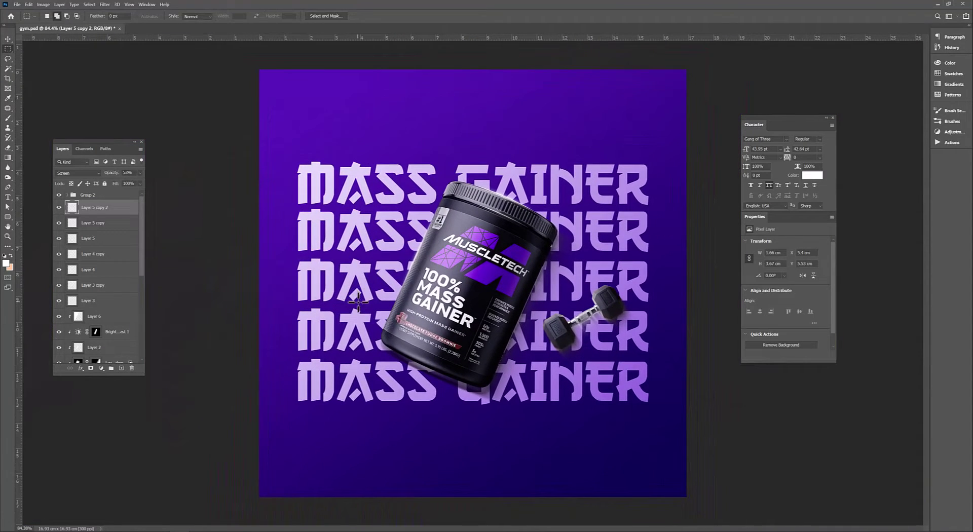
scroll(102, 279, "down", 3)
Step: Duplicate the blurred product layer, apply Hue/Saturation, and set it to Multiply
left_click(101, 280)
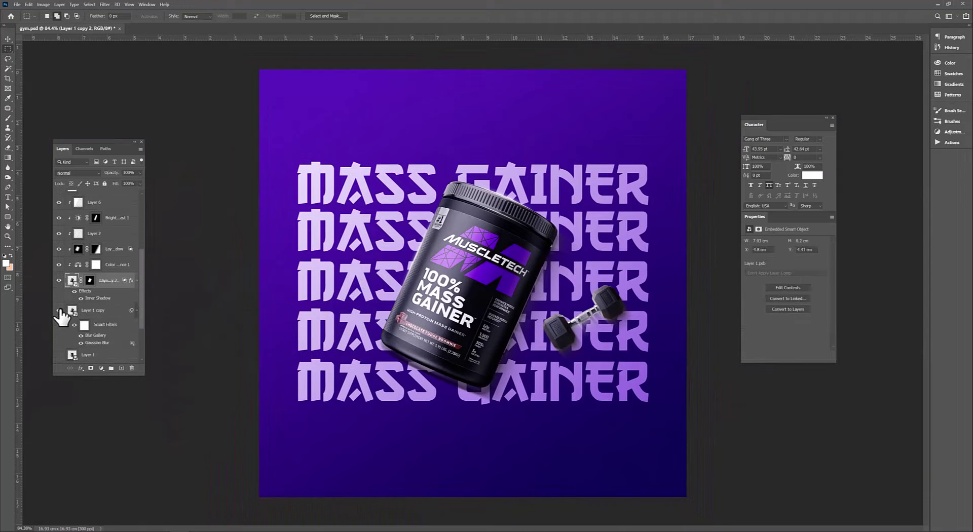
key("ctrl+j")
left_click(43, 4)
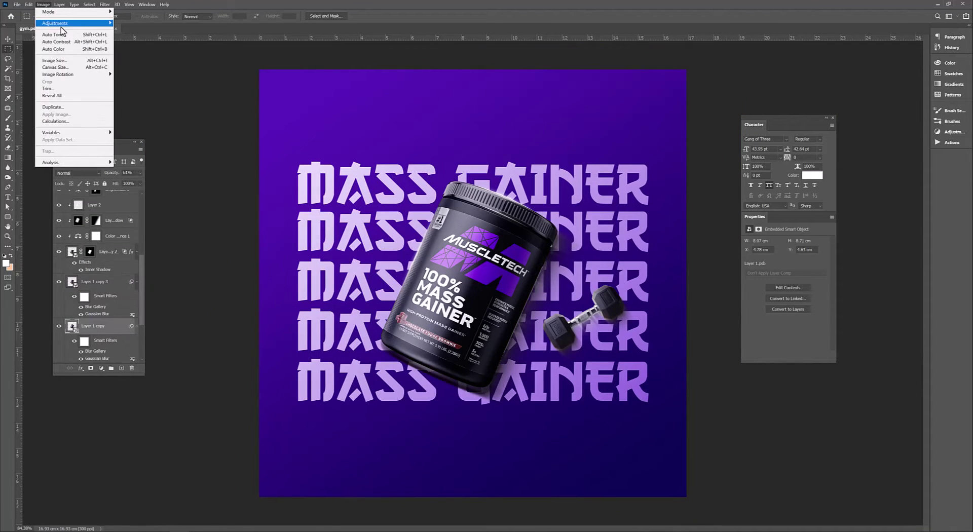
left_click(132, 67)
left_click(550, 142)
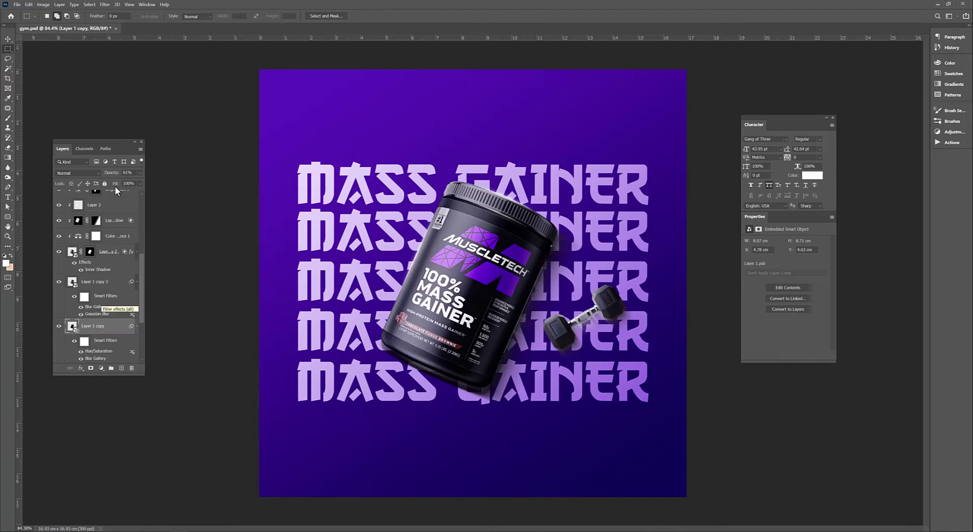
left_click(80, 173)
left_click(76, 201)
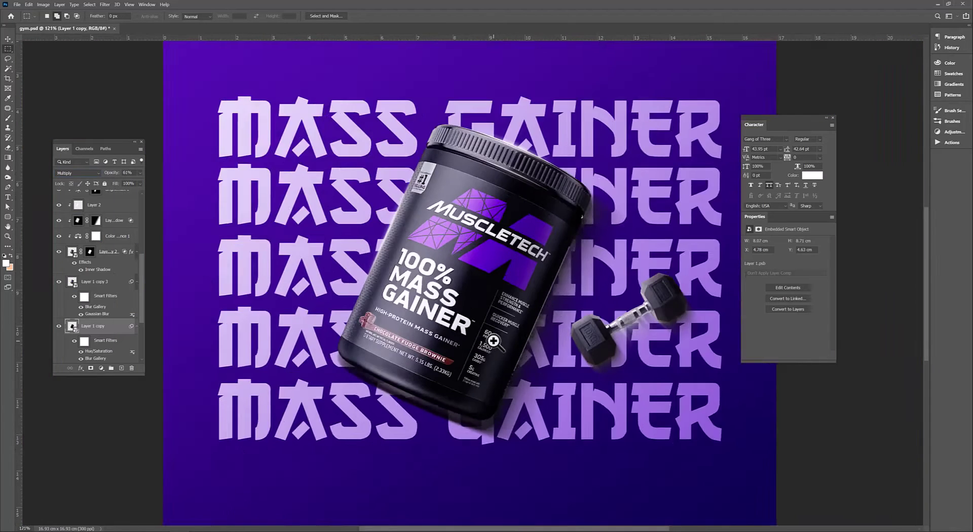
Step: Hide the MASS GAINER text group in the Layers panel
scroll(487, 340, "down", 2)
scroll(487, 340, "down", 1)
scroll(486, 340, "down", 1)
scroll(113, 283, "up", 1)
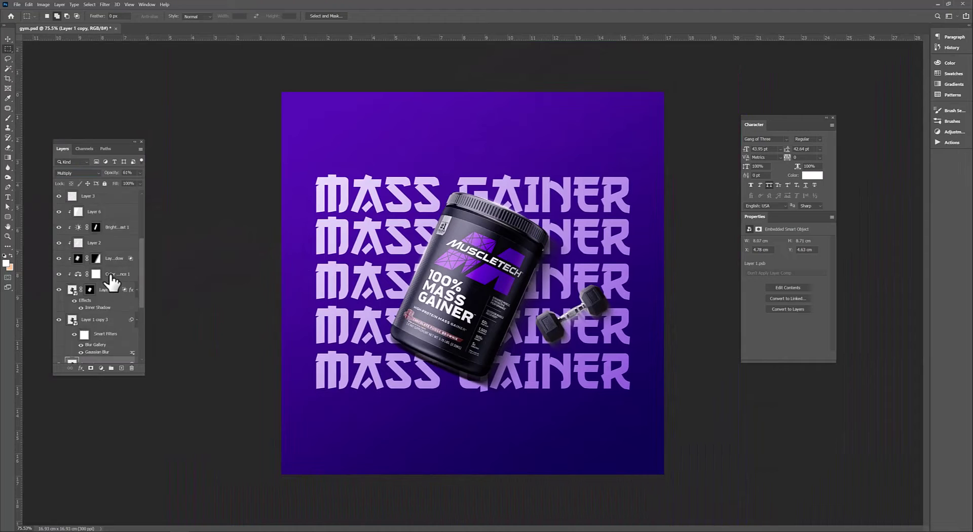
scroll(112, 283, "down", 2)
left_click(59, 300)
Step: Show the MASS GAINER text group again and set its blend mode to Soft Light
left_click(59, 300)
left_click(91, 299)
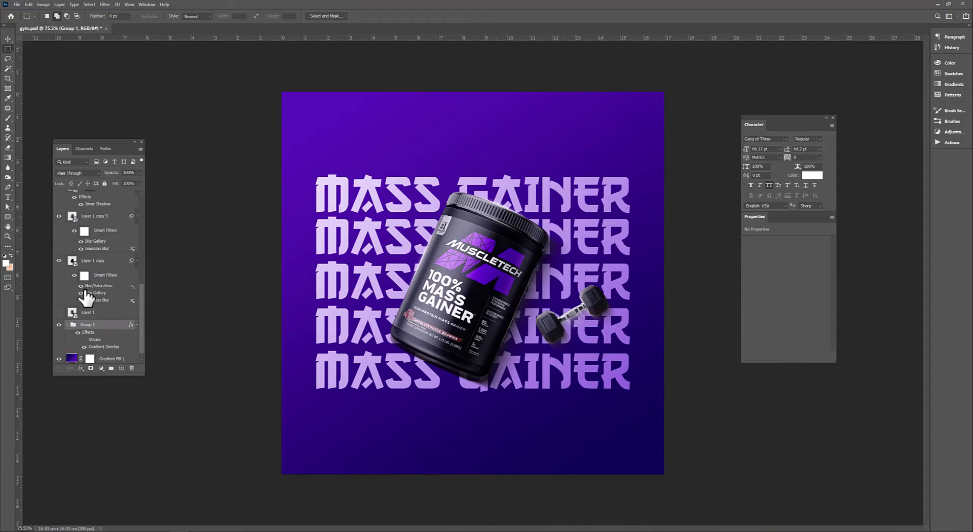
left_click(76, 172)
left_click(69, 181)
right_click(99, 339)
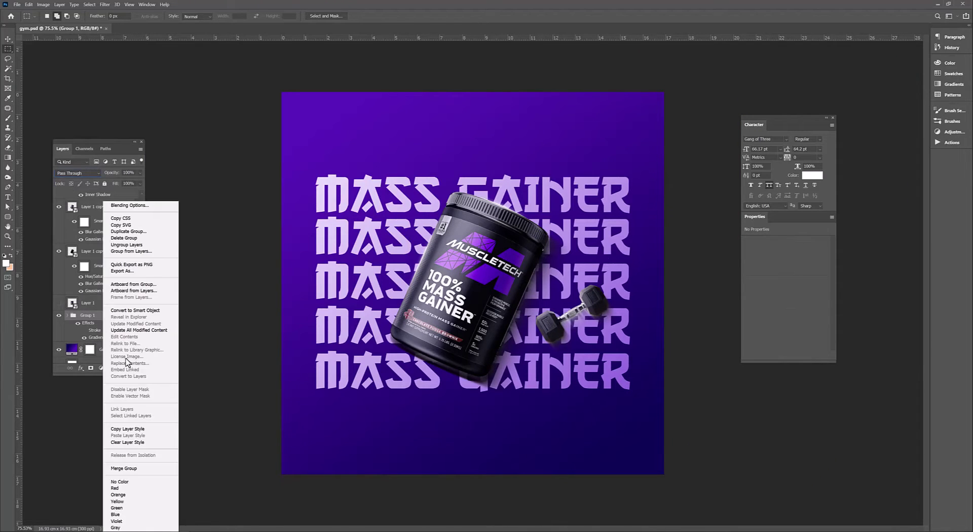
left_click(91, 326)
left_click(76, 172)
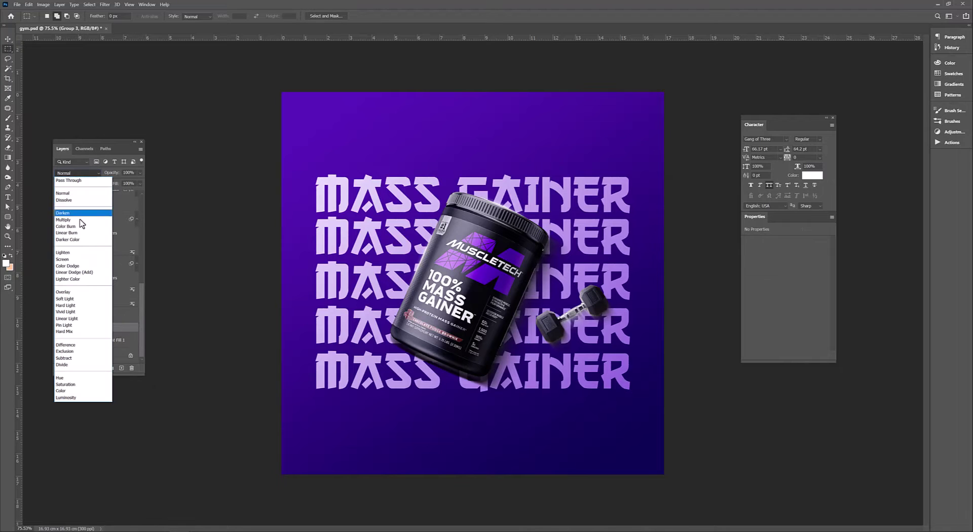
left_click(70, 300)
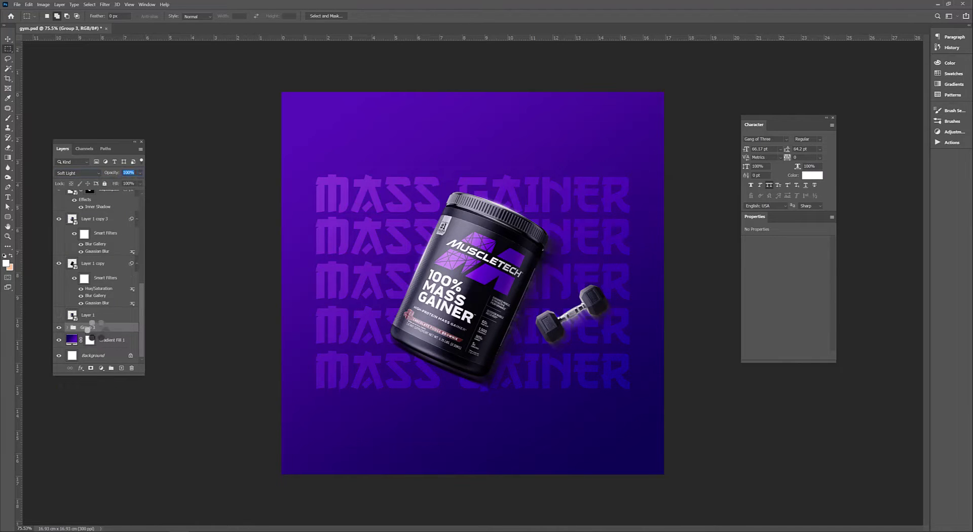
Step: Duplicate the text group and set the copy to Hard Light at about 62% opacity
key("ctrl+j")
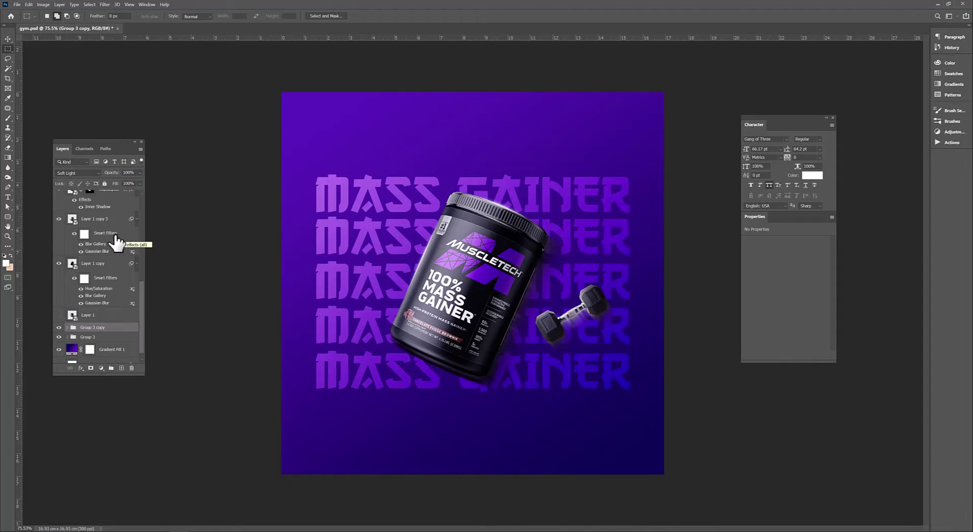
scroll(471, 299, "down", 2)
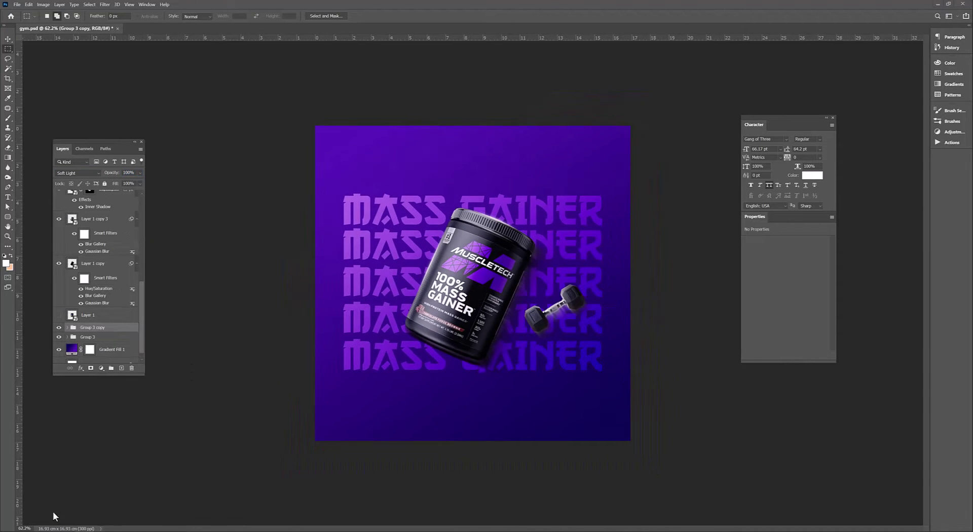
left_click(77, 173)
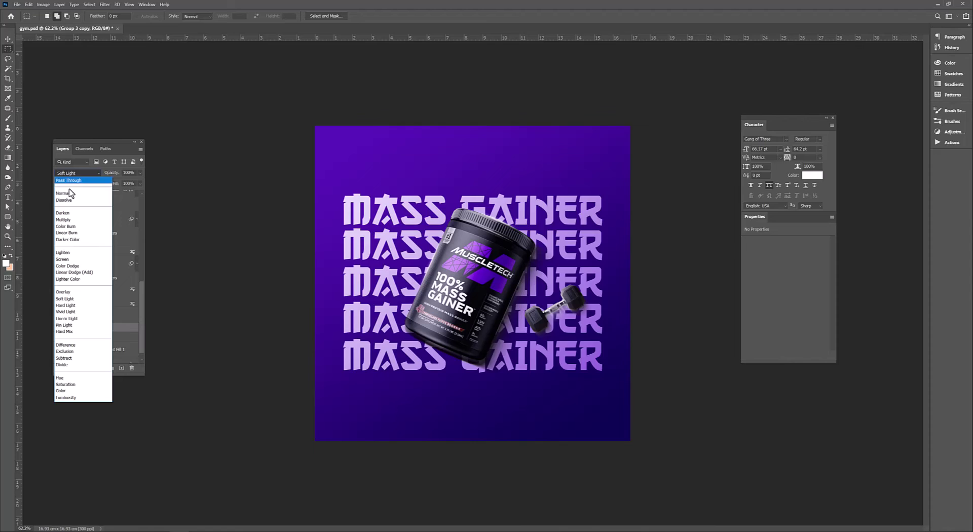
left_click(66, 305)
left_click_drag(140, 173, 125, 186)
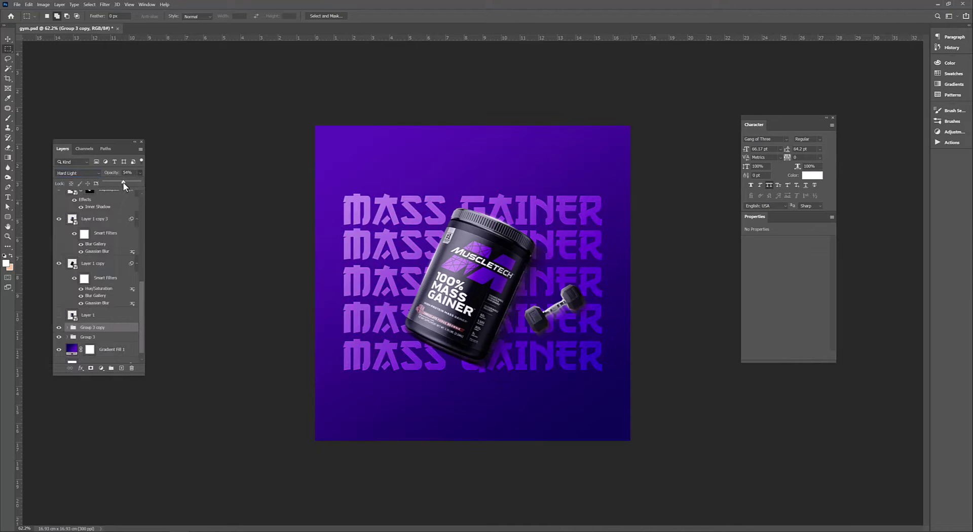
scroll(430, 251, "down", 1)
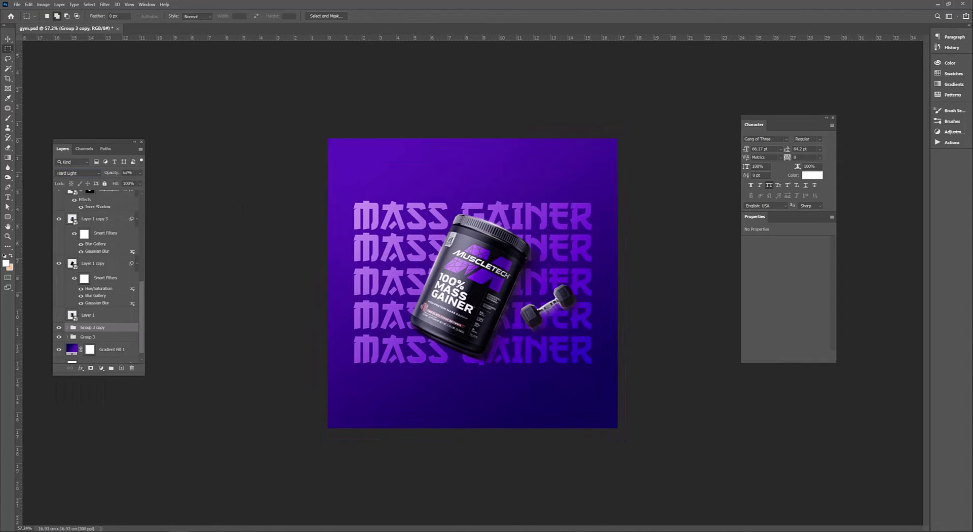
scroll(473, 283, "up", 1)
scroll(473, 284, "up", 1)
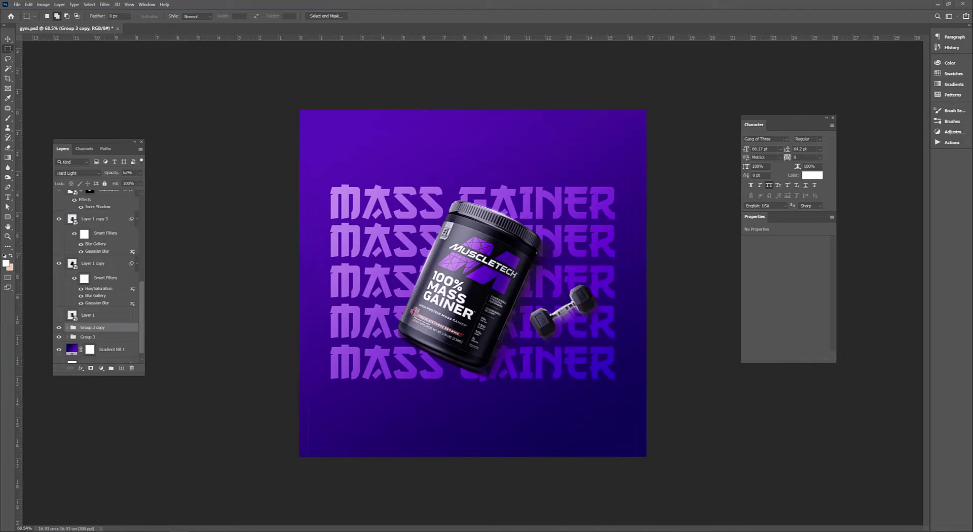
Step: Expand the duplicated group and select the mass gainer copy 4 text layer
left_click(67, 328)
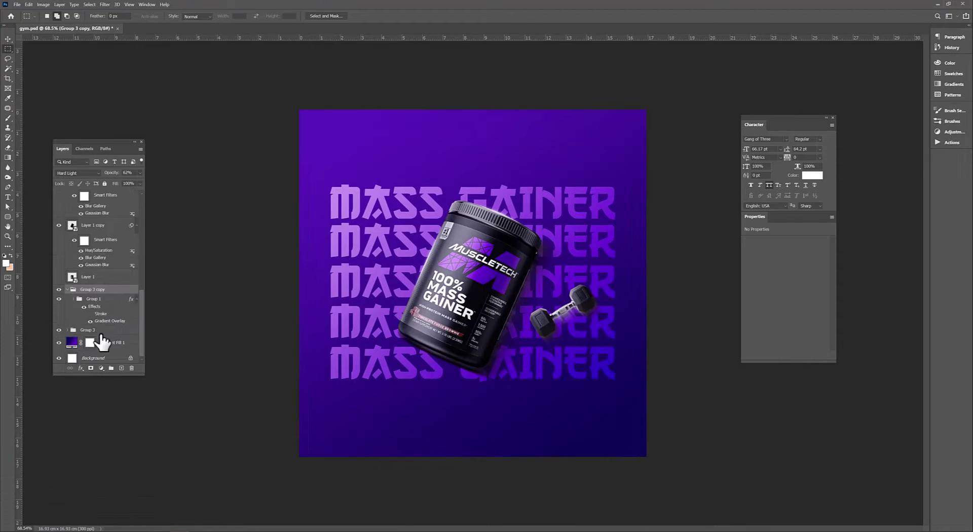
left_click(106, 330)
scroll(111, 304, "down", 3)
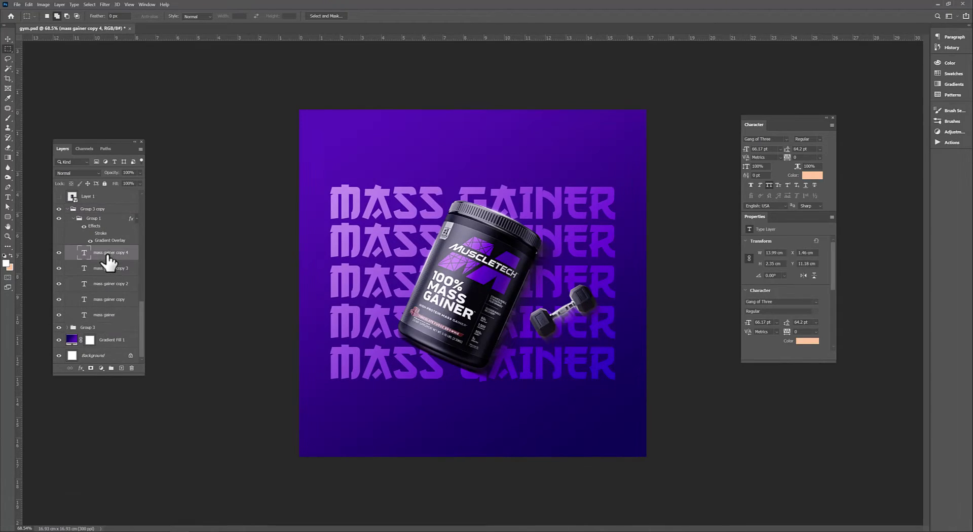
Step: Give the mass gainer text layer a white Stroke outline and copy its layer style
right_click(110, 313)
left_click(124, 152)
left_click(649, 134)
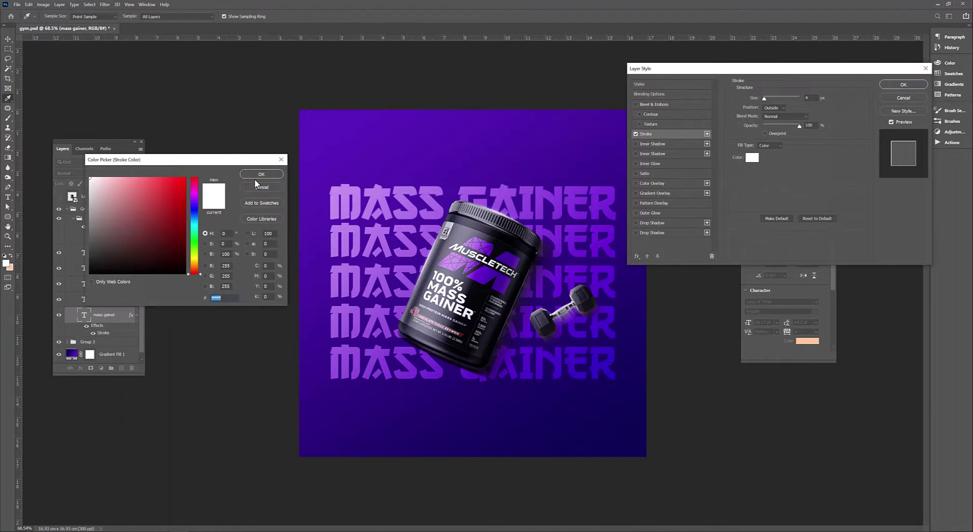
right_click(118, 316)
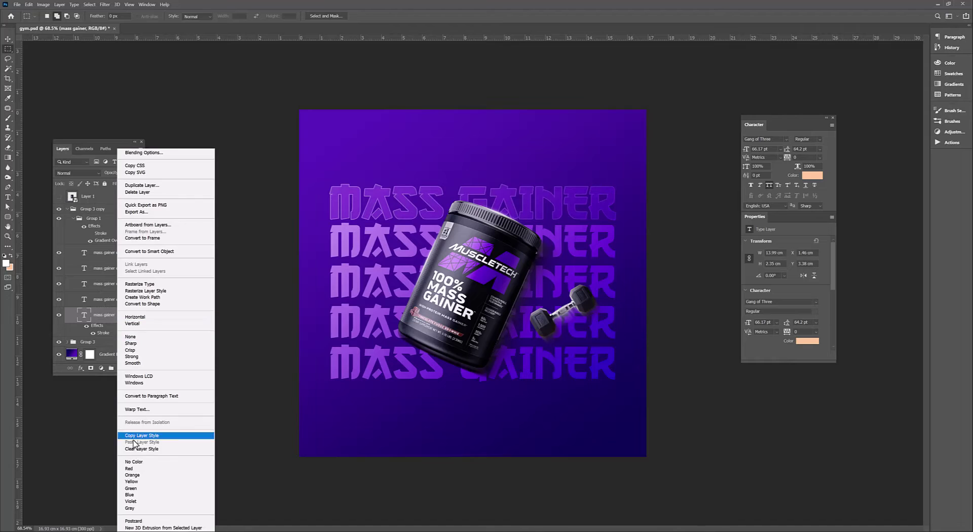
left_click(141, 435)
Step: Paste the stroke style onto another MASS GAINER row and rearrange the text groups' expansion
right_click(114, 253)
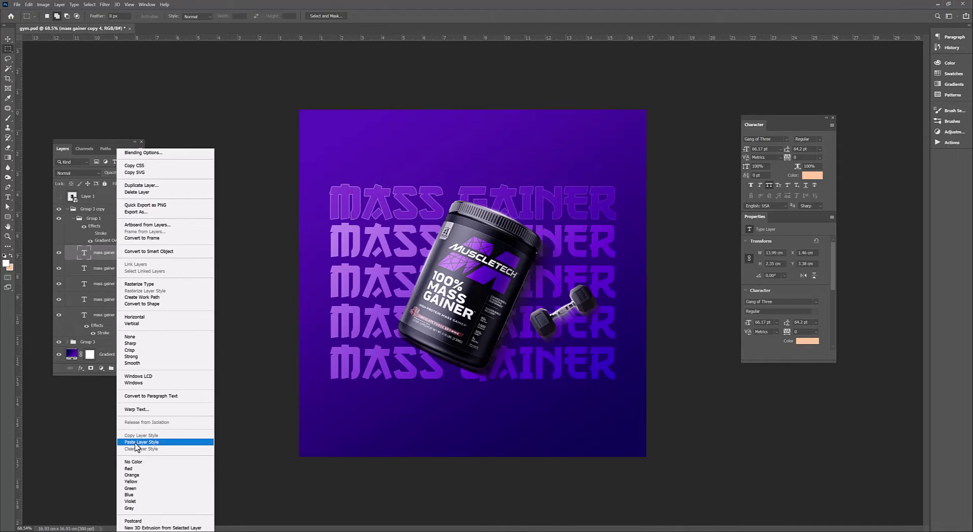
left_click(142, 442)
left_click(73, 218)
left_click(73, 294)
left_click(67, 287)
left_click(67, 327)
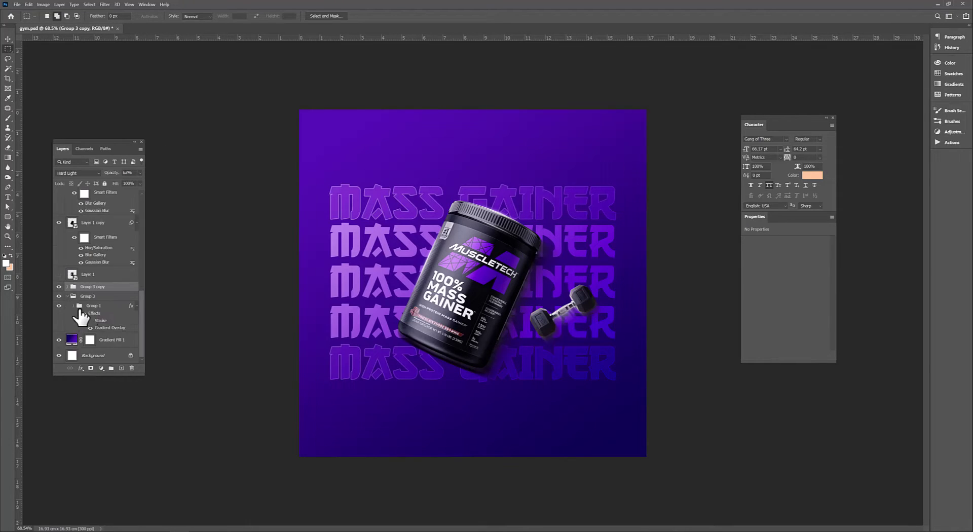
Step: Paste the white stroke onto mass gainer copy 4 and the original group's mass gainer layer
scroll(101, 304, "down", 3)
right_click(117, 262)
left_click(134, 442)
right_click(114, 338)
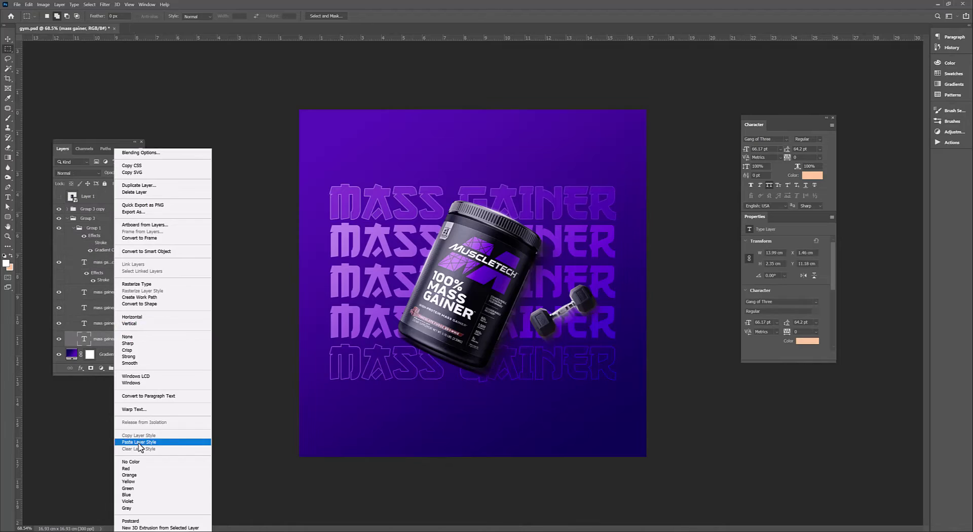
left_click(137, 442)
left_click(67, 218)
scroll(127, 522, "up", 1)
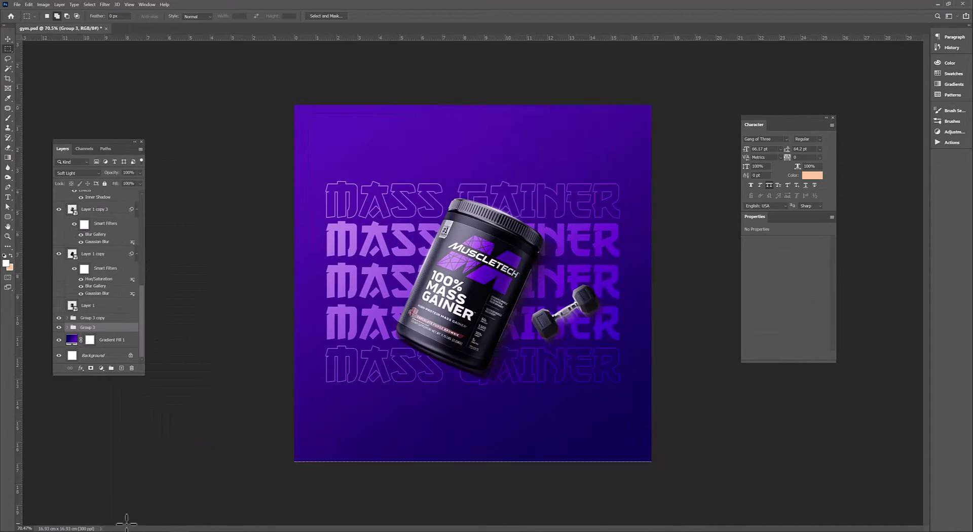
scroll(239, 440, "up", 5)
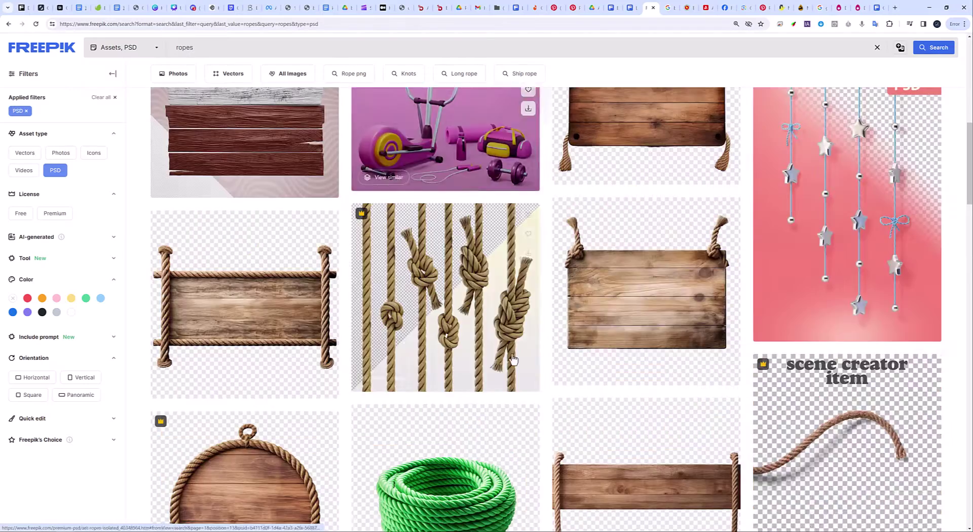
scroll(835, 400, "down", 5)
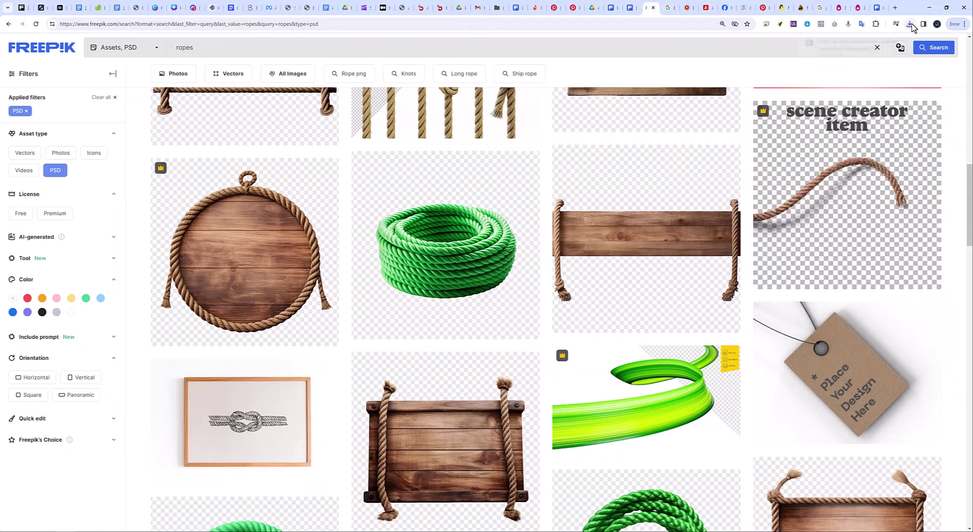
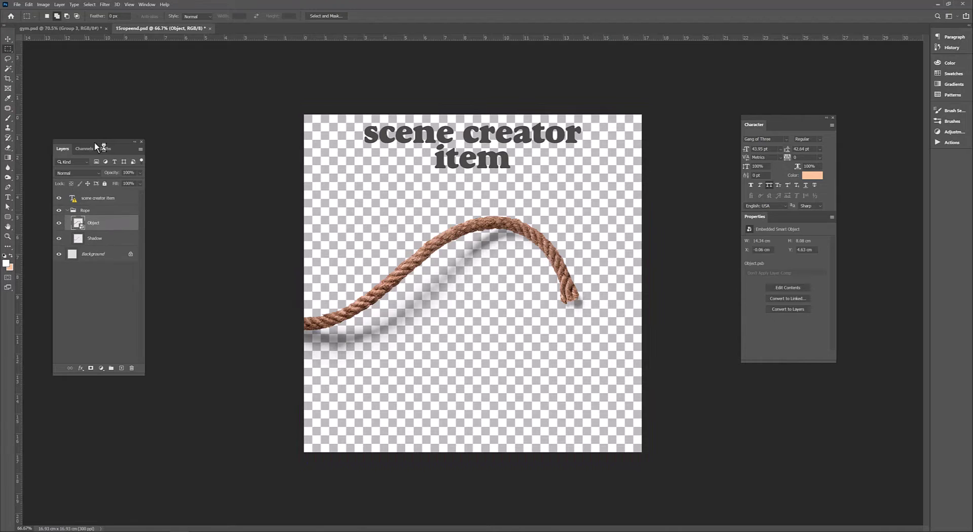
Step: Bring the rope into gym.psd at the top of the stack and group the loose layers into Group 4
left_click_drag(94, 142, 401, 247)
left_click_drag(87, 355, 91, 328)
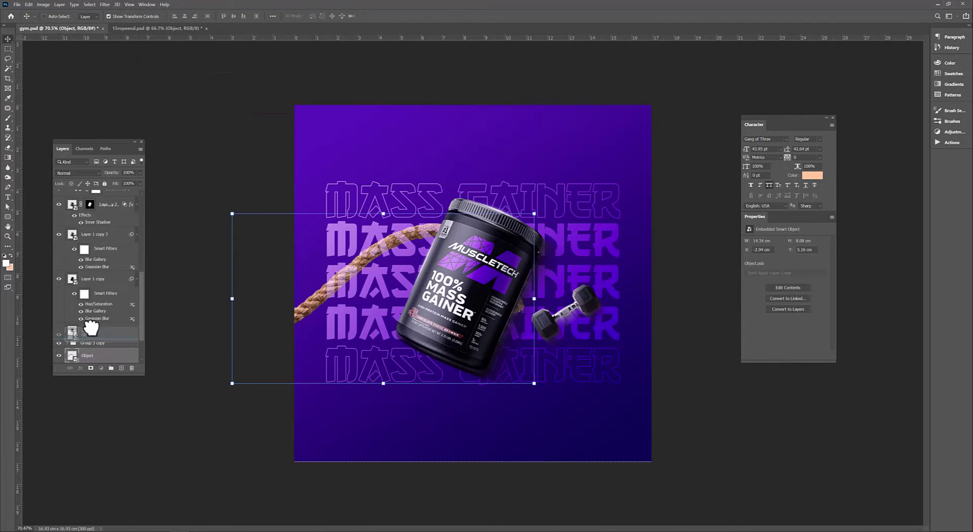
left_click_drag(91, 276, 91, 274)
left_click(104, 237)
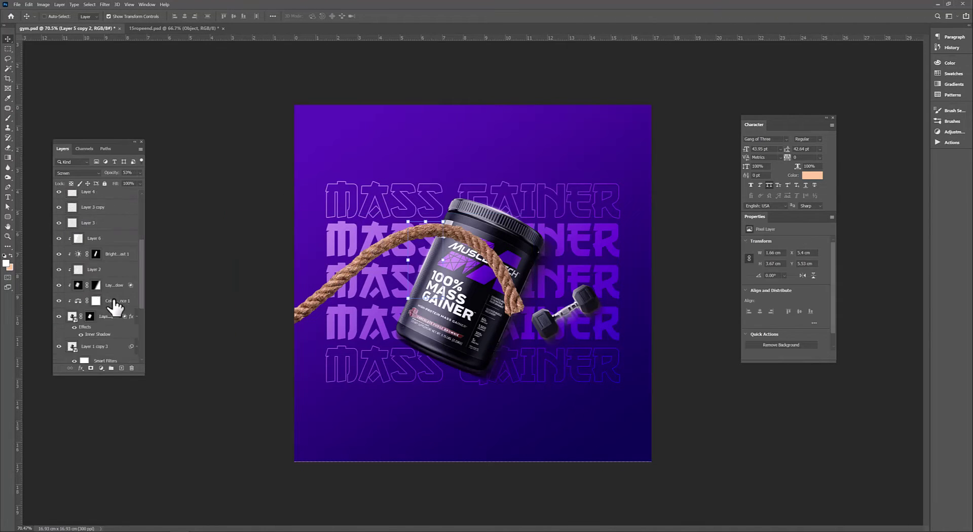
left_click(120, 272, "shift")
key("ctrl+g")
Step: Enlarge the rope, rotate it about -21° and stretch it diagonally across the canvas
left_click(91, 205)
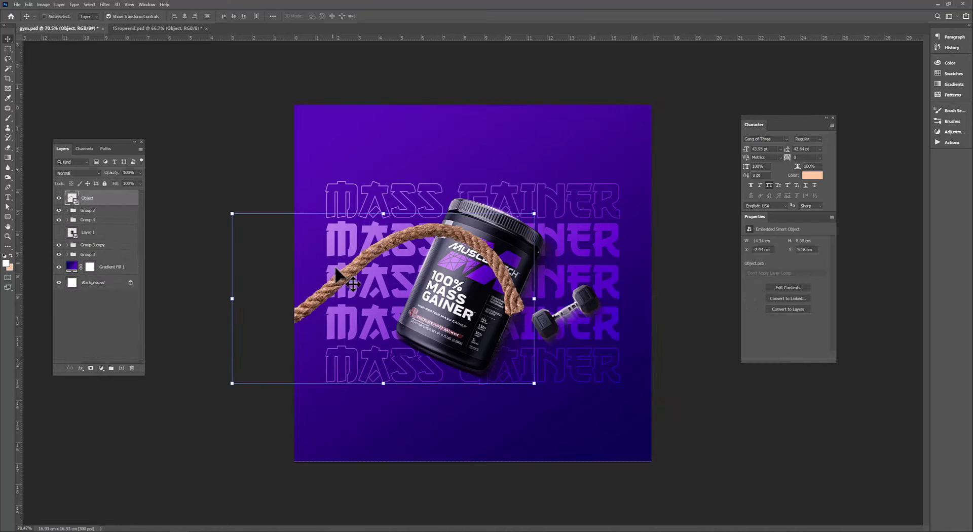
left_click_drag(335, 265, 362, 331)
left_click_drag(560, 276, 935, 201)
left_click_drag(589, 269, 628, 276)
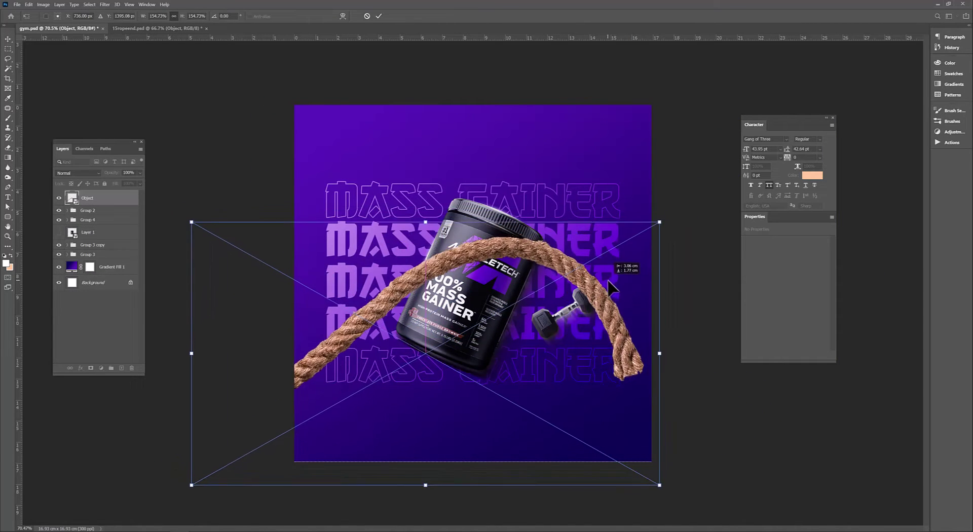
mouse_move(658, 219)
left_mouse_down()
mouse_move(576, 244)
mouse_move(538, 192)
left_mouse_up()
mouse_move(542, 262)
left_mouse_down()
mouse_move(514, 307)
mouse_move(514, 276)
left_mouse_up()
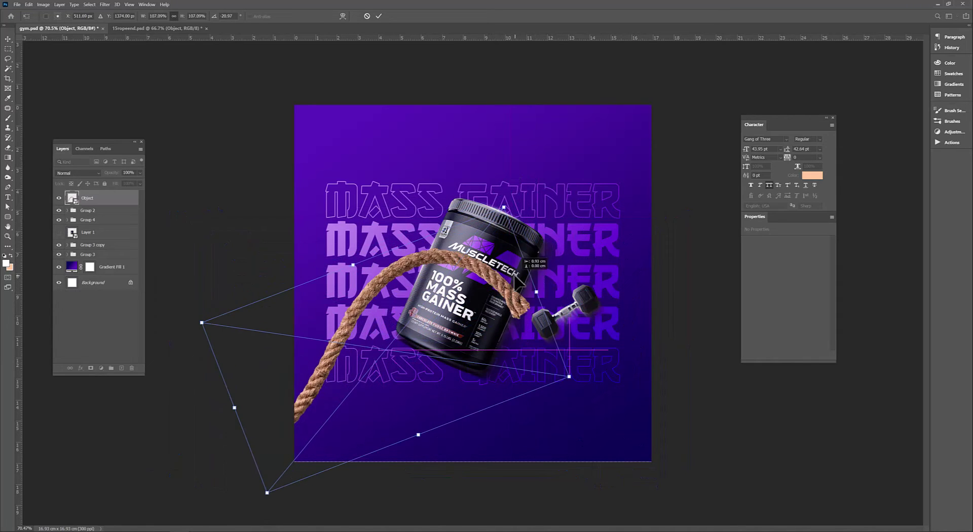
left_click_drag(504, 206, 971, 159)
Step: Scale the rope to about 310% and rotate it to about -61° over the tub
key("ctrl+minus")
key("ctrl+minus")
key("ctrl+minus")
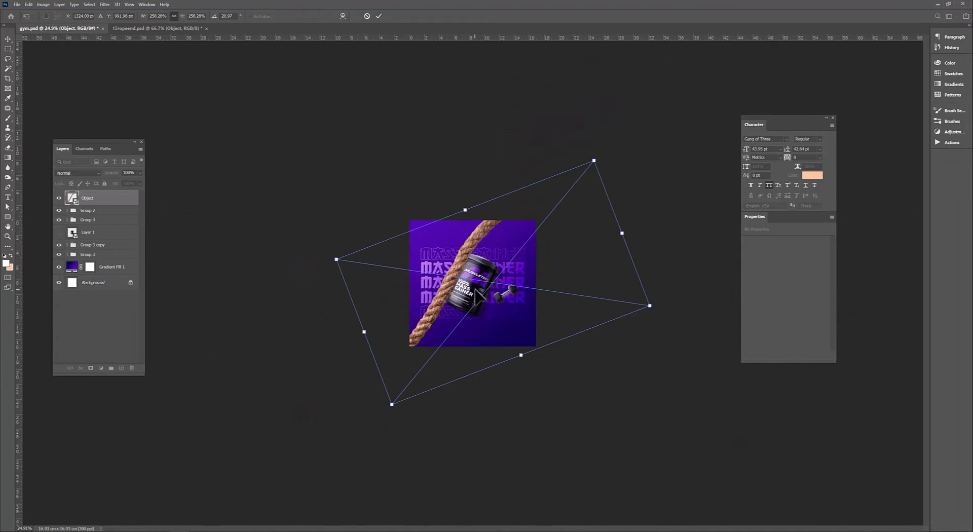
left_click_drag(565, 337, 637, 275)
mouse_move(455, 283)
left_mouse_down()
mouse_move(514, 292)
mouse_move(506, 355)
left_mouse_up()
key("ctrl+plus")
mouse_move(537, 264)
left_mouse_down()
mouse_move(516, 220)
mouse_move(547, 238)
left_mouse_up()
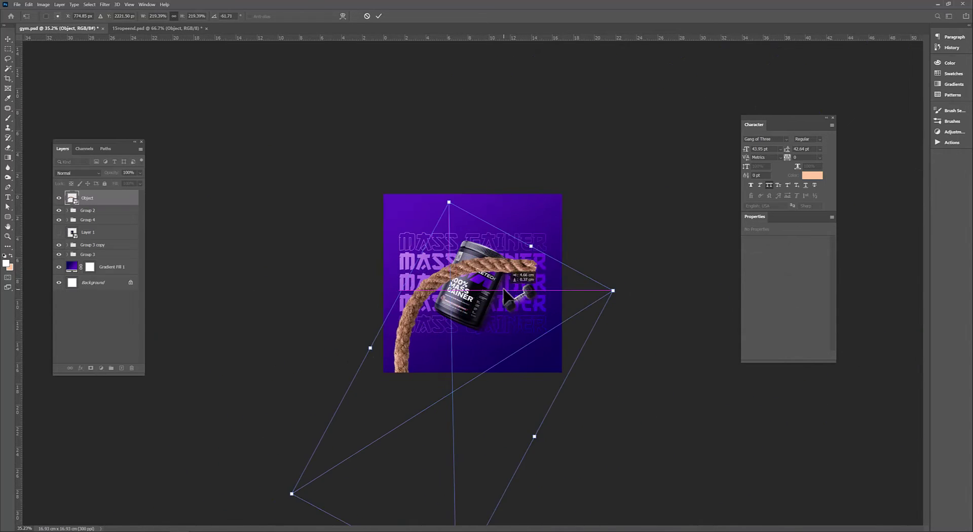
key("ctrl+plus")
key("Return")
Step: Duplicate the rope as Object copy, rotate it upward, and place it below Group 4
left_click_drag(101, 208, 101, 232)
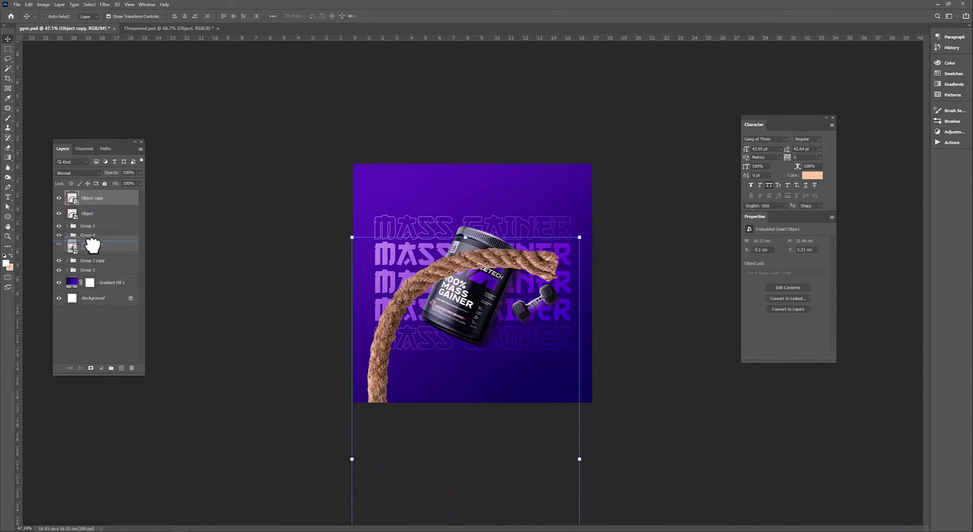
key("ctrl+t")
left_click_drag(537, 258, 540, 183)
key("Return")
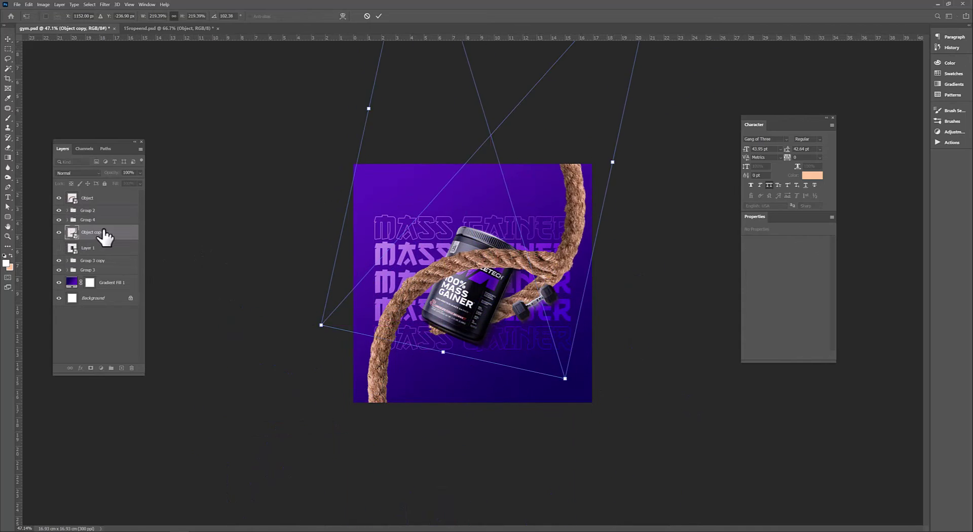
left_click_drag(109, 233, 107, 231)
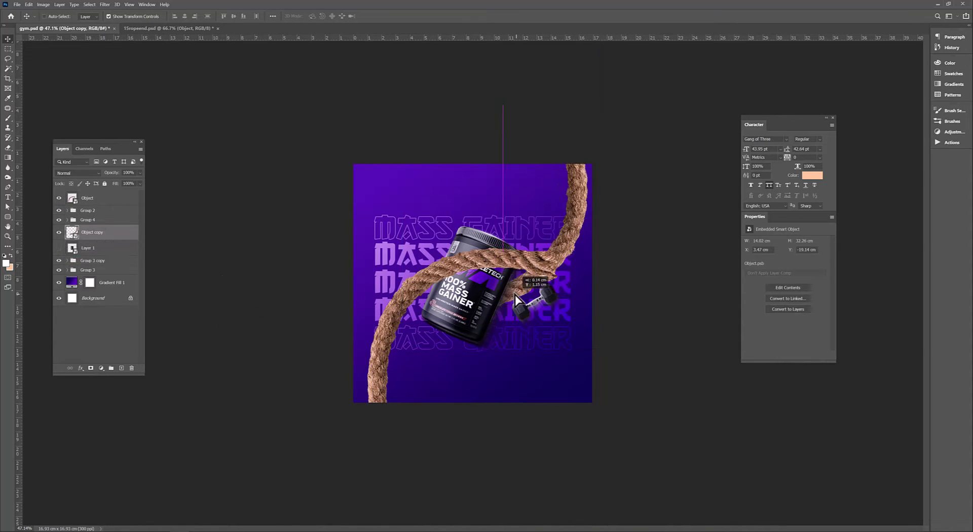
Step: Rotate and scale the rope copy, then rotate and nudge the original rope into line
left_click_drag(515, 313, 509, 312)
left_click_drag(606, 240, 571, 217)
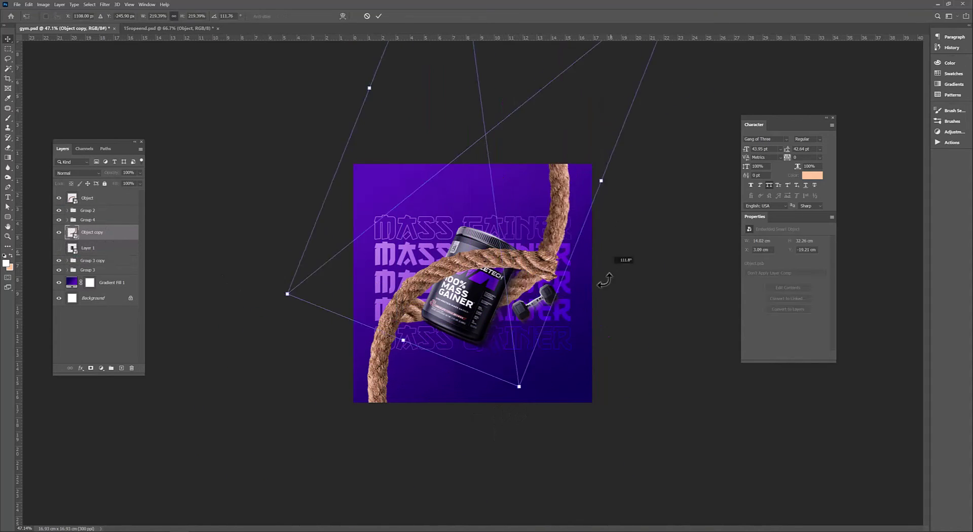
key("Return")
key("ctrl+t")
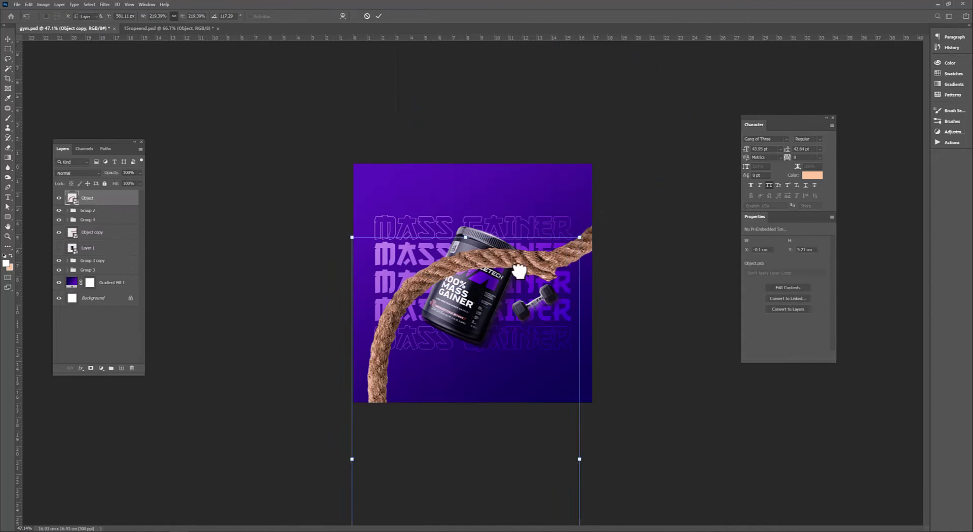
left_click_drag(583, 284, 544, 222)
left_click_drag(487, 279, 494, 283)
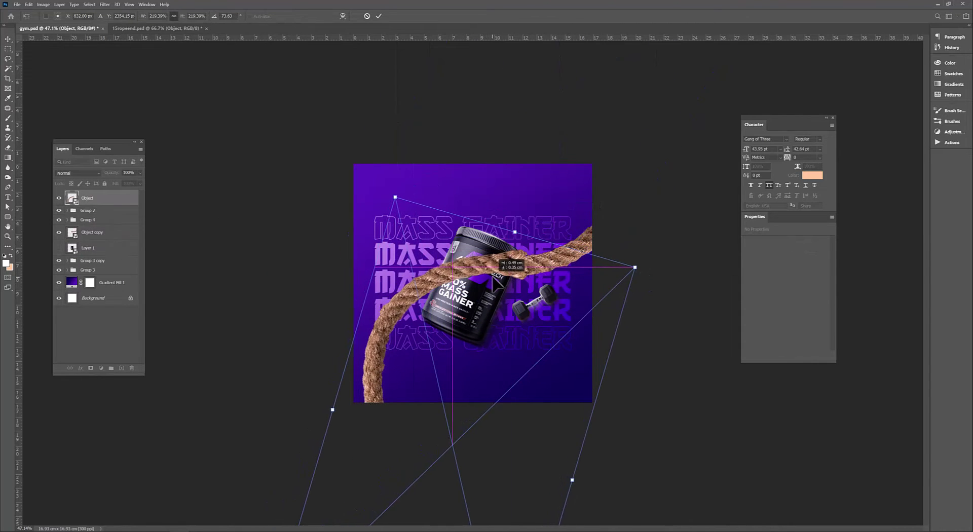
Step: Transform both ropes together: rotate about -20°, lower them, and enlarge to about 185%
left_click(97, 234, "ctrl")
key("ctrl+t")
mouse_move(655, 233)
left_mouse_down()
mouse_move(660, 217)
mouse_move(643, 232)
left_mouse_up()
mouse_move(563, 220)
left_mouse_down()
mouse_move(563, 264)
mouse_move(558, 247)
left_mouse_up()
left_click_drag(629, 252, 716, 229)
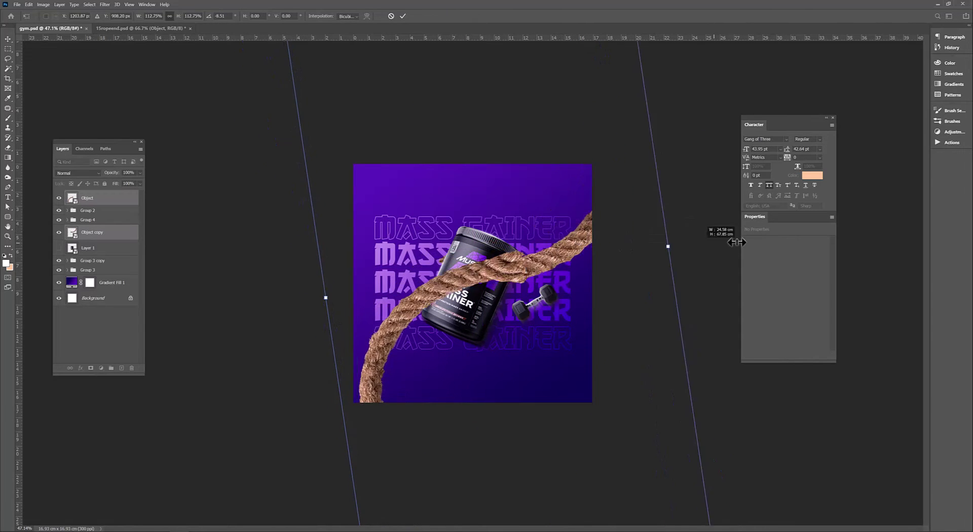
Step: Put the rope behind the tub in the lower-right corner, rotated about -82°, with Gaussian Blur 23.5
left_click_drag(99, 205, 76, 223)
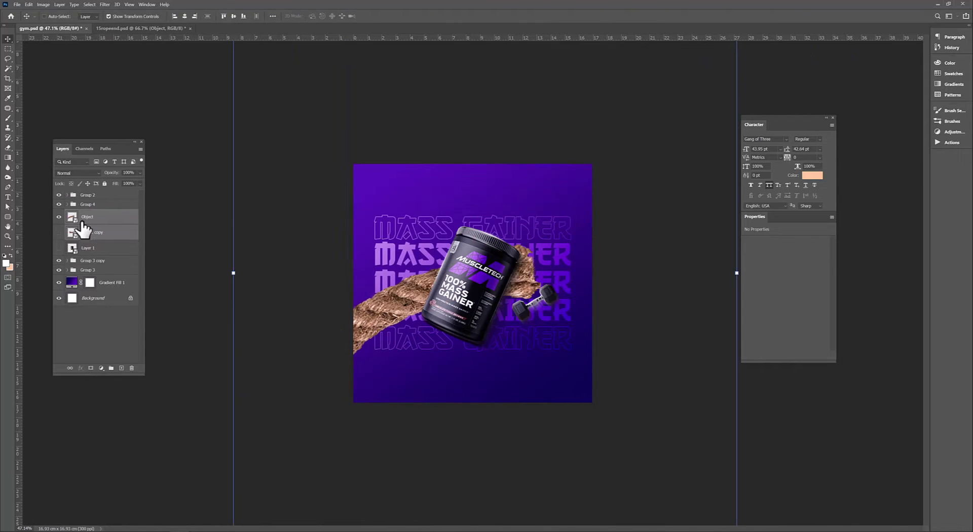
mouse_move(341, 302)
left_mouse_down()
mouse_move(655, 393)
mouse_move(537, 250)
left_mouse_up()
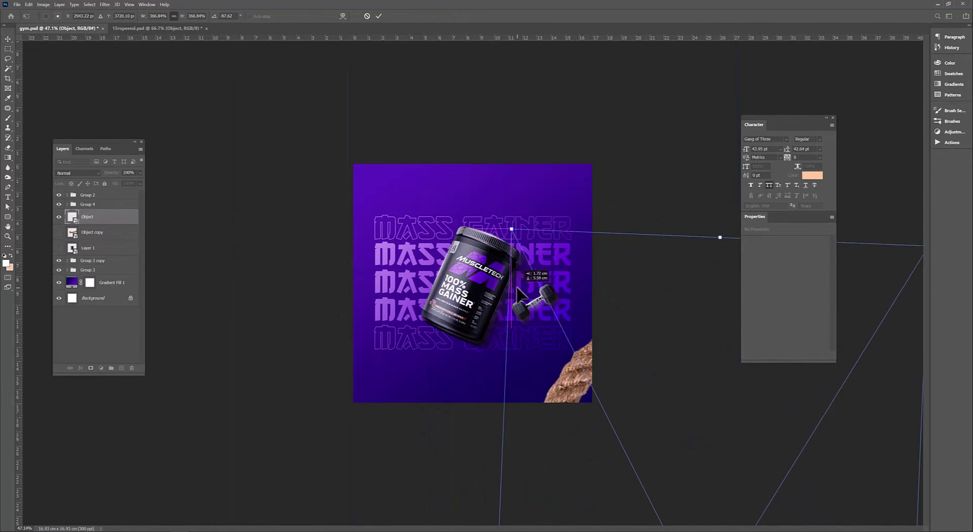
left_click_drag(539, 249, 552, 353)
key("Return")
left_click(104, 4)
mouse_move(109, 88)
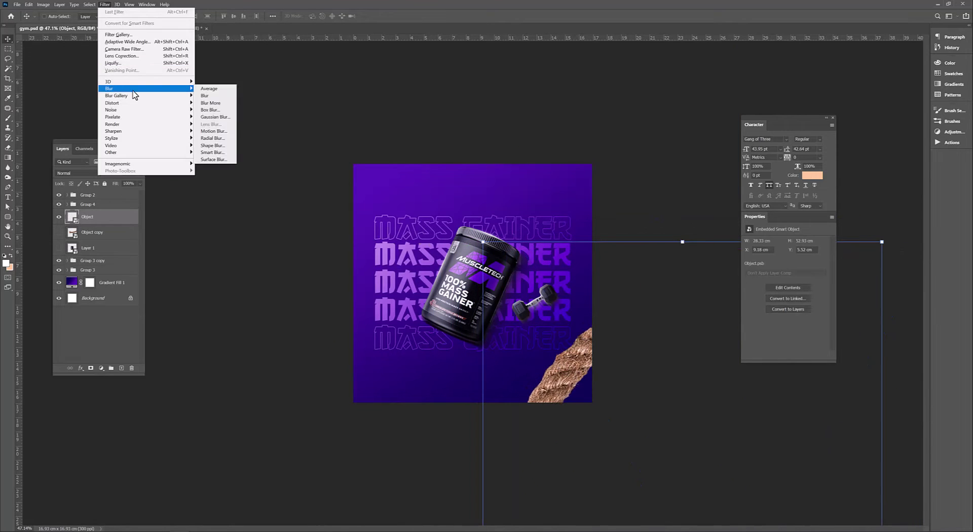
left_click(213, 123)
left_click(786, 315)
Step: Duplicate the blurred rope, rotate the copy about -84°, and move it to the left edge
key("ctrl+j")
key("ctrl+t")
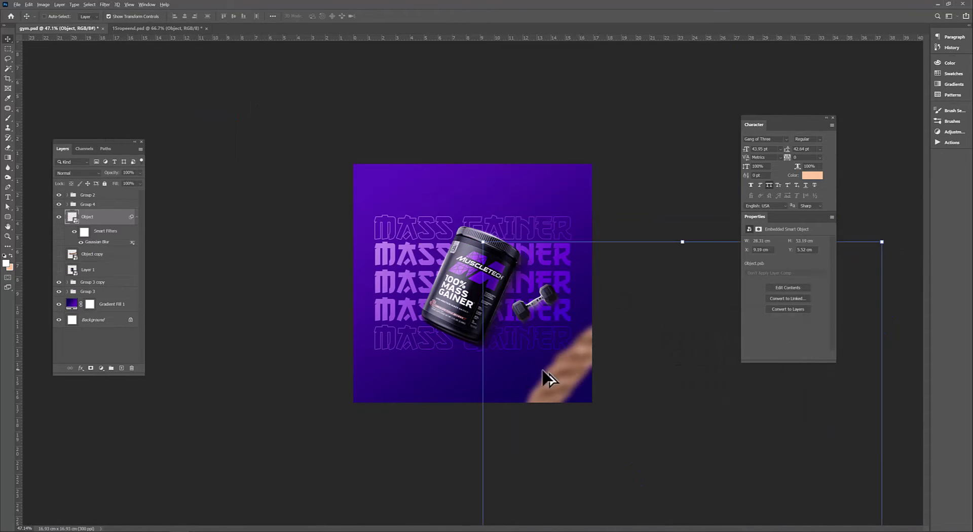
mouse_move(542, 380)
left_mouse_down()
mouse_move(501, 253)
mouse_move(408, 264)
left_mouse_up()
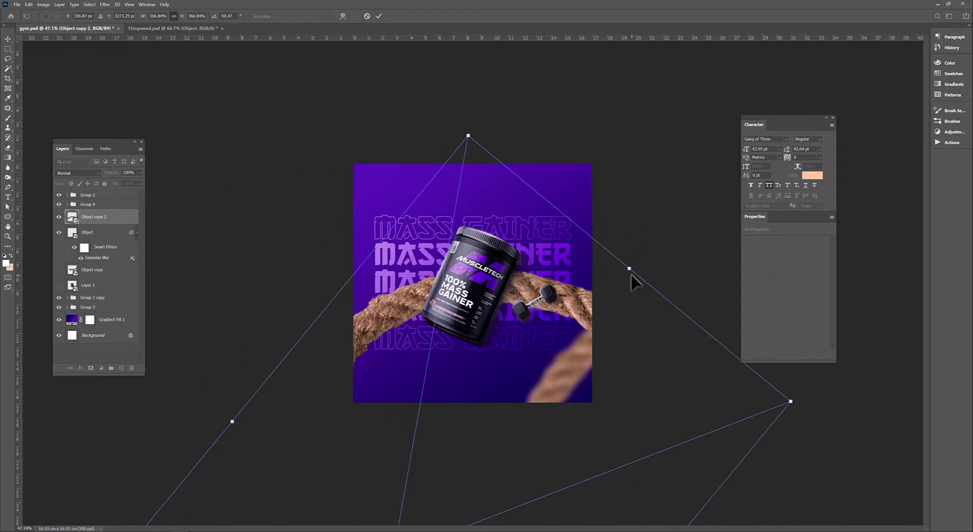
key("Return")
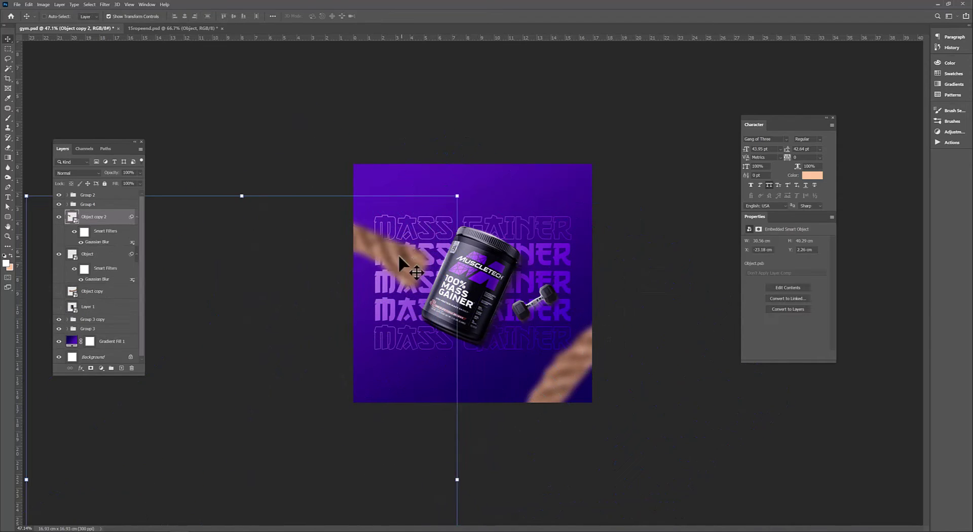
key("ctrl+t")
mouse_move(464, 189)
left_mouse_down()
mouse_move(382, 262)
mouse_move(391, 264)
left_mouse_up()
key("Return")
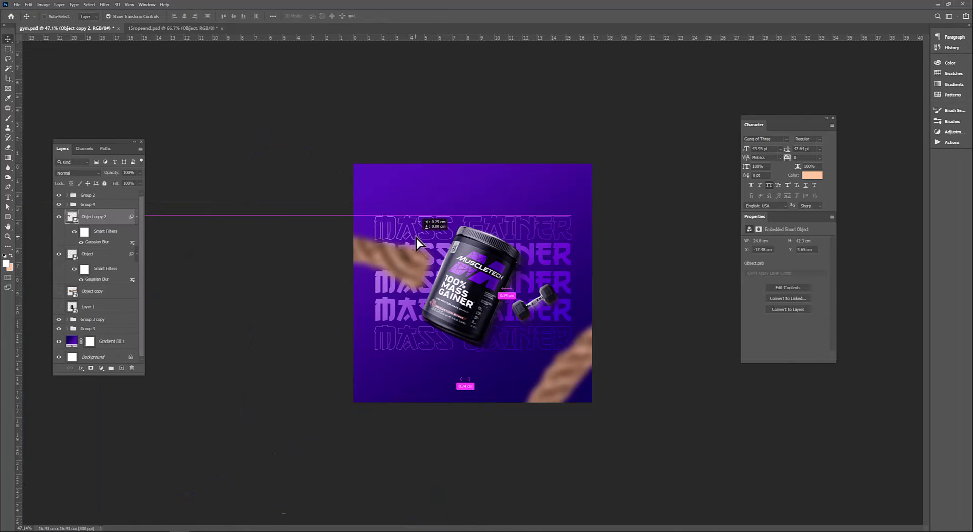
Step: Add a new layer clipped to the rope copy in Soft Light blend mode
left_click(121, 368)
right_click(104, 217)
left_click(135, 336)
key("b")
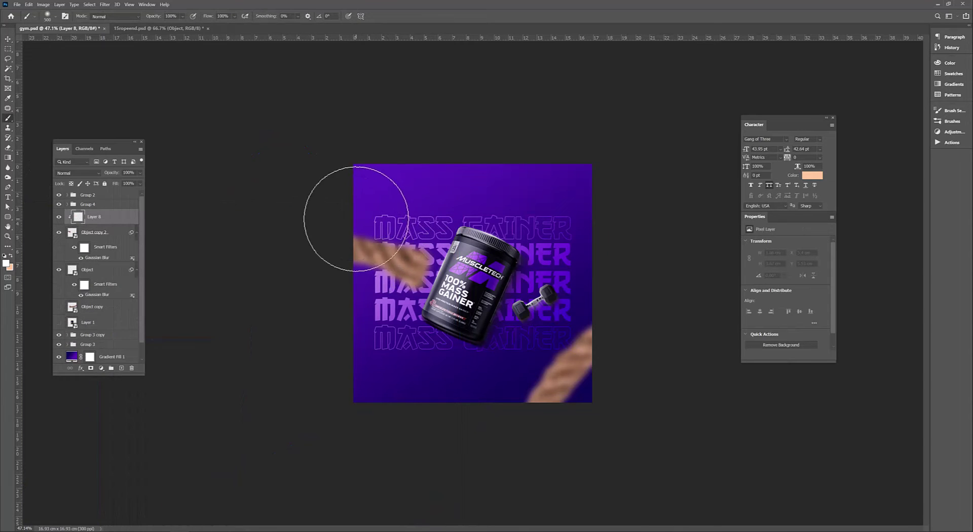
left_click(76, 173)
left_click(67, 286)
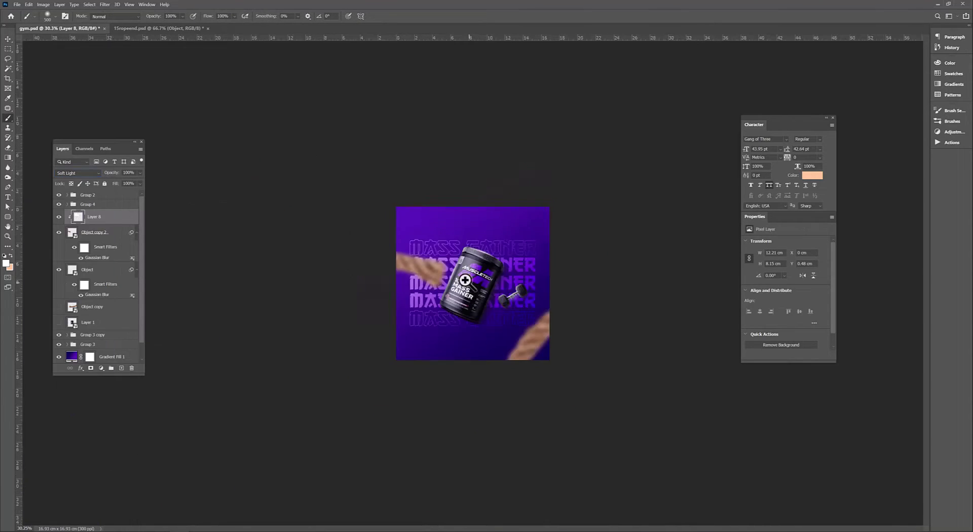
scroll(472, 283, "up", 3)
Step: Open flares image 13 from clients > product manipulation > effect image folder
left_click(94, 527)
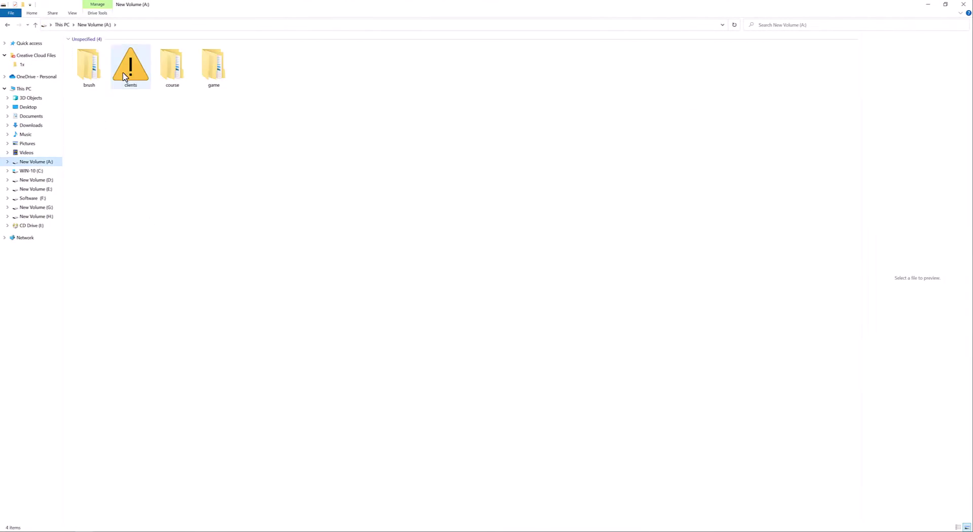
double_click(125, 77)
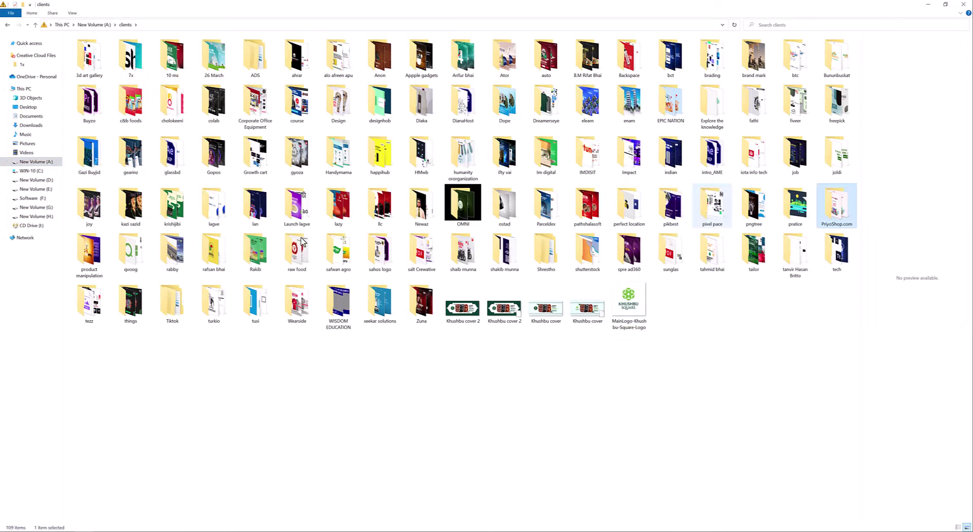
double_click(88, 251)
double_click(91, 56)
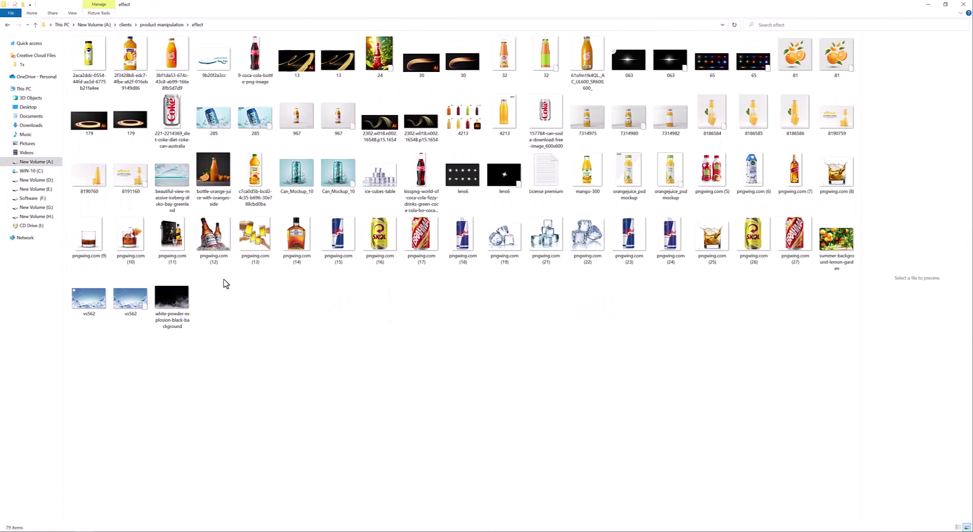
left_click(338, 60)
double_click(753, 60)
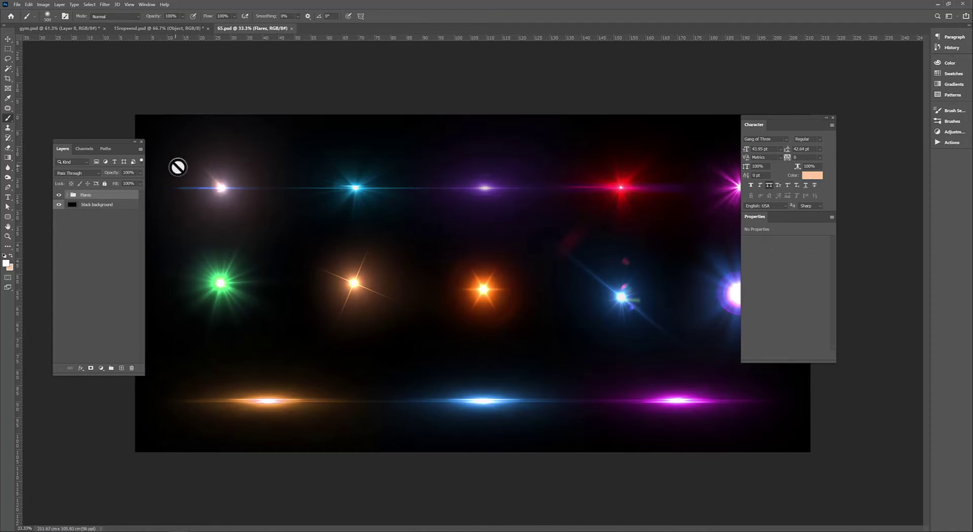
Step: Drag the pink lens flare from the flares sheet into the gym ad
left_click(77, 206)
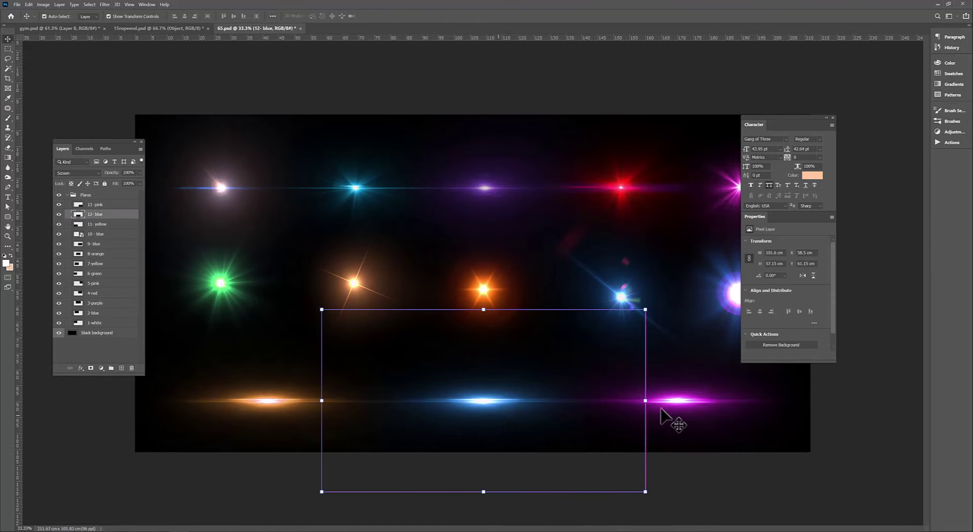
mouse_move(676, 403)
left_mouse_down()
mouse_move(165, 26)
mouse_move(516, 170)
left_mouse_up()
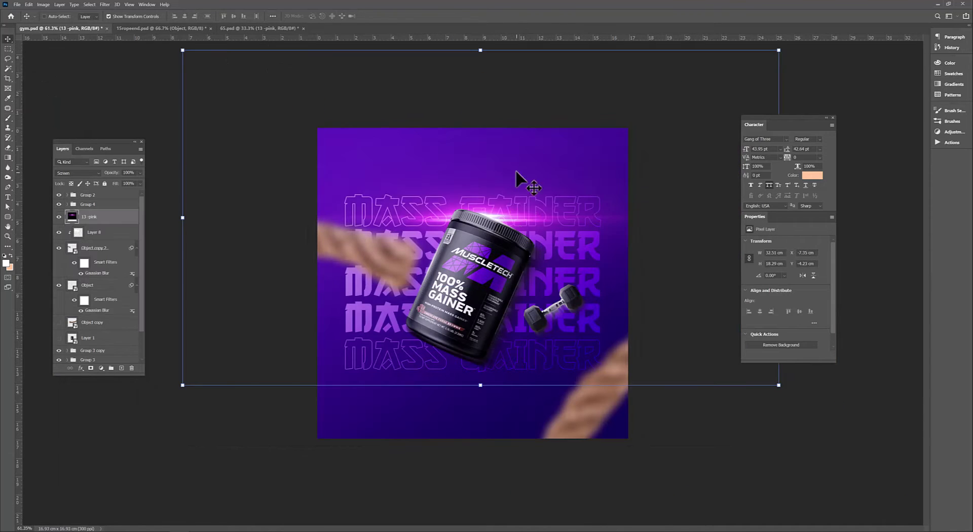
left_click_drag(529, 263, 539, 211)
scroll(569, 191, "up", 5)
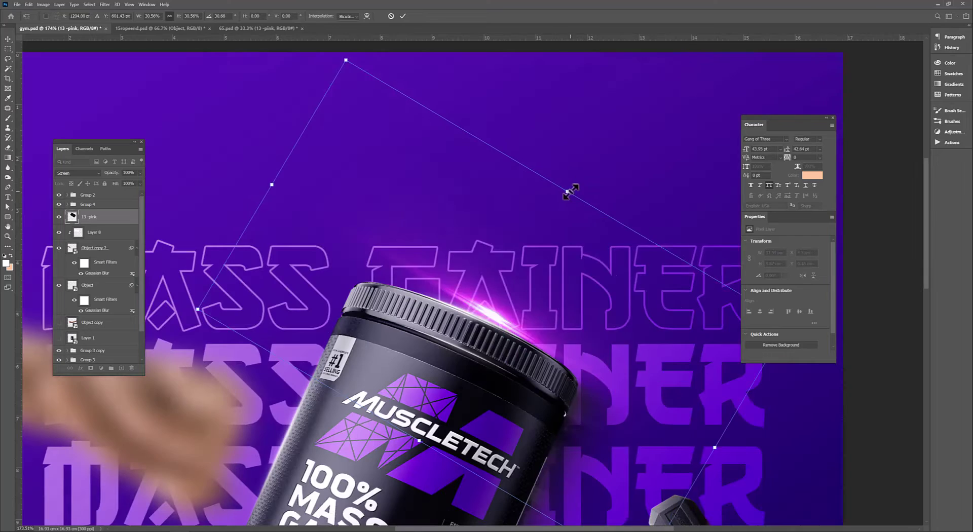
Step: Shrink the flare, tilt it about -8° onto the tub lid rim, at about 57% opacity
key("Return")
left_click_drag(89, 217, 104, 193)
left_click_drag(478, 146, 449, 148)
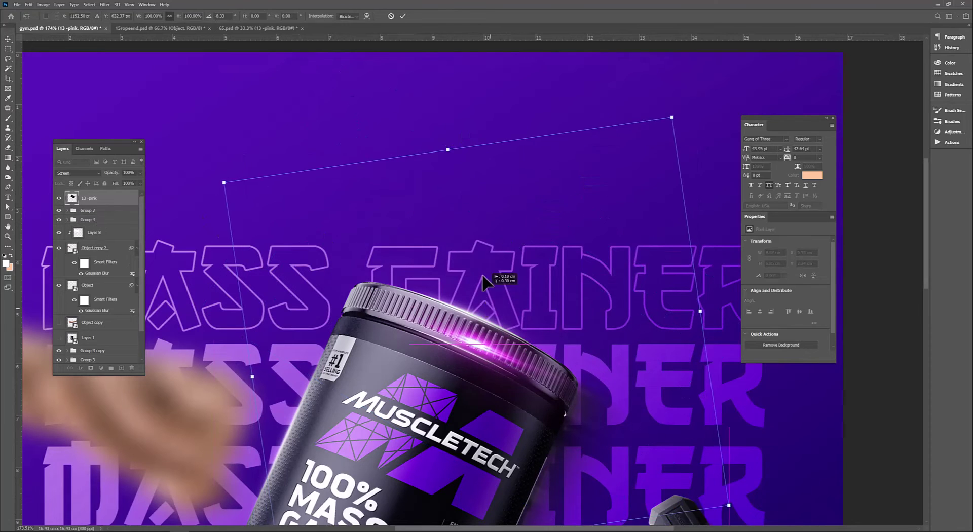
left_click_drag(494, 315, 474, 277)
left_click_drag(140, 173, 124, 183)
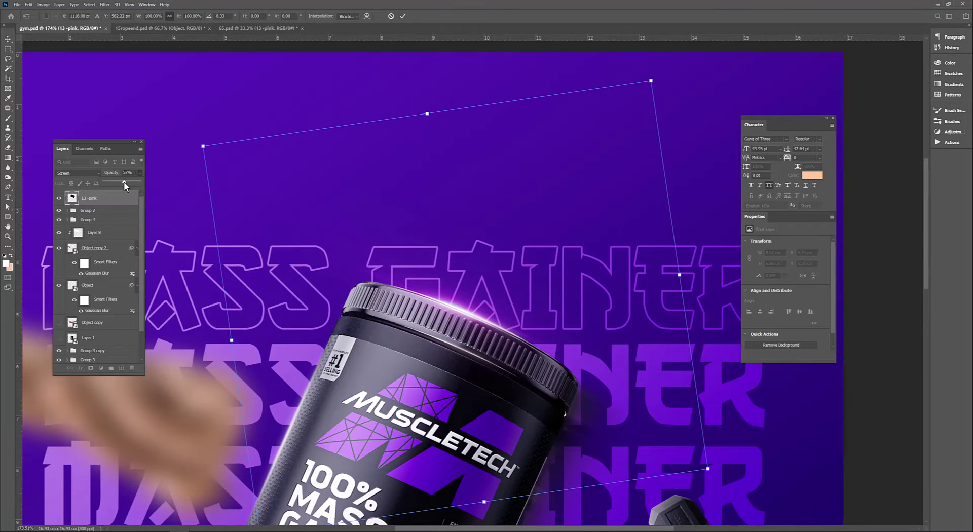
left_click(43, 173)
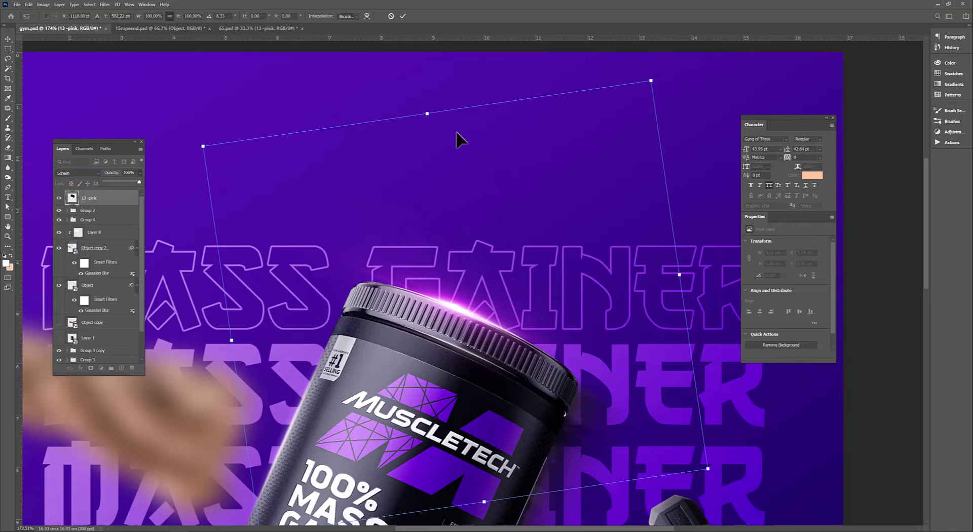
key("Return")
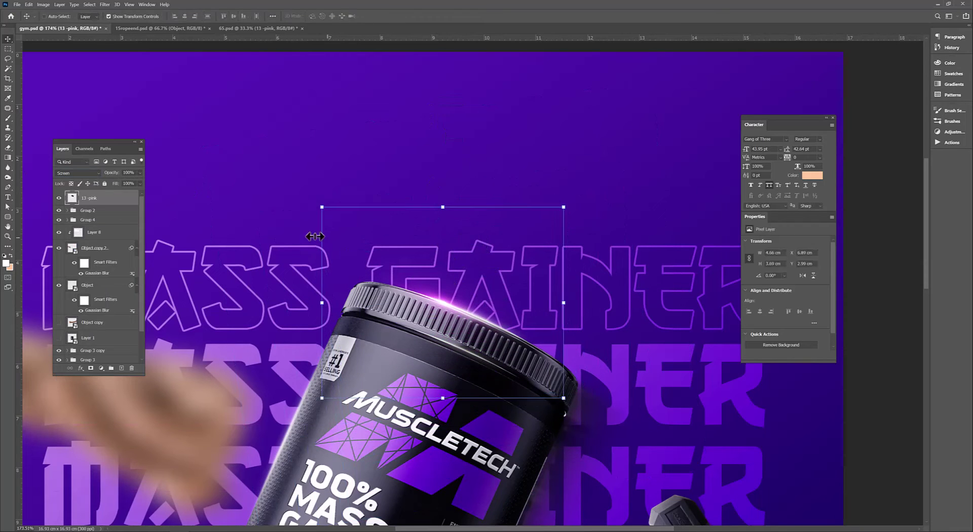
Step: Add a Black & White adjustment to the flare to make it white
scroll(442, 271, "down", 5)
scroll(522, 215, "up", 2)
left_click(102, 368)
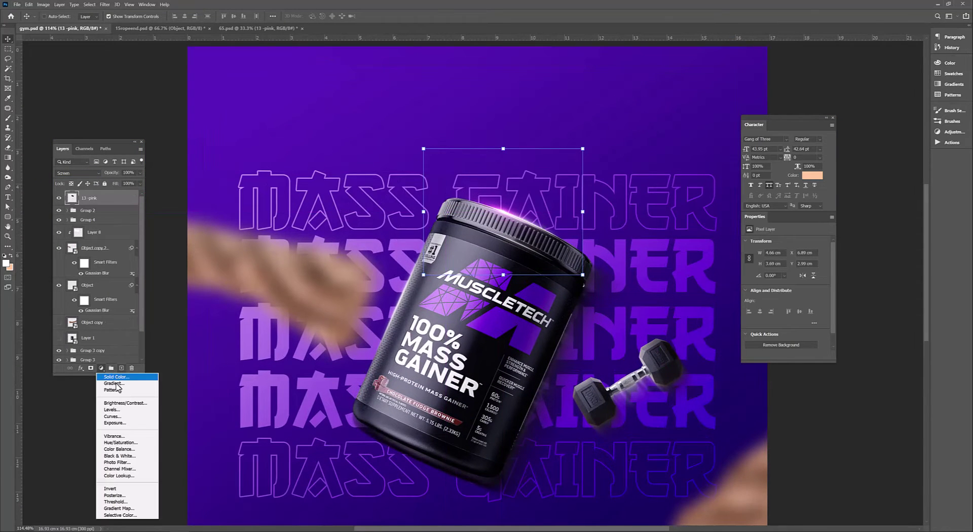
left_click(132, 459)
mouse_move(520, 210)
left_mouse_down()
mouse_move(530, 245)
mouse_move(525, 239)
left_mouse_up()
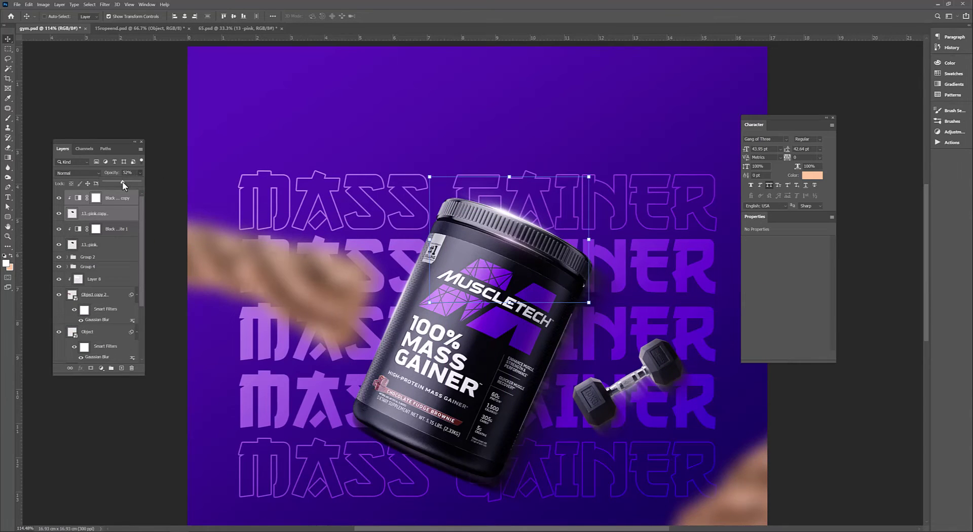
Step: Duplicate the flare, rotate the copy 90°, and place it on the dumbbell
key("ctrl+j")
key("ctrl+t")
left_click_drag(289, 295, 419, 359)
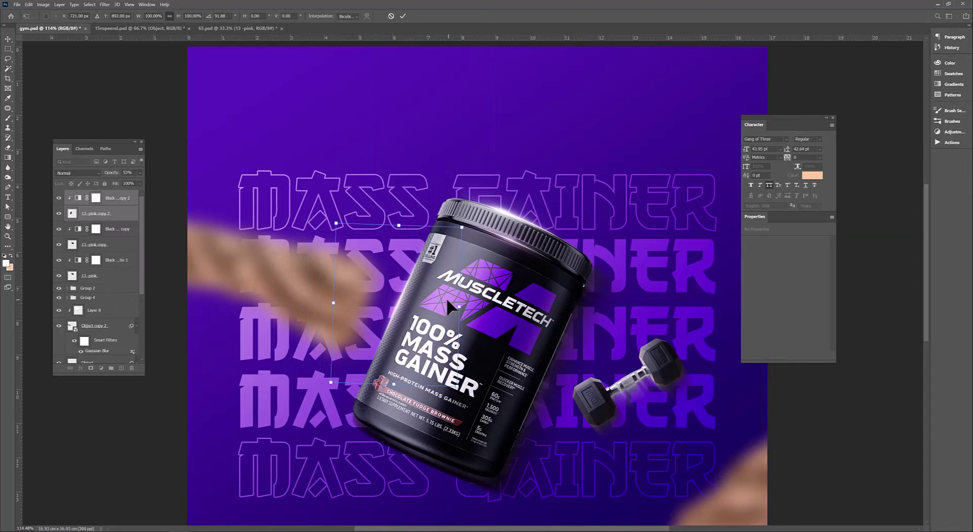
left_click_drag(446, 297, 373, 213)
left_click_drag(373, 179, 600, 244)
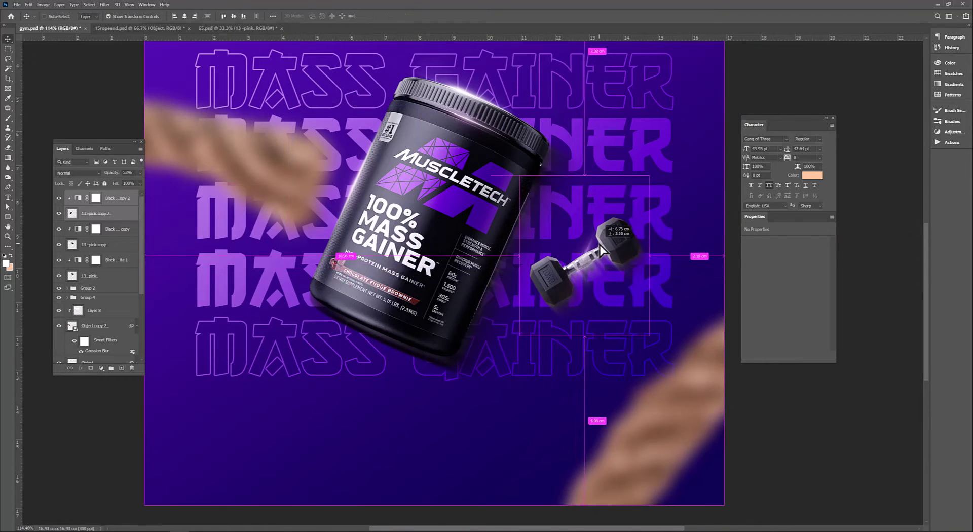
Step: Add another slightly dimmer flare copy angled along the dumbbell handle
key("ctrl+j")
key("ctrl+t")
left_click_drag(679, 152, 699, 218)
scroll(590, 272, "up", 5)
left_click_drag(591, 271, 592, 275)
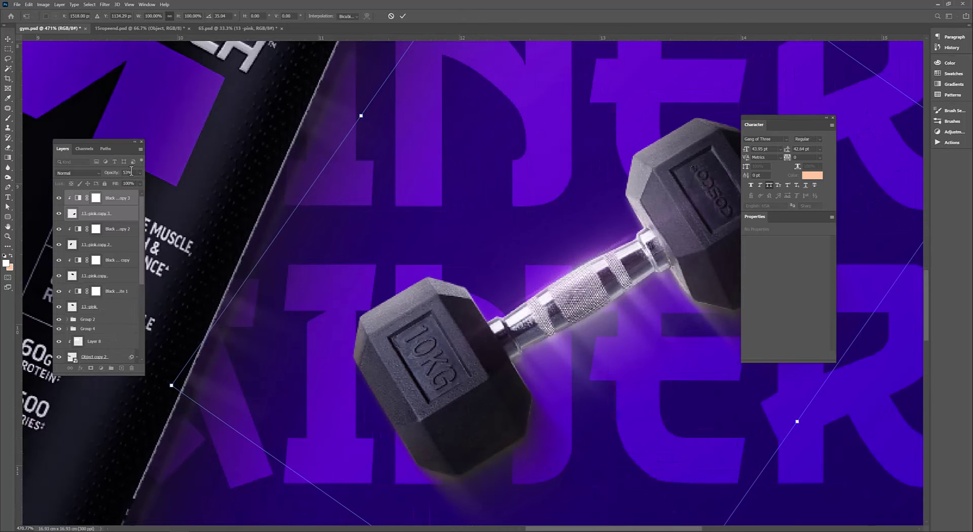
left_click_drag(141, 186, 138, 185)
scroll(554, 292, "down", 4)
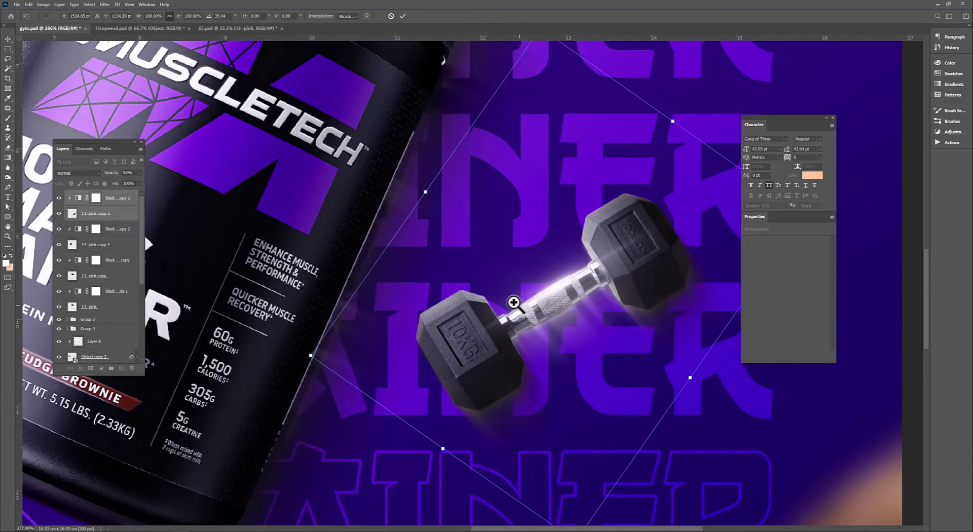
scroll(513, 304, "down", 4)
key("Return")
Step: Reduce the Gaussian Blur radius on the Object rope layer
scroll(112, 315, "down", 5)
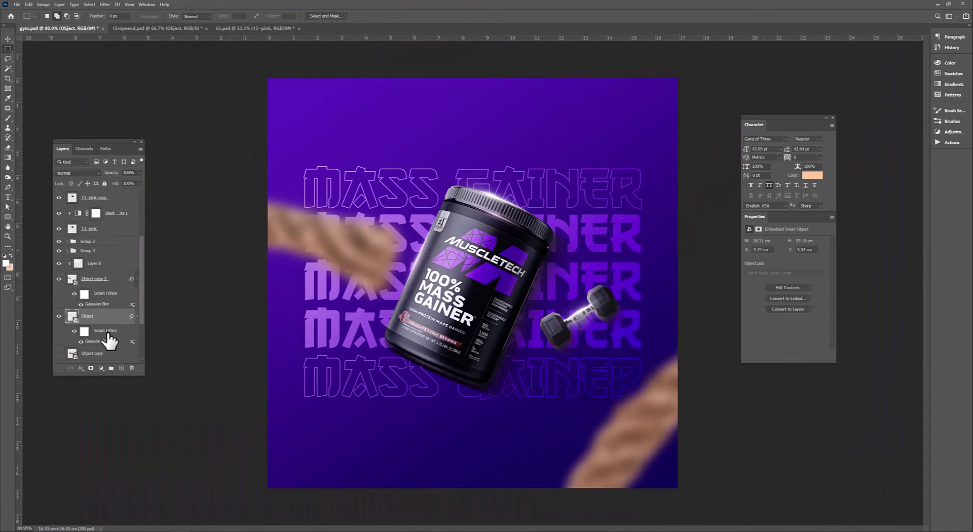
left_click(112, 315)
scroll(112, 320, "down", 2)
double_click(109, 295)
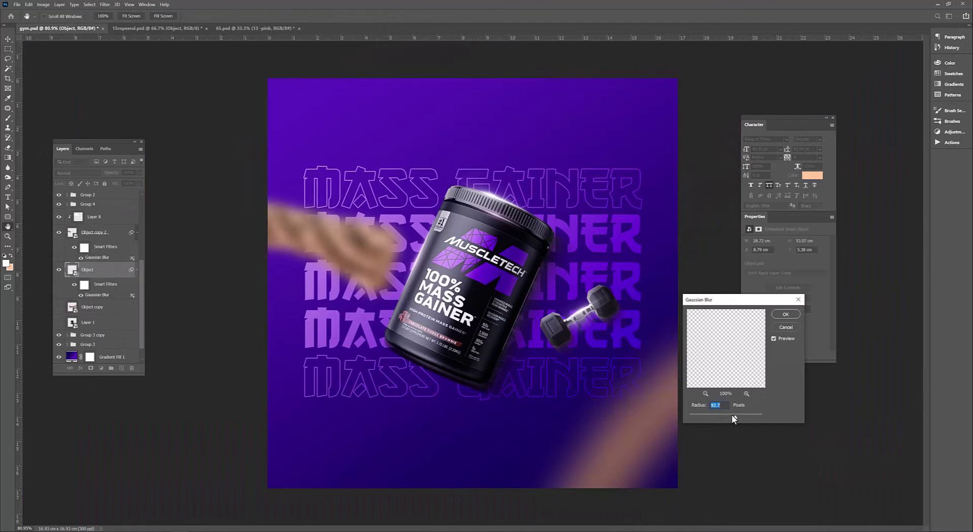
left_click_drag(734, 417, 721, 417)
left_click(785, 314)
Step: Add Layer 9 clipped to the rope in Overlay blend mode at 66%
key("ctrl+shift+alt+n")
key("m")
right_click(96, 270)
left_click(122, 337)
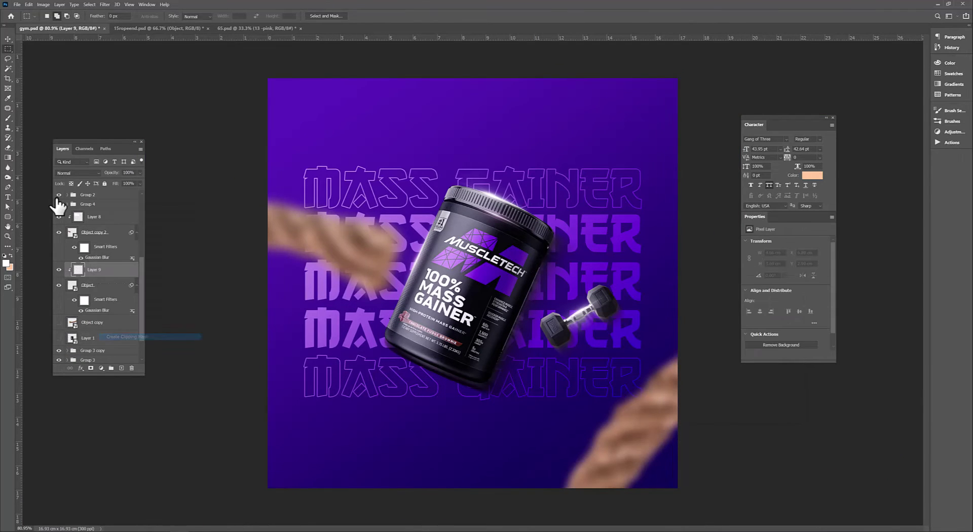
left_click(76, 172)
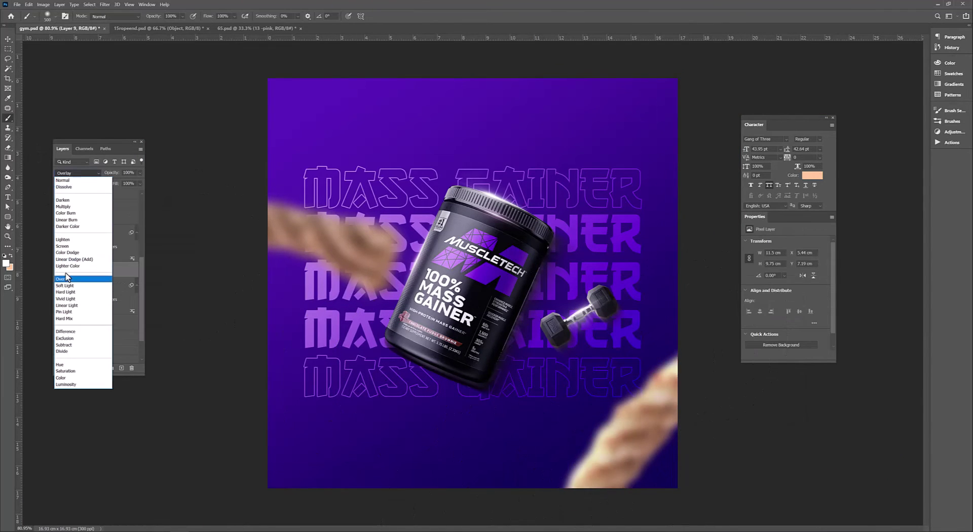
left_click(69, 277)
scroll(468, 331, "down", 3)
scroll(495, 343, "up", 2)
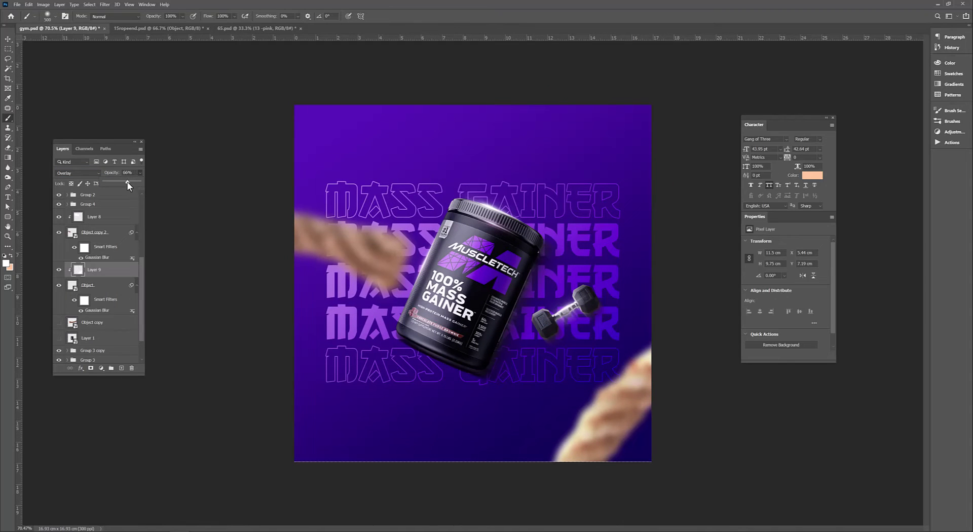
Step: Duplicate Layer 8, clip the copy to the rope, and set it to Overlay
left_click_drag(127, 186, 133, 185)
left_click(94, 217)
key("ctrl+j")
right_click(98, 217)
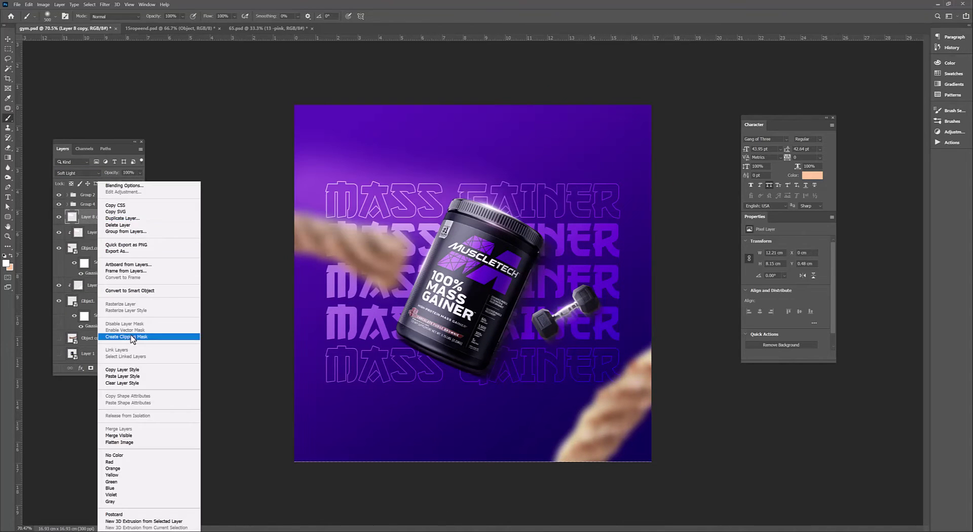
left_click(132, 337)
left_click(76, 173)
left_click(68, 246)
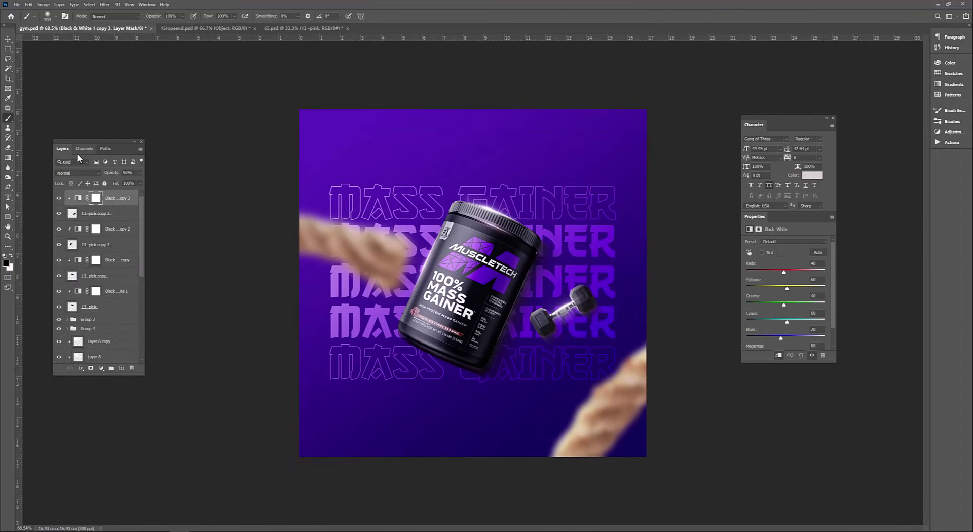
Step: Delete a layer mask and lower the 13 pink copy 2 flare layer opacity to 53%
left_click(84, 149)
left_click_drag(99, 219, 132, 363)
key("Return")
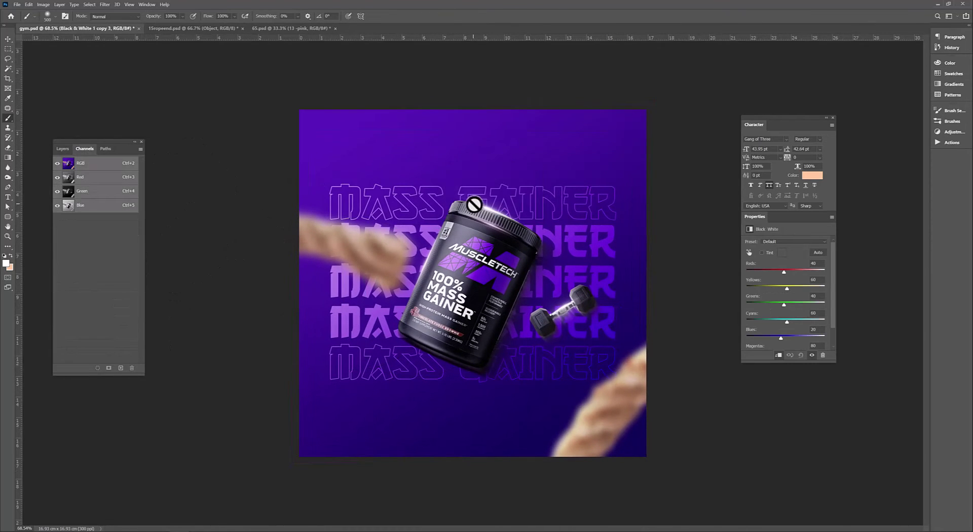
left_click(116, 258)
left_click(132, 248, "shift")
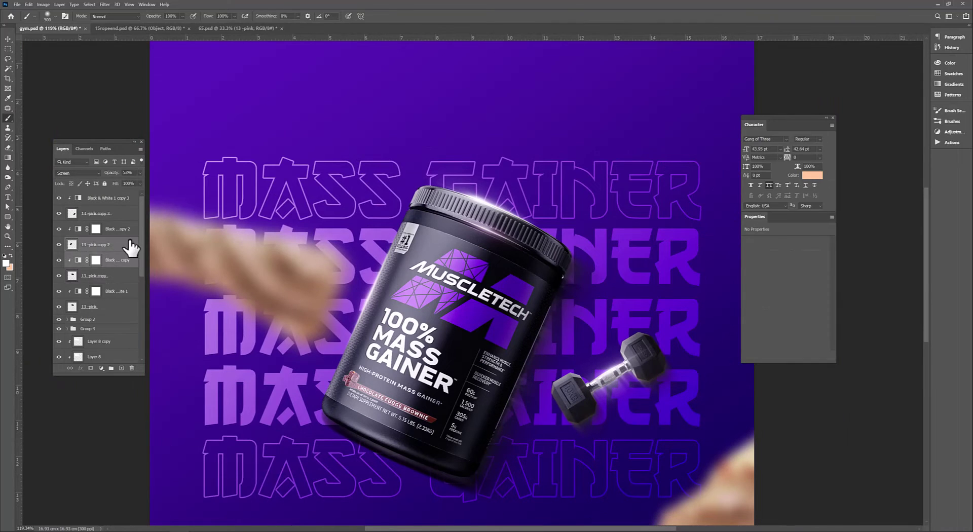
left_click(96, 229)
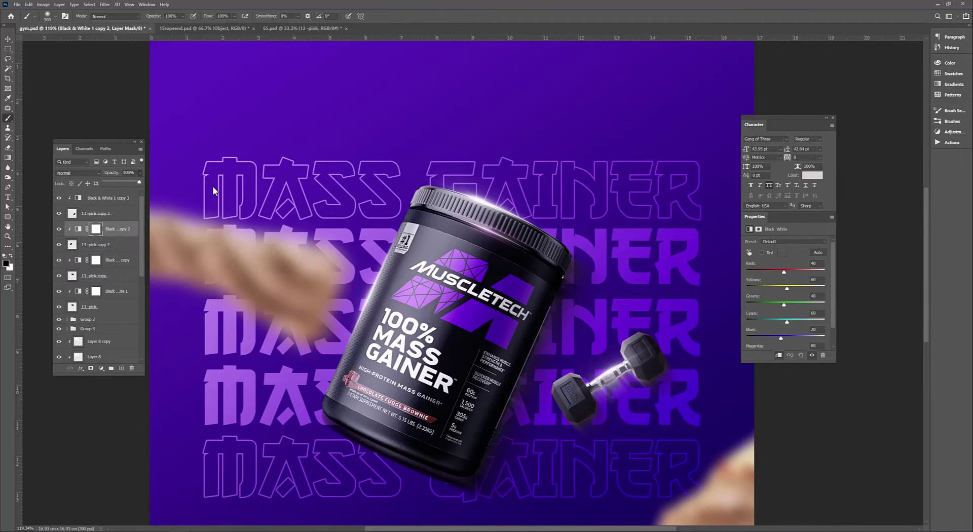
left_click(104, 261)
left_click_drag(140, 173, 137, 186)
scroll(452, 284, "down", 3)
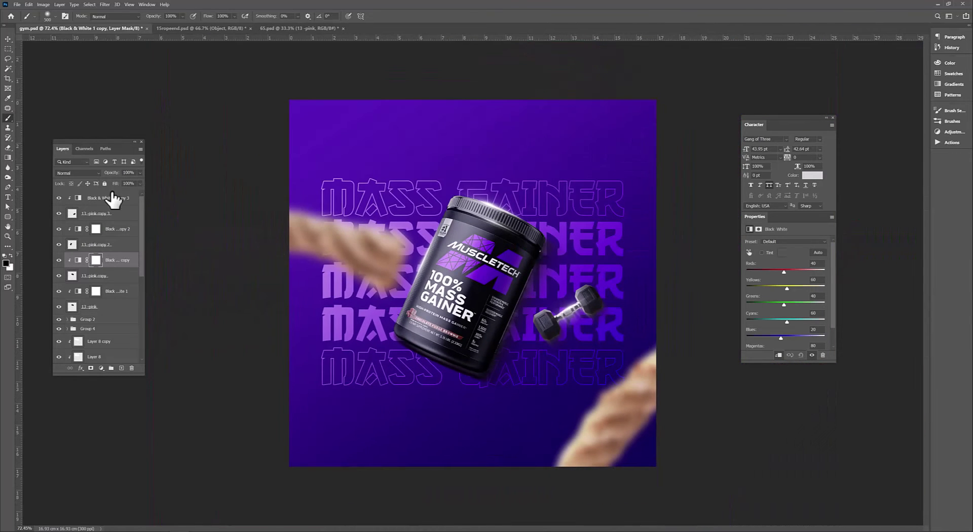
Step: Duplicate the Green channel and raise its contrast with Levels
left_click(85, 149)
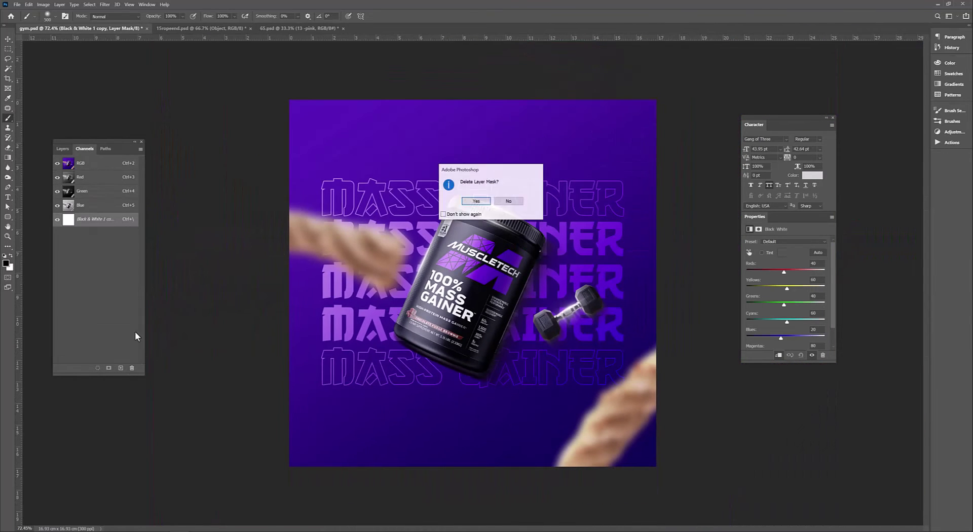
left_click(107, 201)
left_click_drag(107, 201, 121, 368)
key("ctrl+l")
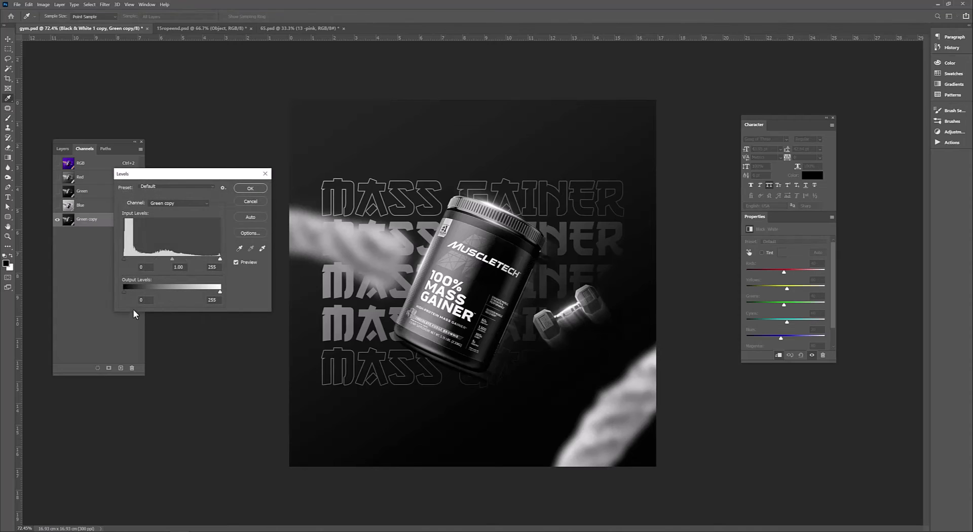
left_click_drag(124, 259, 199, 259)
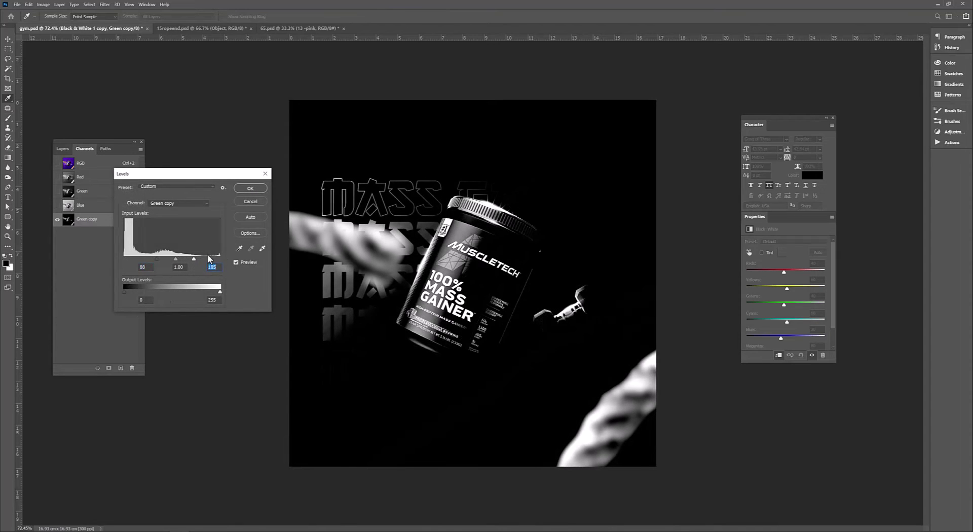
left_click(251, 188)
Step: Load the Green copy channel as a selection and return to the composite view
key("b")
left_click(68, 219, "ctrl")
left_click_drag(76, 219, 130, 366)
key("ctrl+2")
left_click(62, 148)
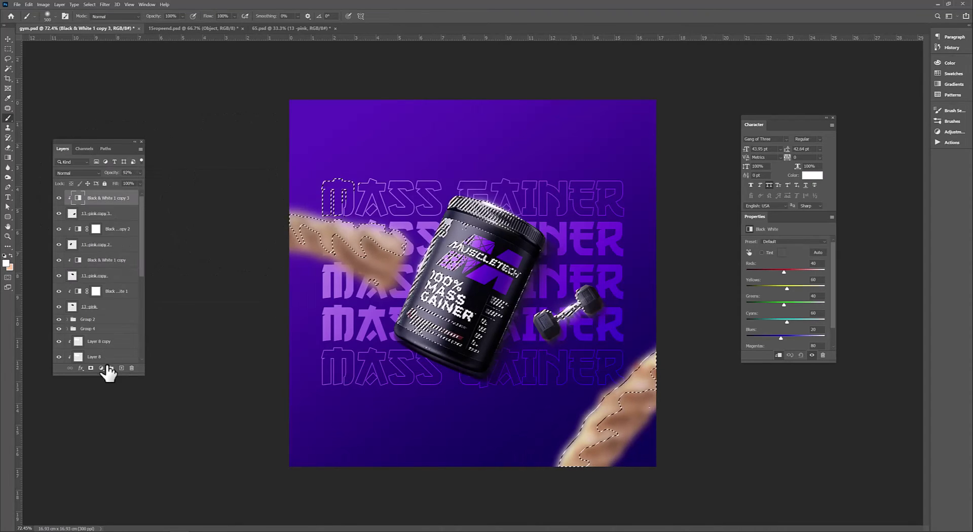
Step: Add a selection-masked Curves 1 brightening highlights, and make merged Layer 10 a smart object
left_click(101, 367)
left_click(129, 417)
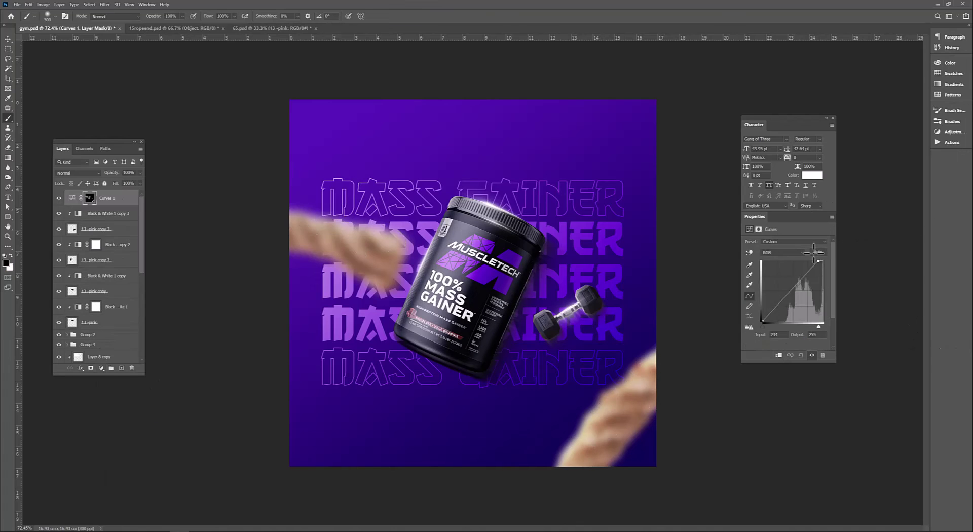
left_click(816, 252)
left_click_drag(571, 277, 553, 269)
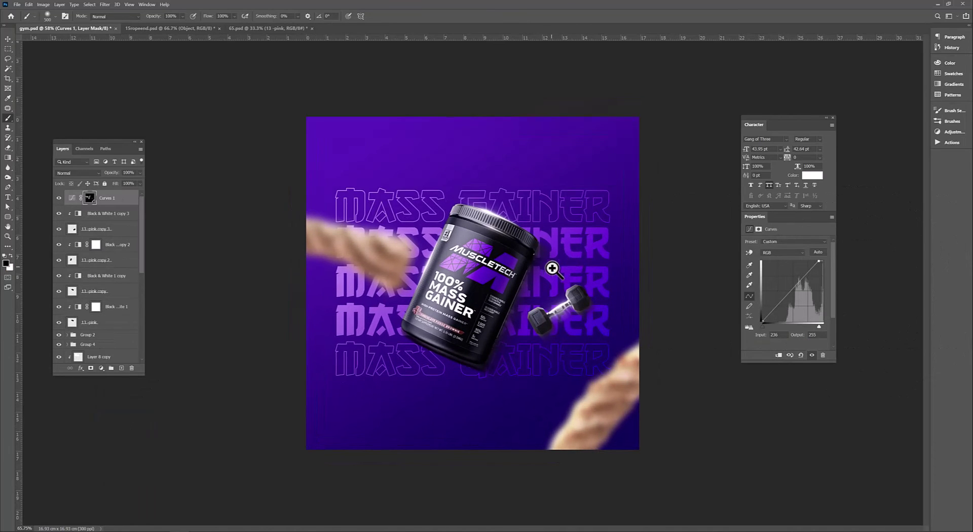
right_click(95, 223)
left_click(152, 289)
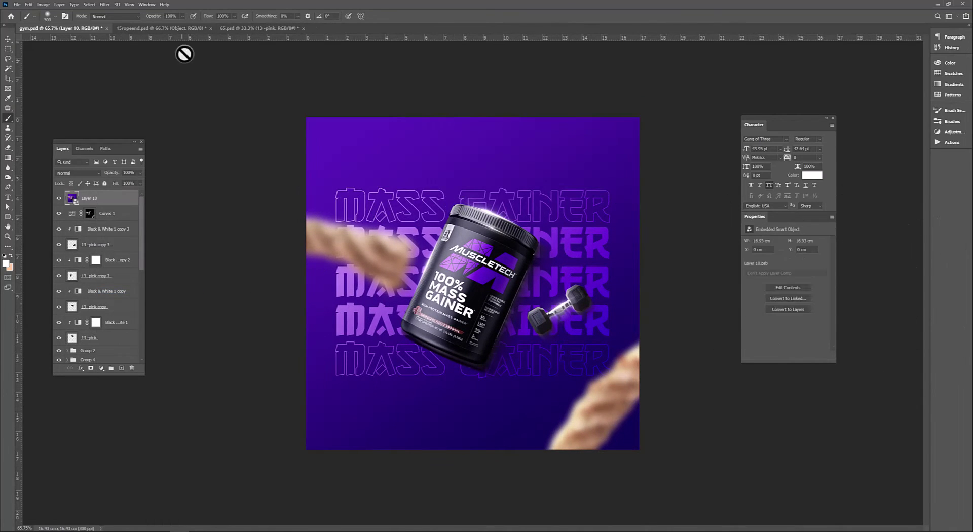
Step: Grade the merged layer in Camera Raw, slightly raising tint, contrast, highlights and saturation
left_click(105, 4)
left_click(122, 57)
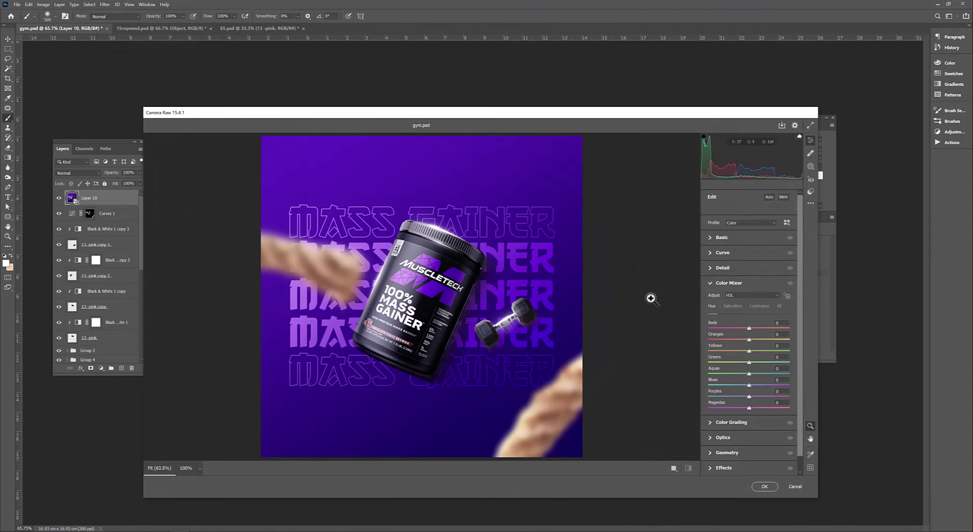
left_click(711, 237)
left_click_drag(755, 278, 752, 309)
left_click_drag(750, 321, 752, 320)
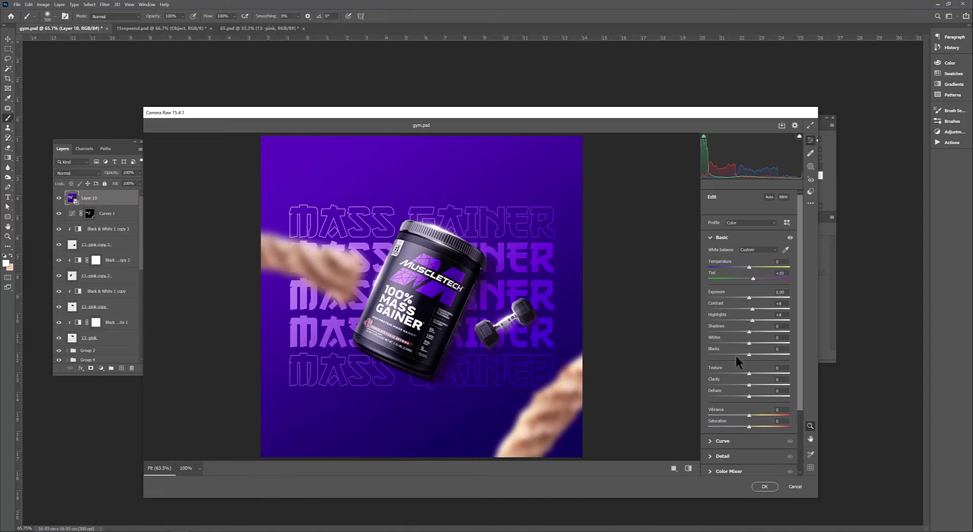
left_click_drag(801, 385, 806, 458)
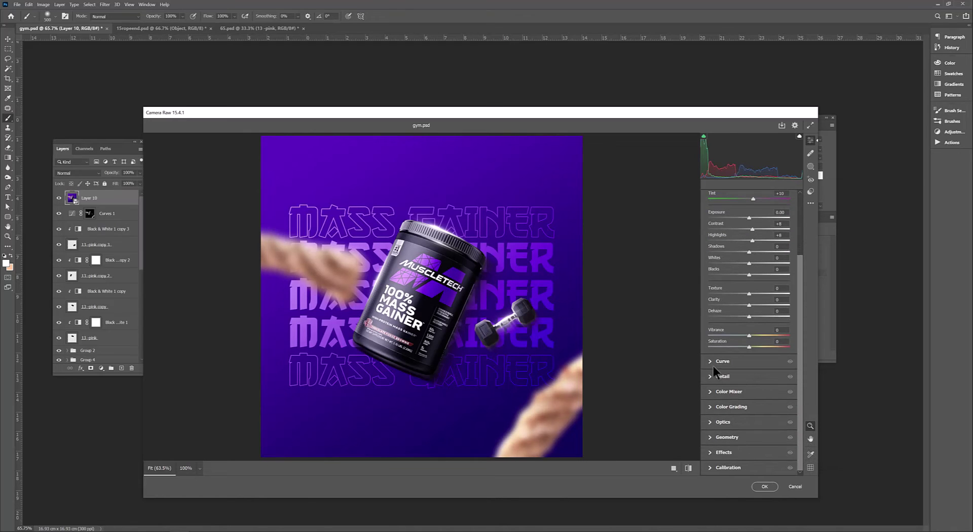
left_click(709, 391)
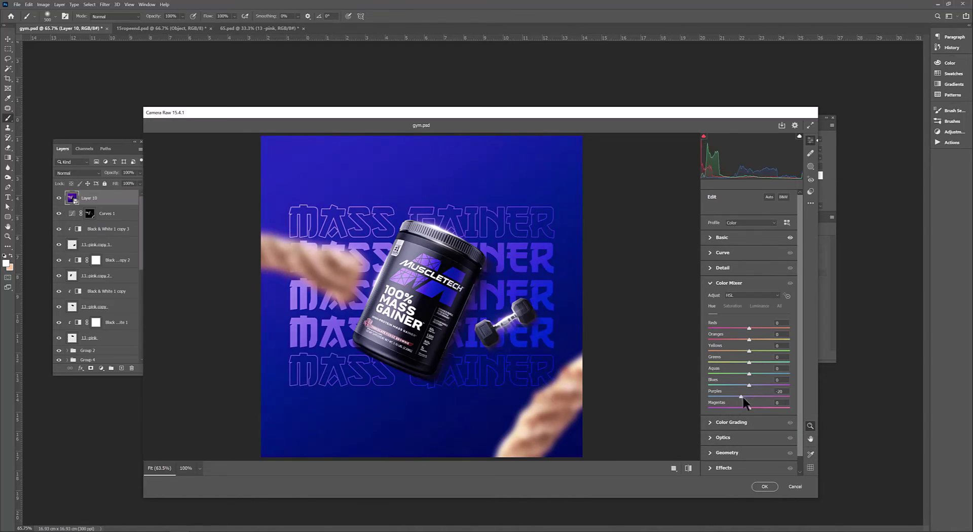
left_click(714, 423)
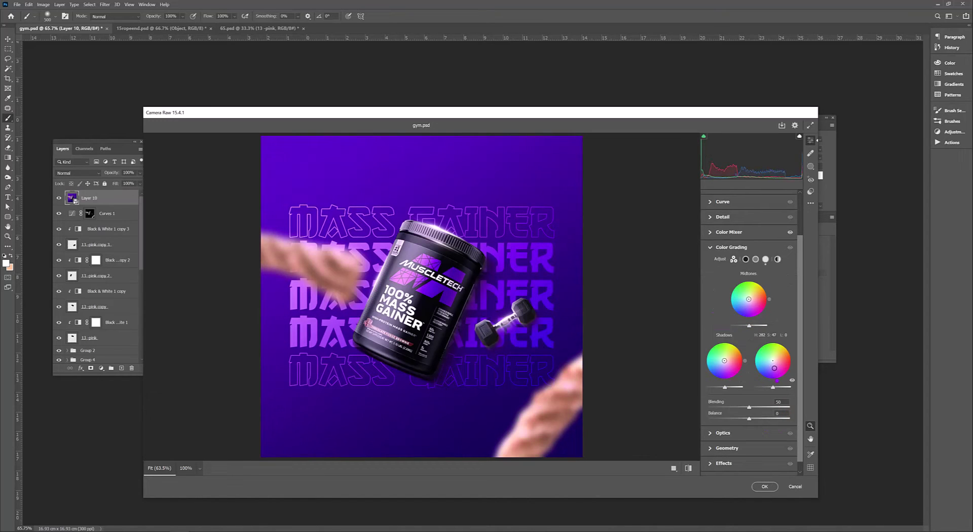
left_click(710, 203)
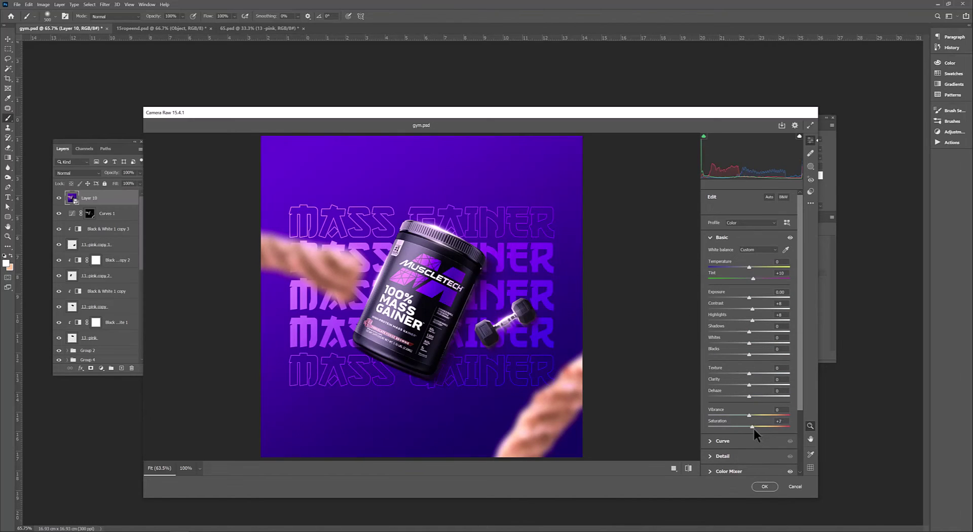
left_click(764, 486)
Step: Add Add Noise and Unsharp Mask smart filters to the merged layer
left_click(104, 4)
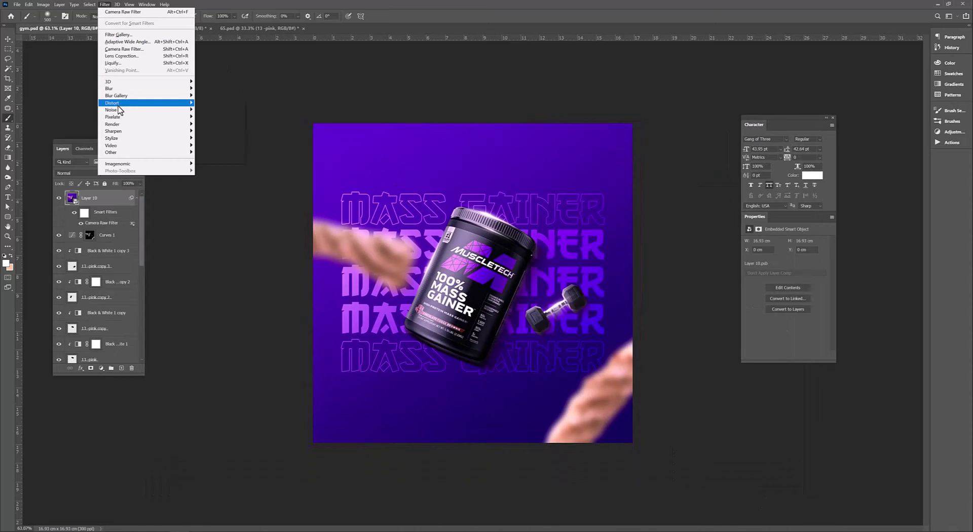
left_click(212, 110)
left_click(530, 133)
left_click(105, 4)
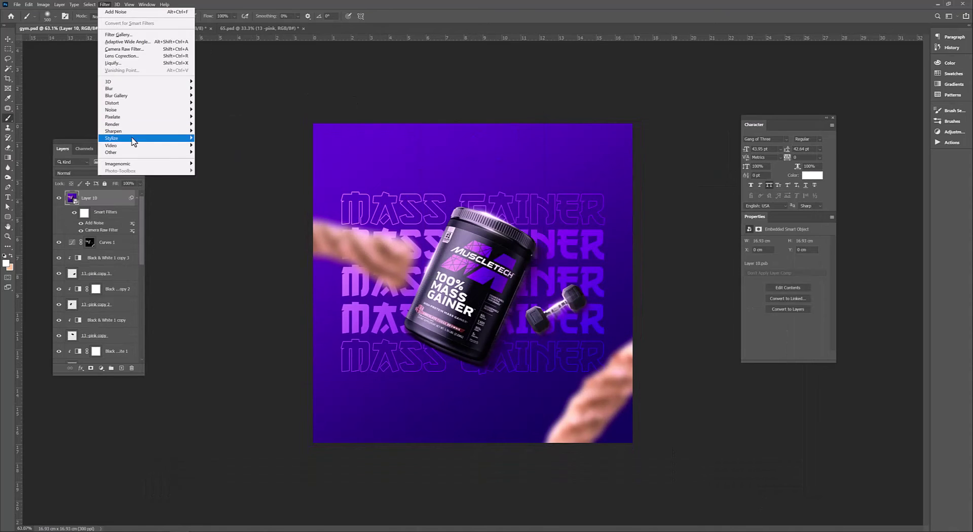
left_click(215, 167)
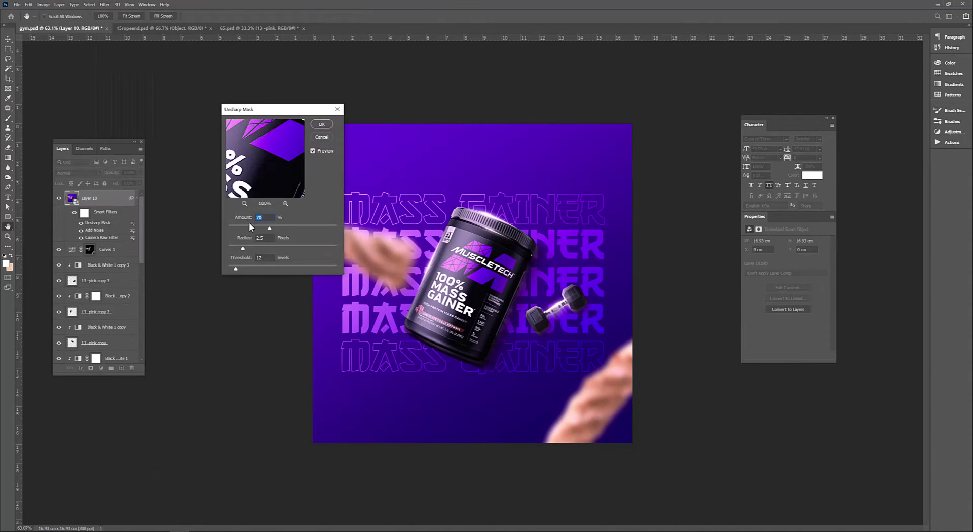
left_click(322, 127)
left_click(100, 368)
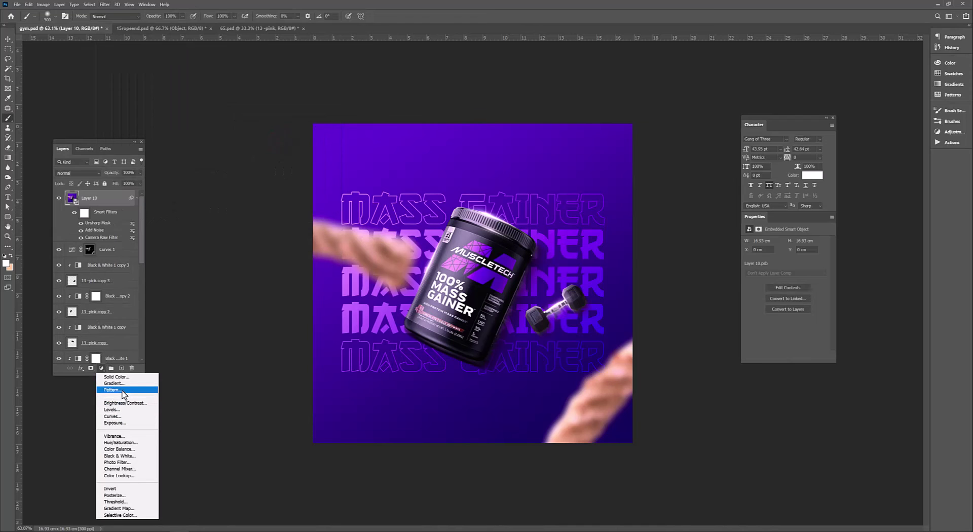
Step: Add a Color Lookup adjustment using 3Strip.look at 63% opacity
left_click(119, 476)
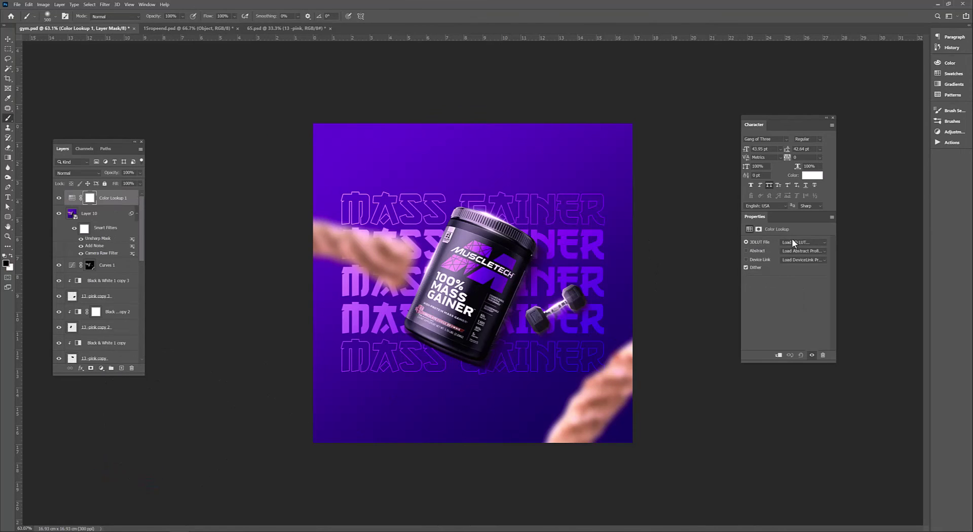
left_click(803, 242)
left_click(803, 278)
left_click(77, 173)
left_click(77, 175)
left_click_drag(140, 173, 126, 185)
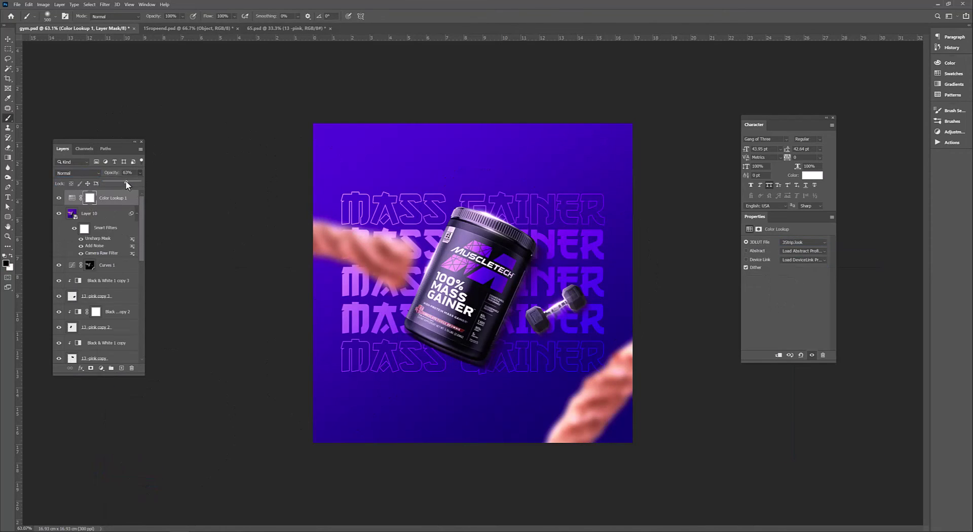
Step: Stamp all visible layers into a merged layer and apply Gaussian Blur at radius 118.7
right_click(122, 205)
key("ctrl+shift+alt+e")
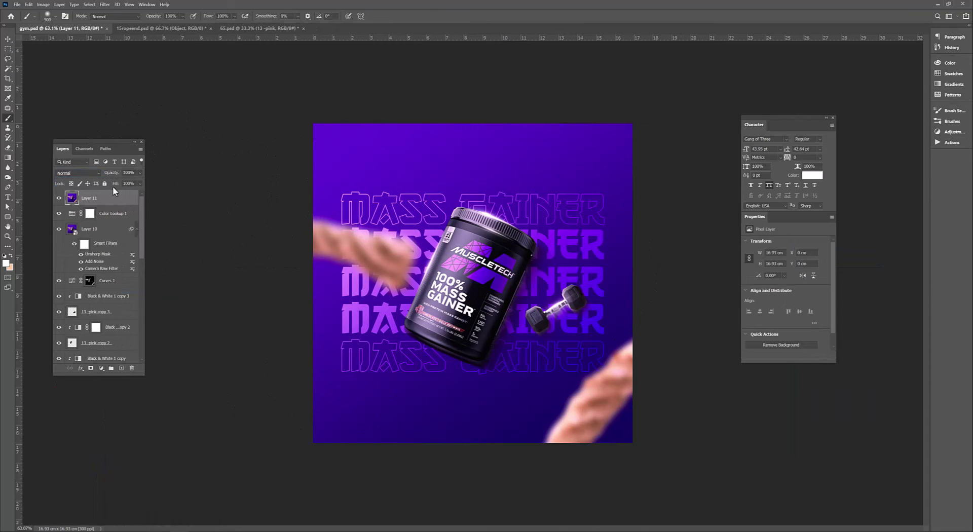
left_click(104, 4)
left_click(213, 116)
left_click_drag(695, 417, 739, 418)
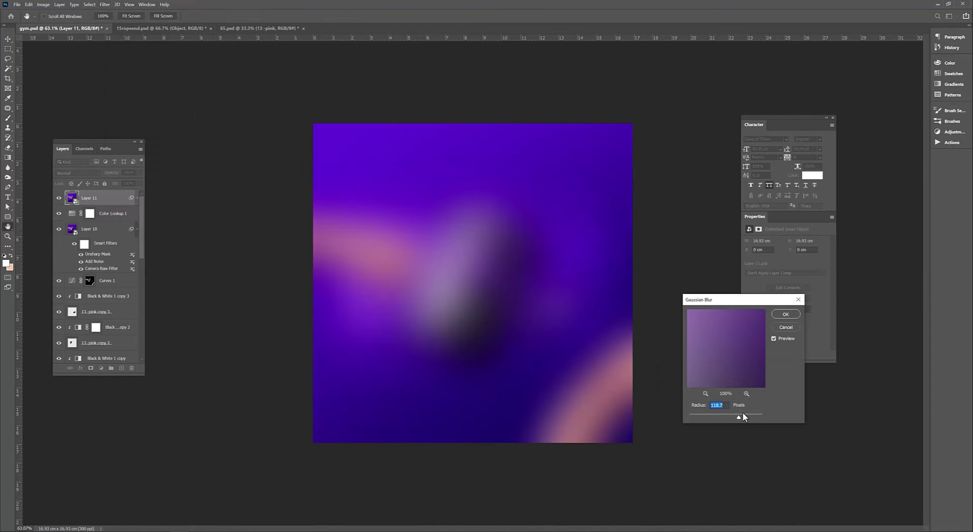
left_click(785, 314)
Step: Hide the blurred layer behind a black mask and compare the ropes with and without blur
left_click(91, 368, "alt")
key("b")
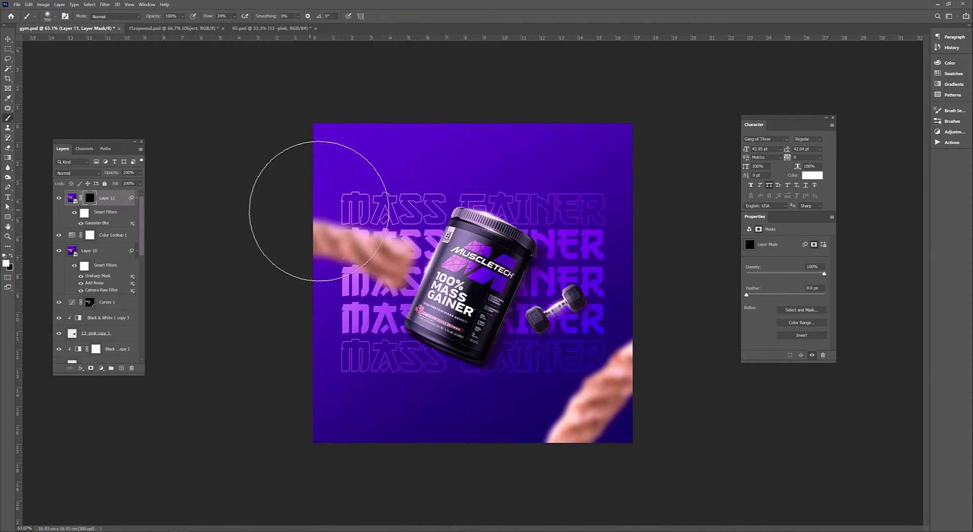
scroll(515, 419, "down", 2)
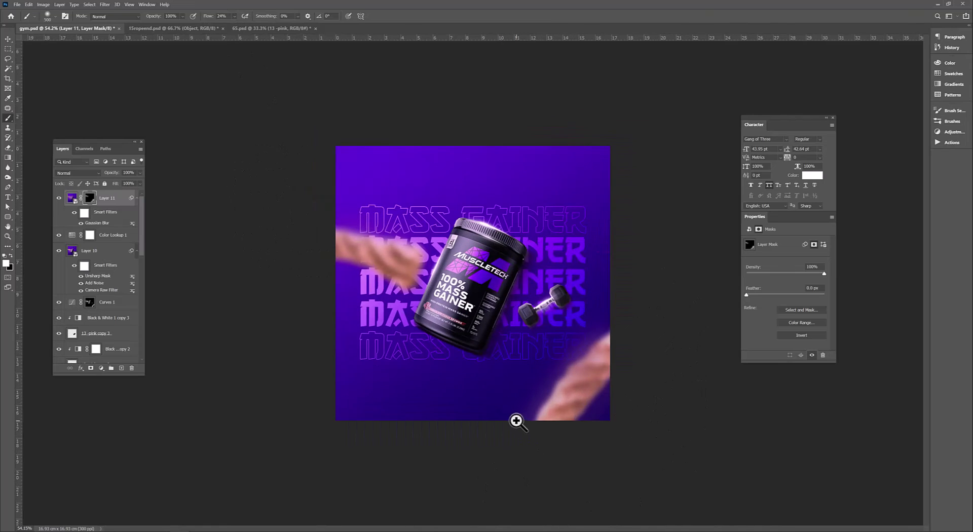
scroll(502, 393, "up", 4)
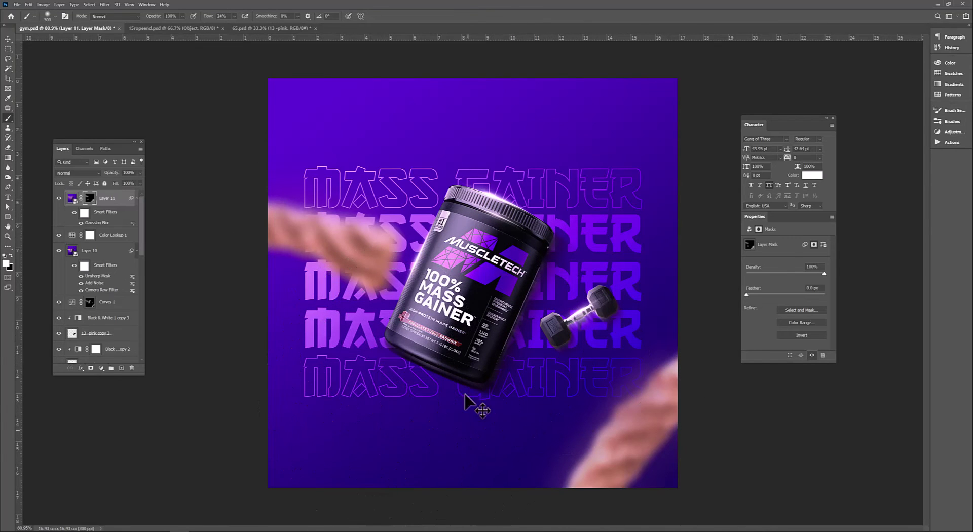
scroll(405, 276, "down", 2)
scroll(368, 317, "up", 1)
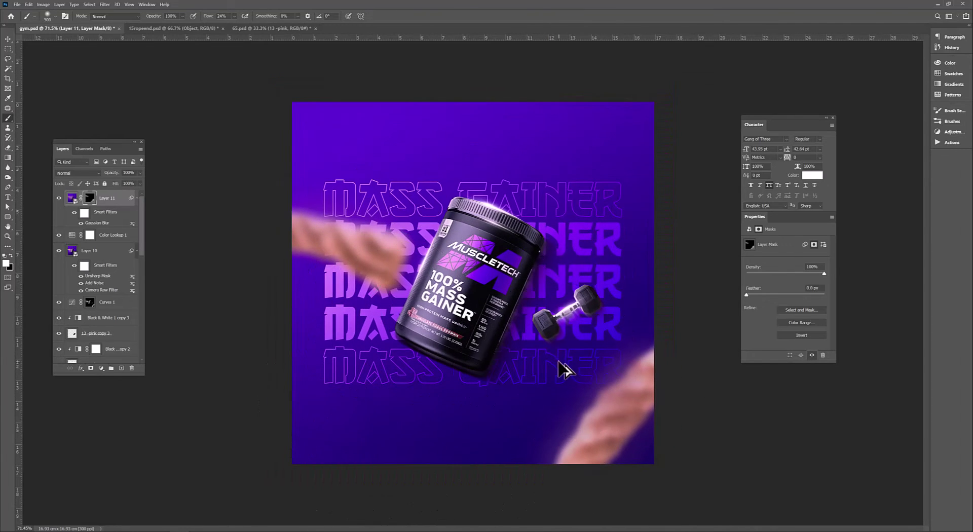
left_click(81, 222)
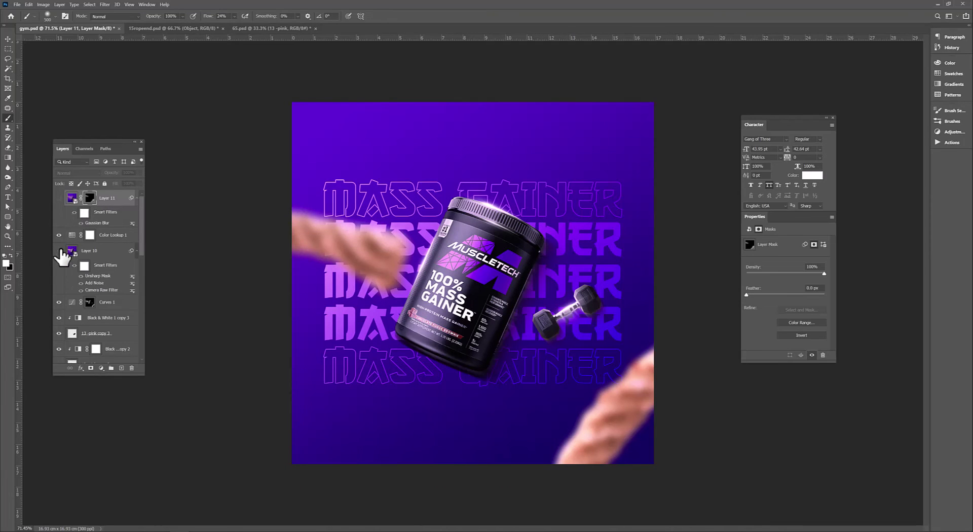
scroll(62, 257, "down", 5)
left_click(81, 225)
Step: Lower the Gaussian Blur radius on the upper-left rope so it looks sharp
left_click(81, 225)
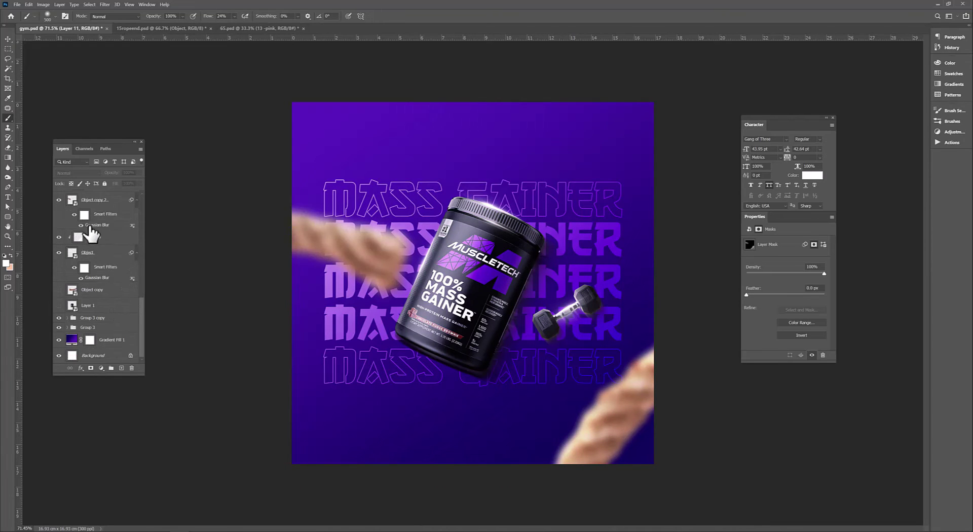
double_click(90, 226)
left_click_drag(719, 416, 708, 415)
key("Return")
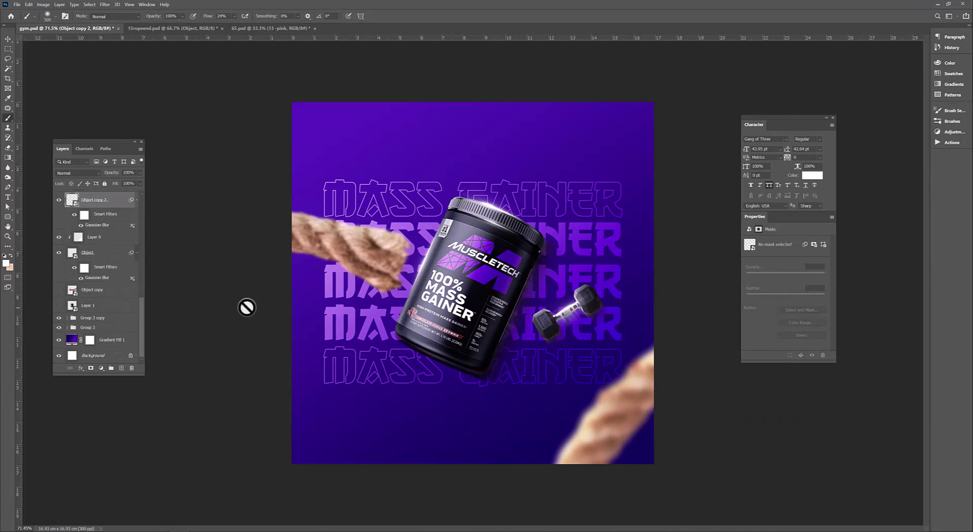
scroll(76, 250, "up", 3)
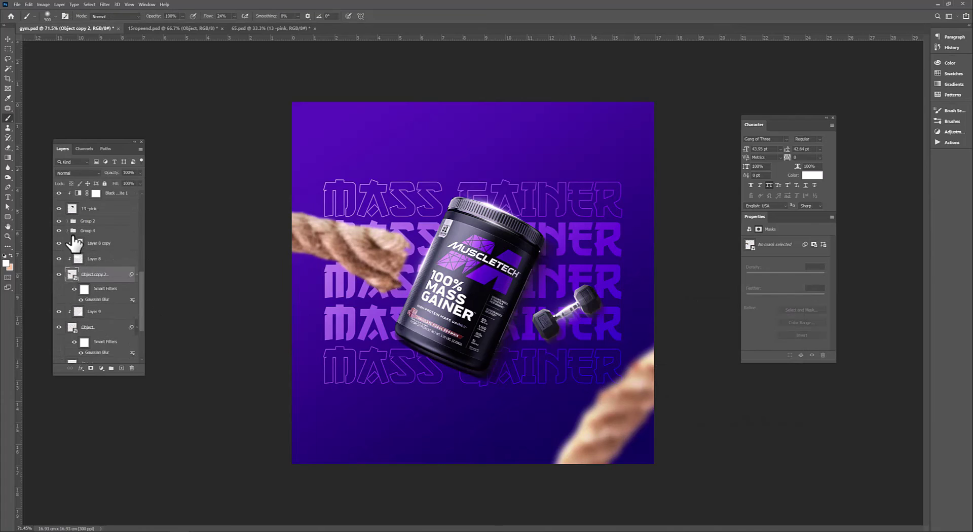
Step: Add a new Layer 12 clipped to the left rope in Saturation blend mode
left_click(122, 368)
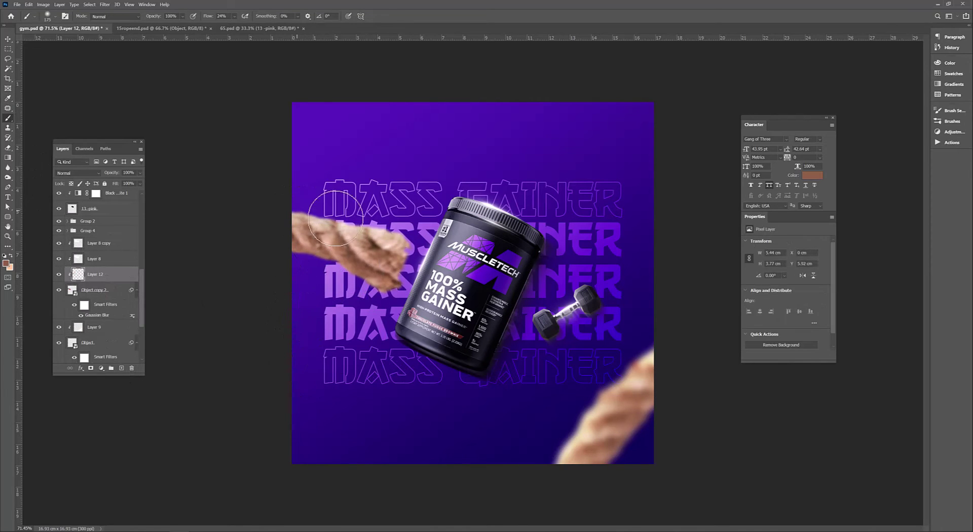
left_click(76, 172)
left_click(78, 344)
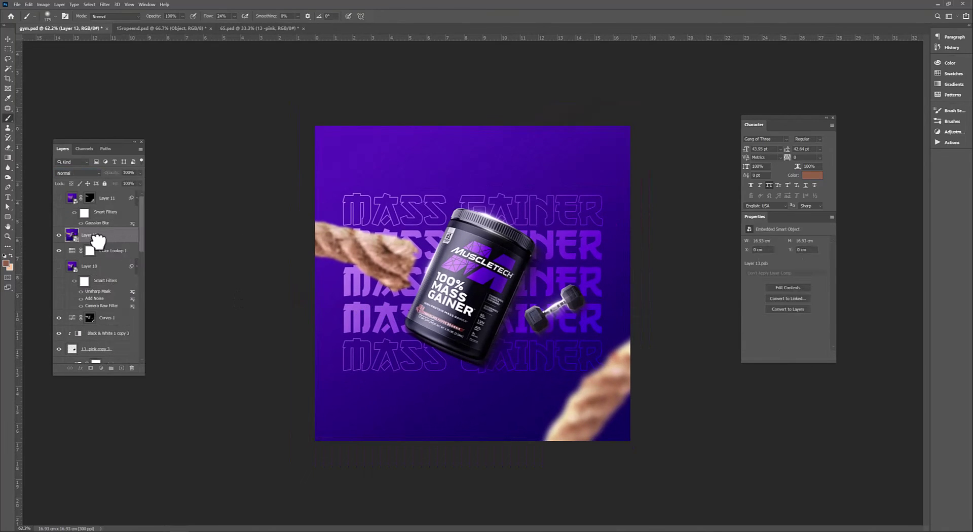
scroll(104, 284, "down", 5)
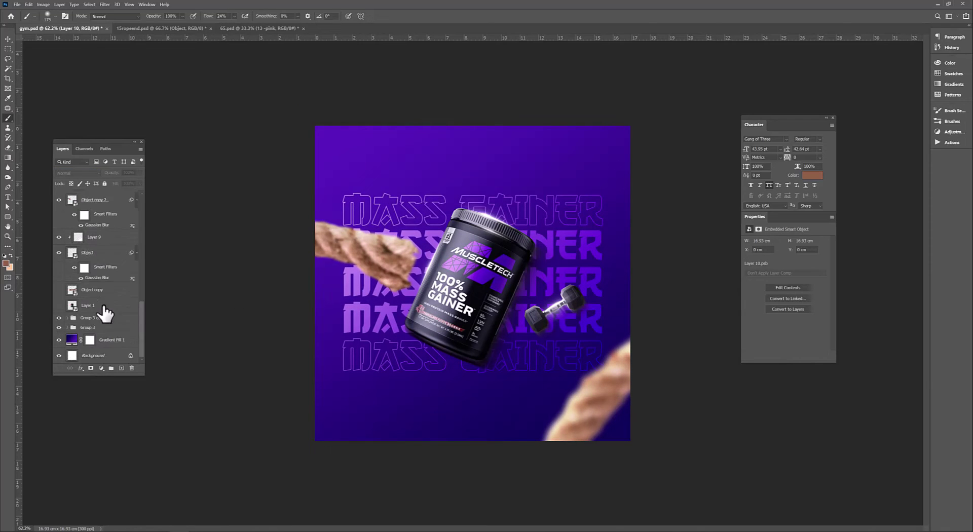
left_click(98, 254)
Step: Rotate the left rope layers about 50° and shrink them to roughly 69%
scroll(91, 269, "up", 5)
left_click(99, 265)
key("ctrl+t")
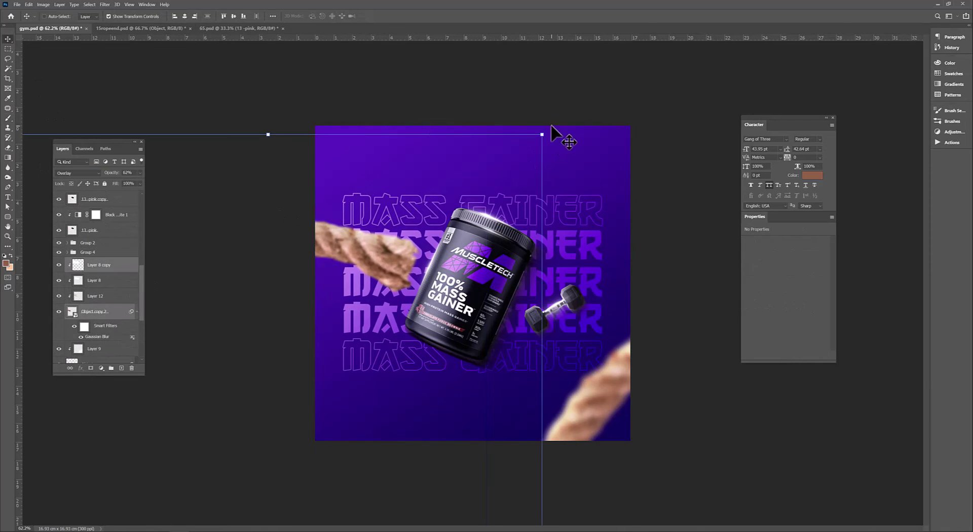
mouse_move(558, 135)
left_mouse_down()
mouse_move(572, 299)
mouse_move(109, 294)
left_mouse_up()
left_click(111, 311, "shift")
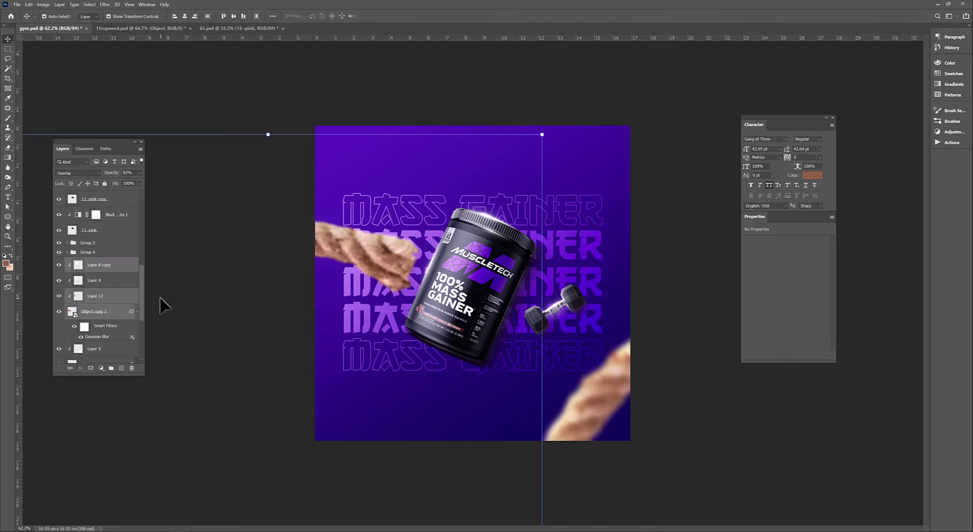
scroll(75, 245, "up", 5)
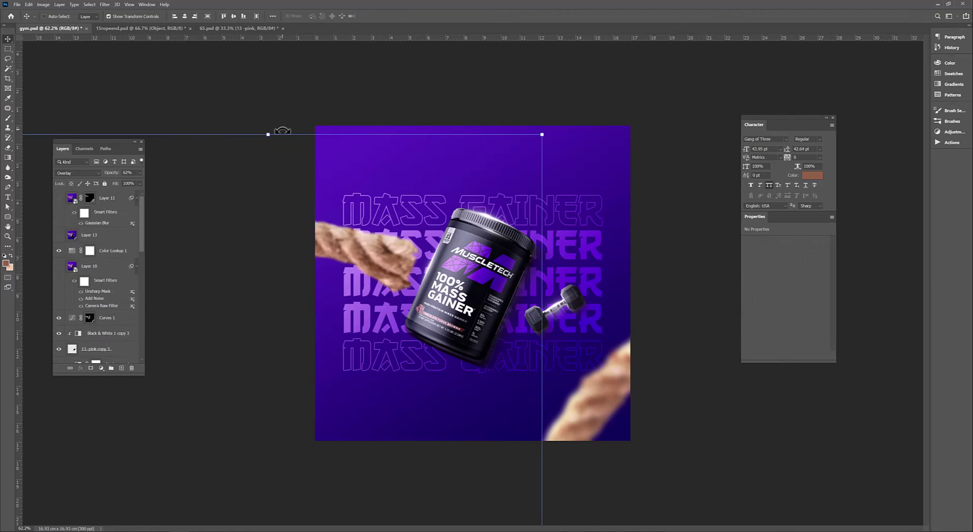
left_click_drag(282, 131, 345, 236)
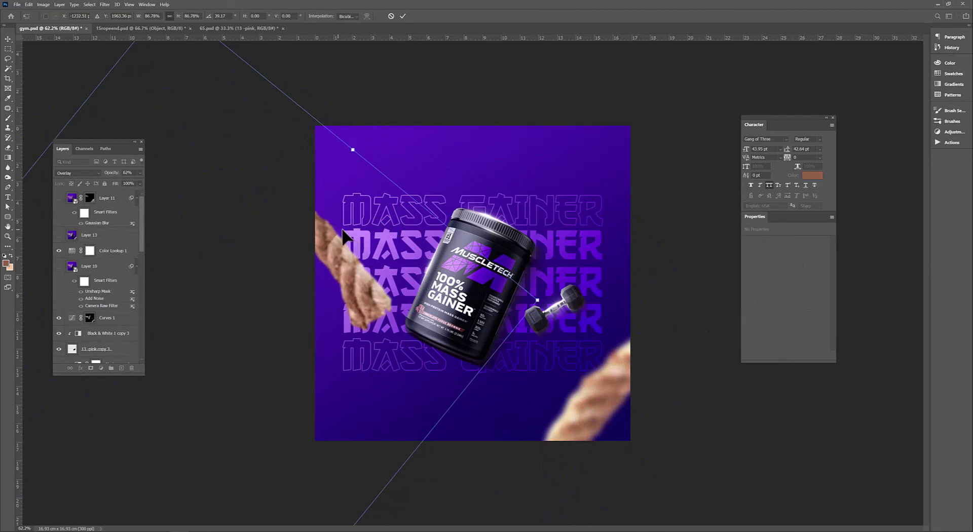
mouse_move(345, 236)
left_mouse_down()
mouse_move(420, 247)
mouse_move(383, 243)
left_mouse_up()
scroll(102, 292, "down", 5)
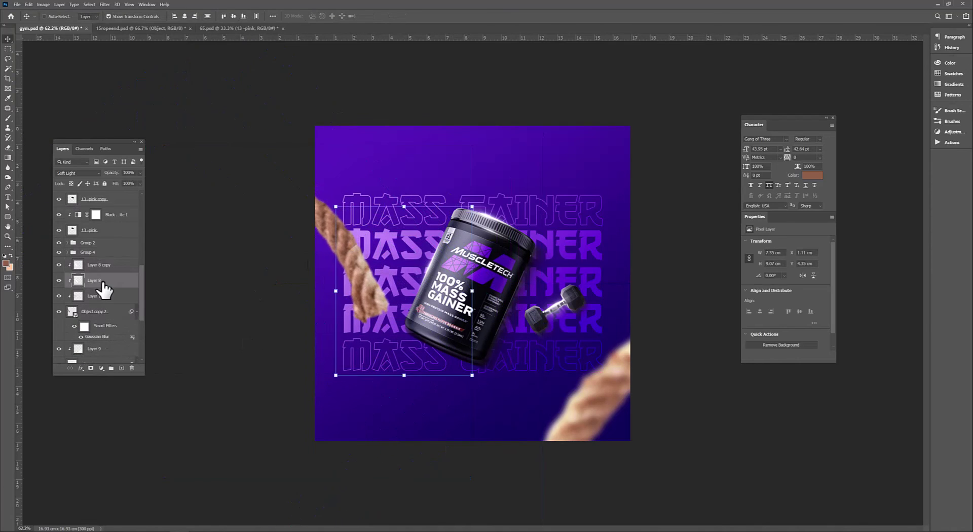
left_click(102, 280)
Step: Pick white as the brush colour and switch Layer 12 to Color blending
key("b")
left_click(6, 262)
left_click(74, 172)
key("Return")
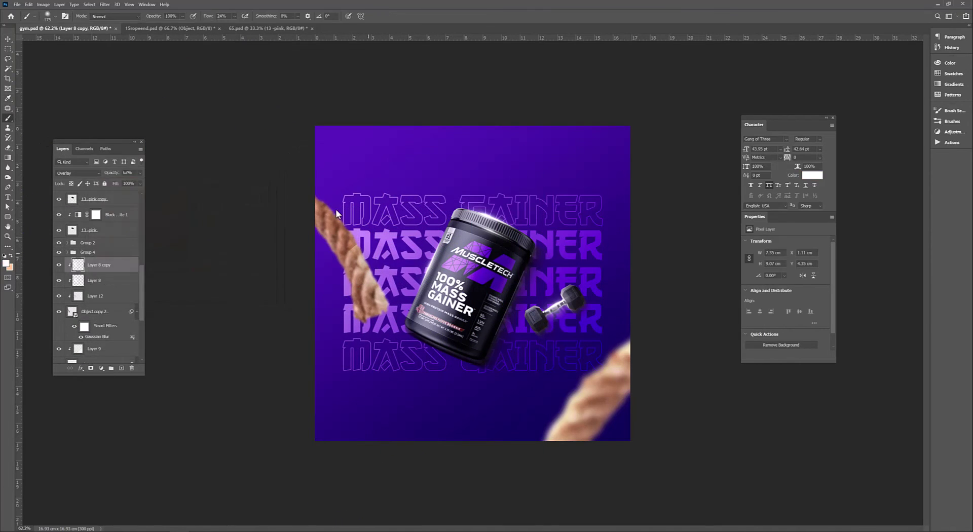
left_click(99, 278)
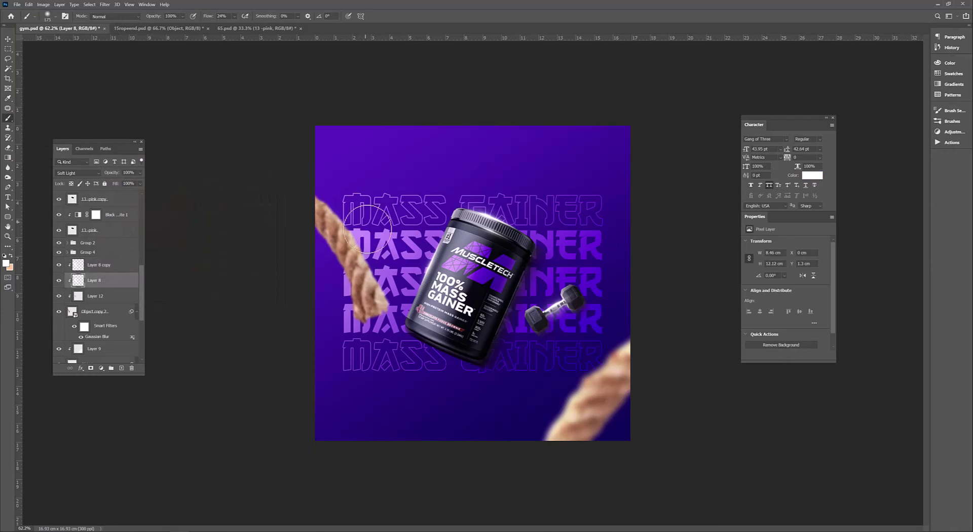
left_click(82, 299)
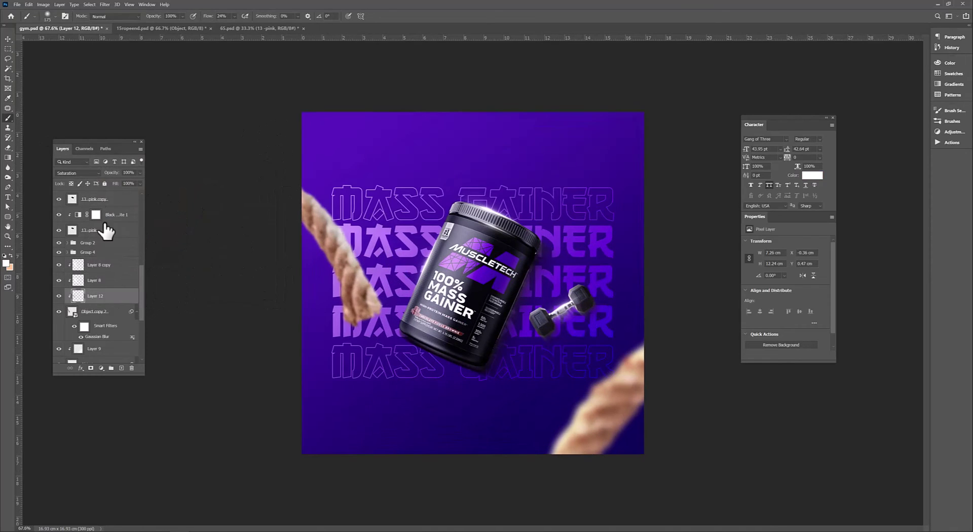
left_click(76, 172)
left_click(64, 378)
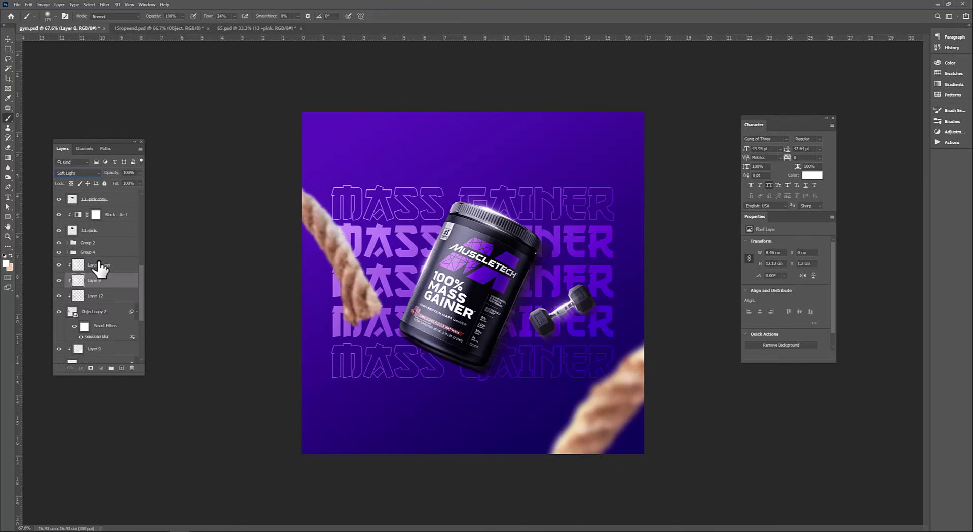
left_click(59, 296)
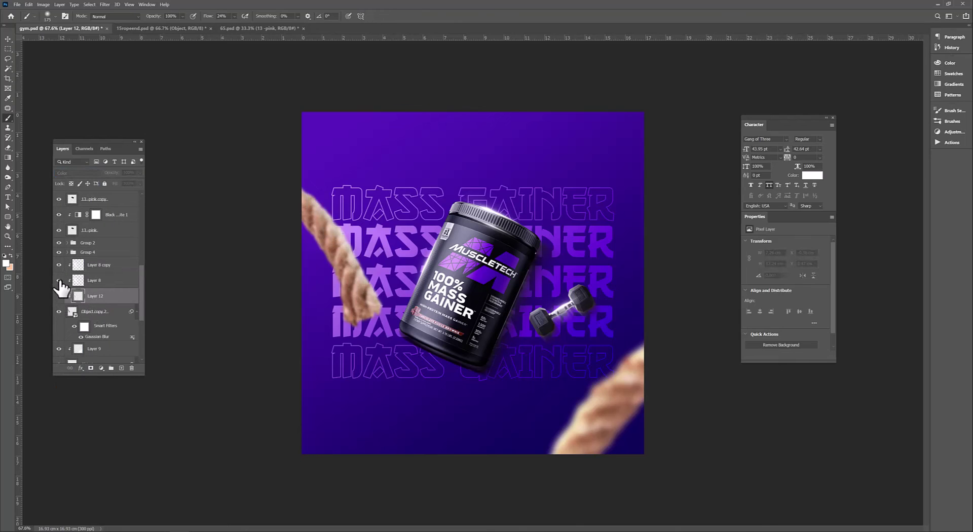
Step: Lower Layer 8 copy's opacity to 36% and select all the rope layers
left_click(99, 265)
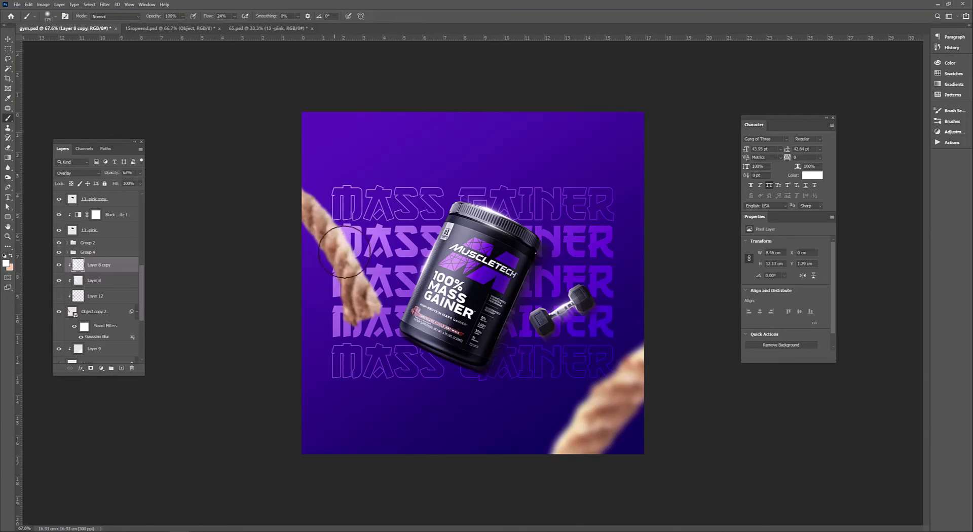
left_click_drag(140, 173, 116, 181)
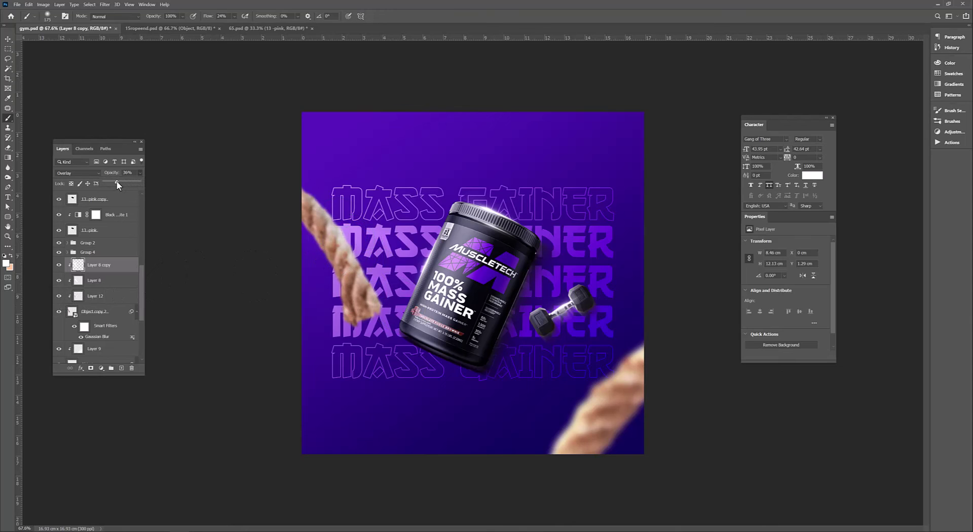
left_click(95, 296, "shift")
key("ctrl+t")
Step: Scale the left rope to 146.83%, rotate it to about -113°, and move it up-left
mouse_move(473, 233)
left_mouse_down()
mouse_move(724, 200)
mouse_move(386, 293)
mouse_move(359, 269)
mouse_move(367, 279)
mouse_move(385, 269)
mouse_move(407, 277)
left_mouse_up()
left_click_drag(506, 223, 504, 180)
scroll(443, 184, "down", 3)
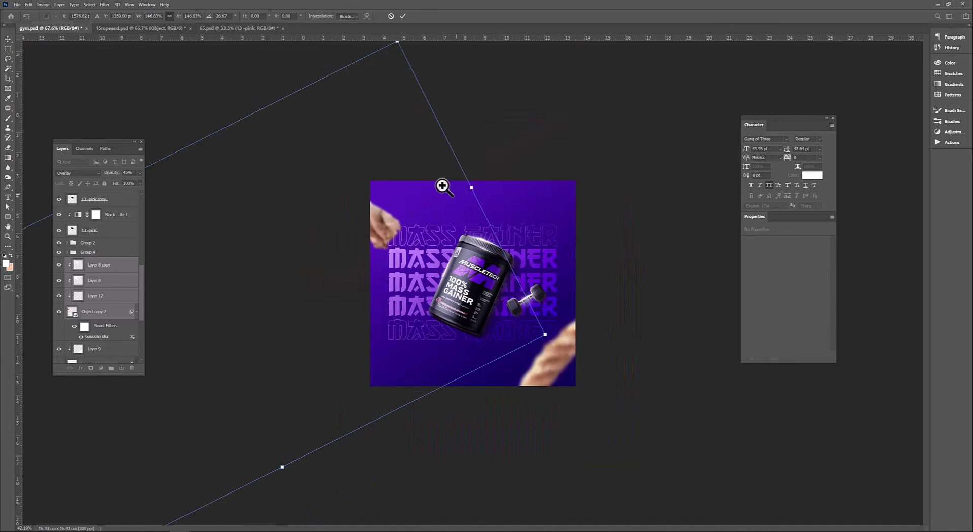
mouse_move(443, 184)
left_mouse_down()
mouse_move(498, 192)
mouse_move(269, 91)
mouse_move(382, 165)
left_mouse_up()
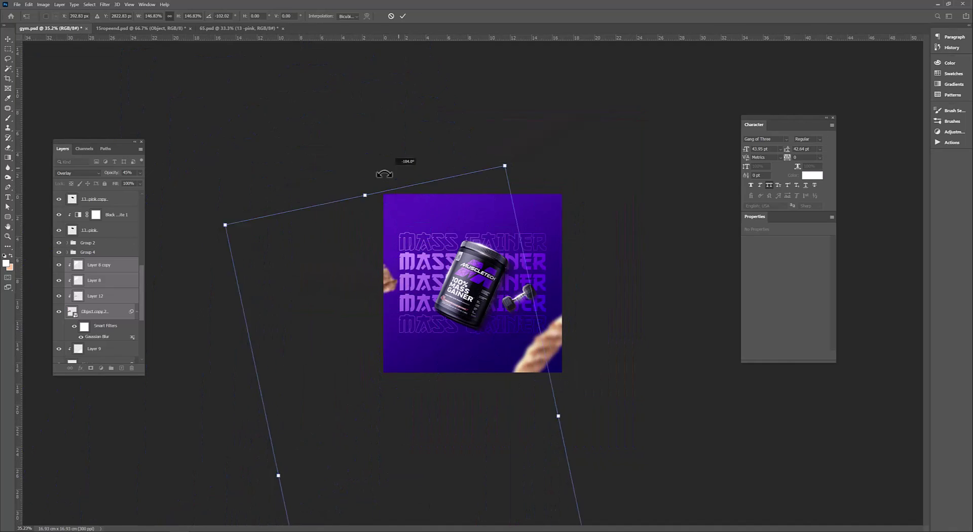
mouse_move(348, 201)
left_mouse_down()
mouse_move(490, 264)
mouse_move(473, 283)
left_mouse_up()
scroll(473, 283, "up", 3)
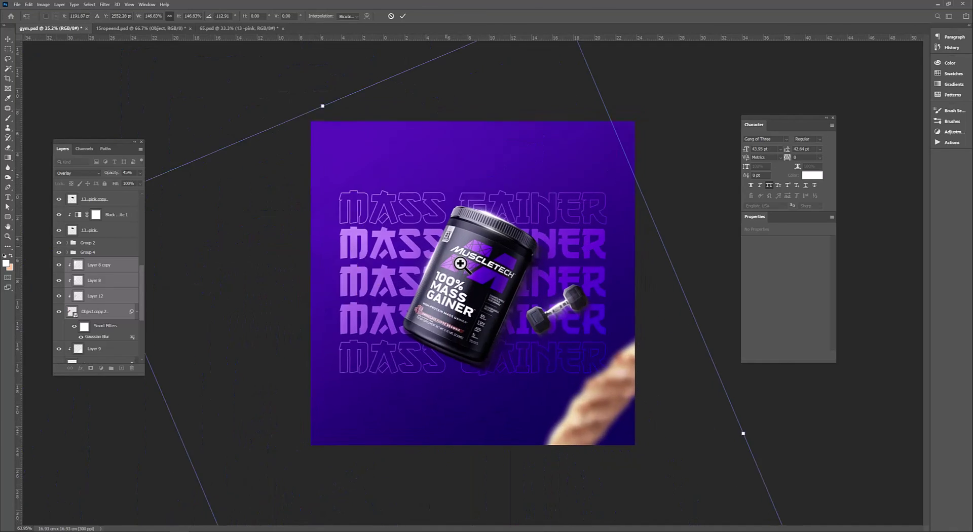
key("Return")
left_click_drag(373, 294, 400, 202)
Step: Create a merged smart-object copy of the grouped layers on top of the stack
scroll(129, 278, "up", 5)
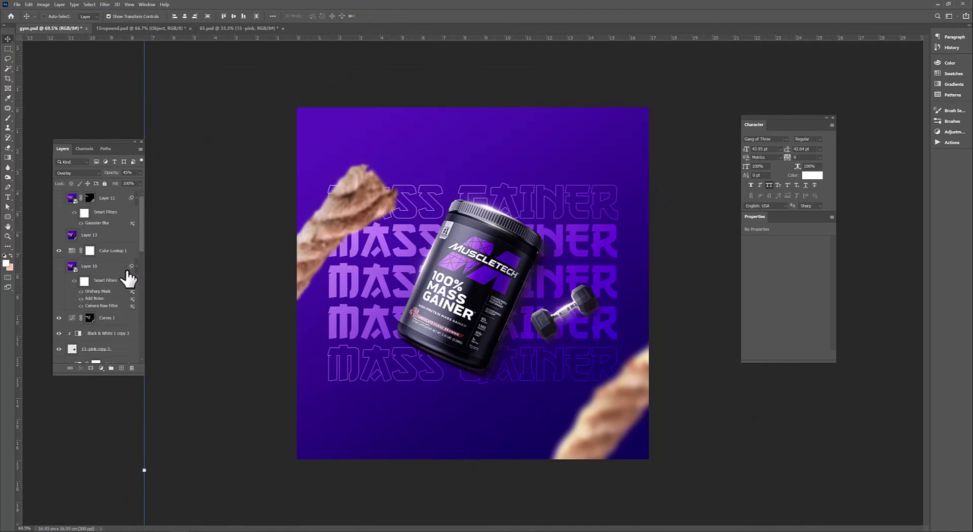
scroll(123, 279, "up", 1)
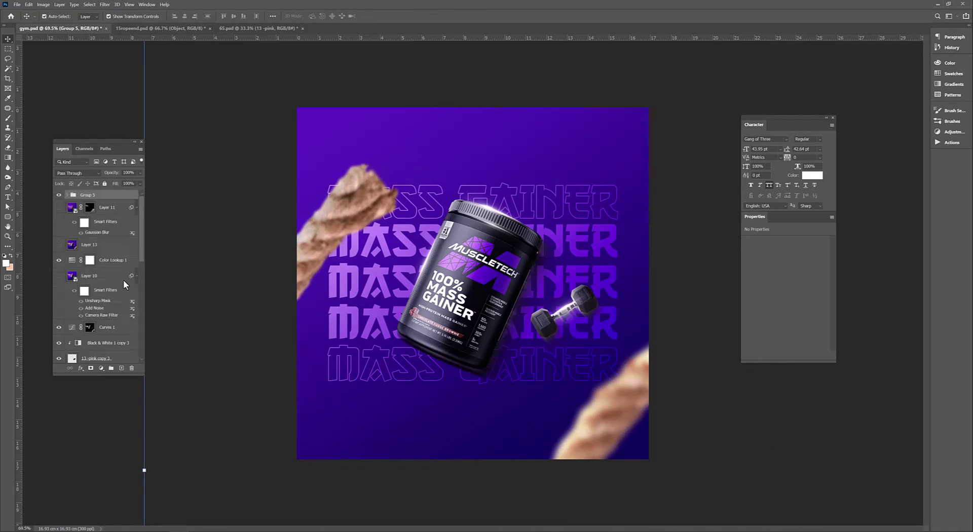
right_click(87, 194)
left_click(117, 206)
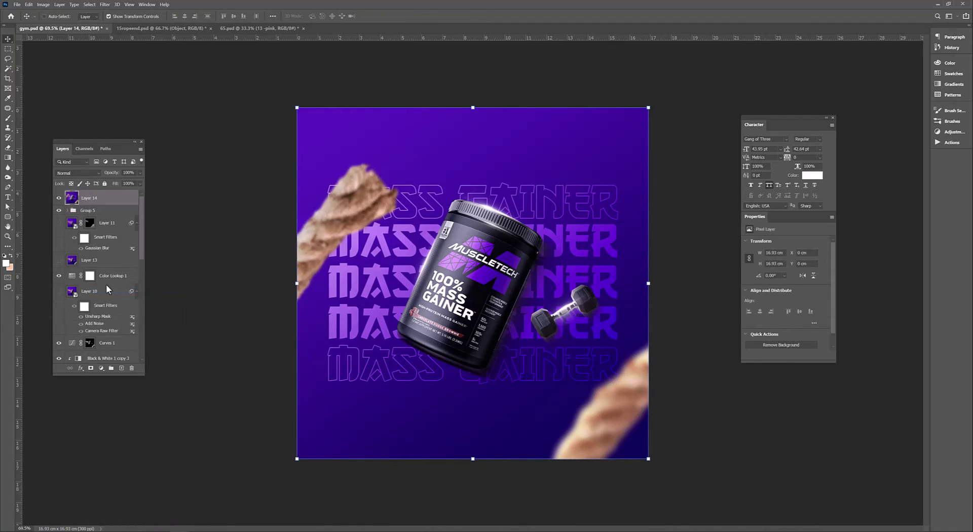